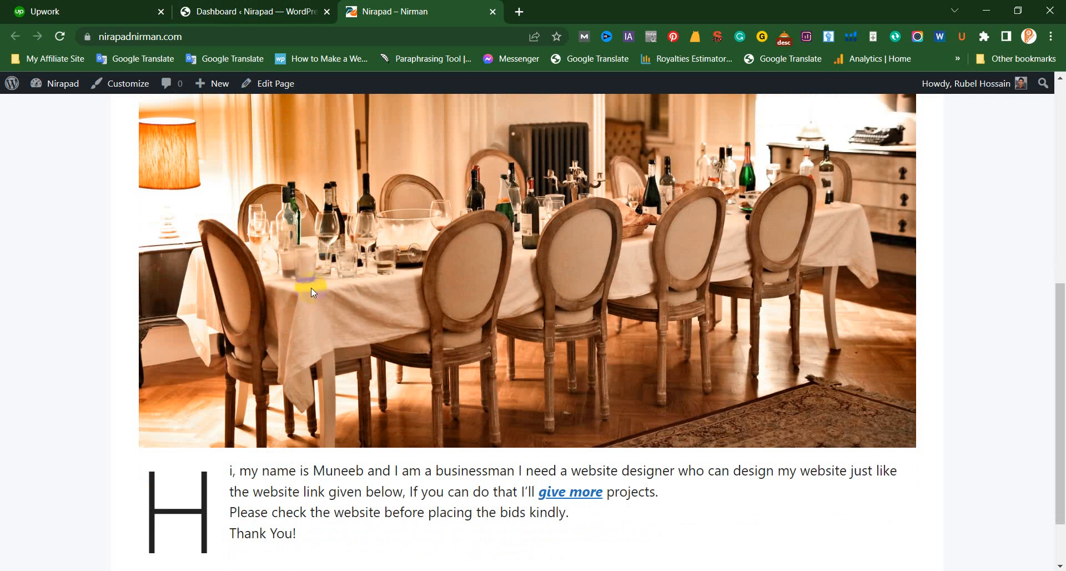
Step: Open the site's Home page for editing from the WordPress dashboard's list of pages
left_click(230, 7)
left_click(246, 7)
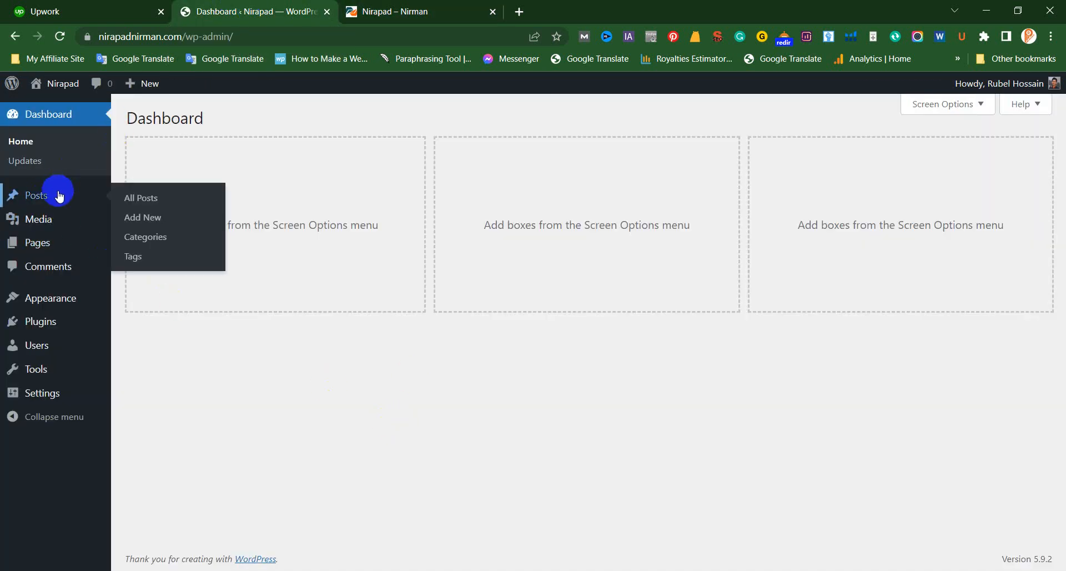
left_click(62, 240)
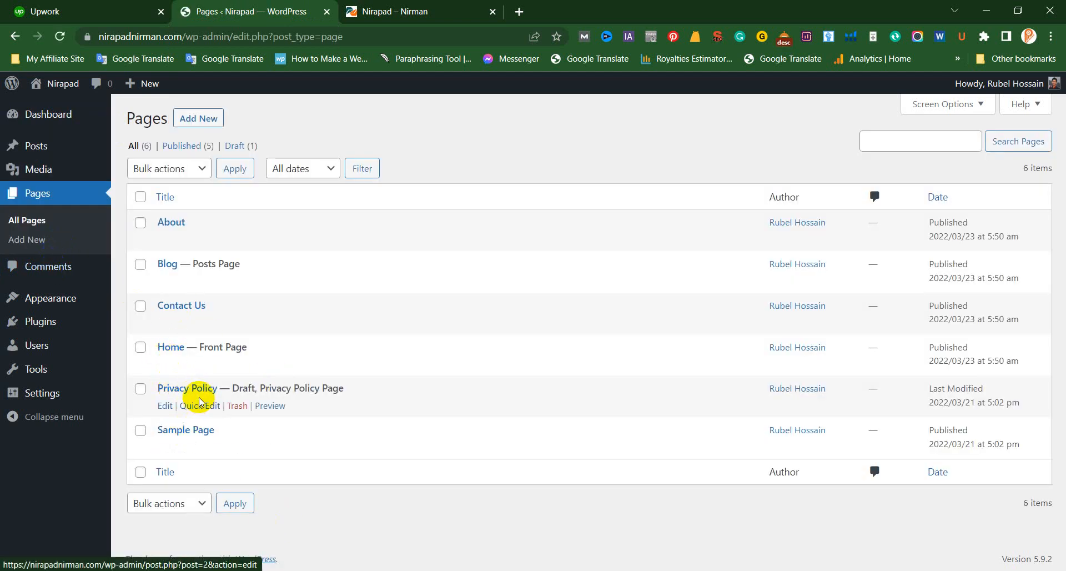
mouse_move(221, 348)
left_click(165, 365)
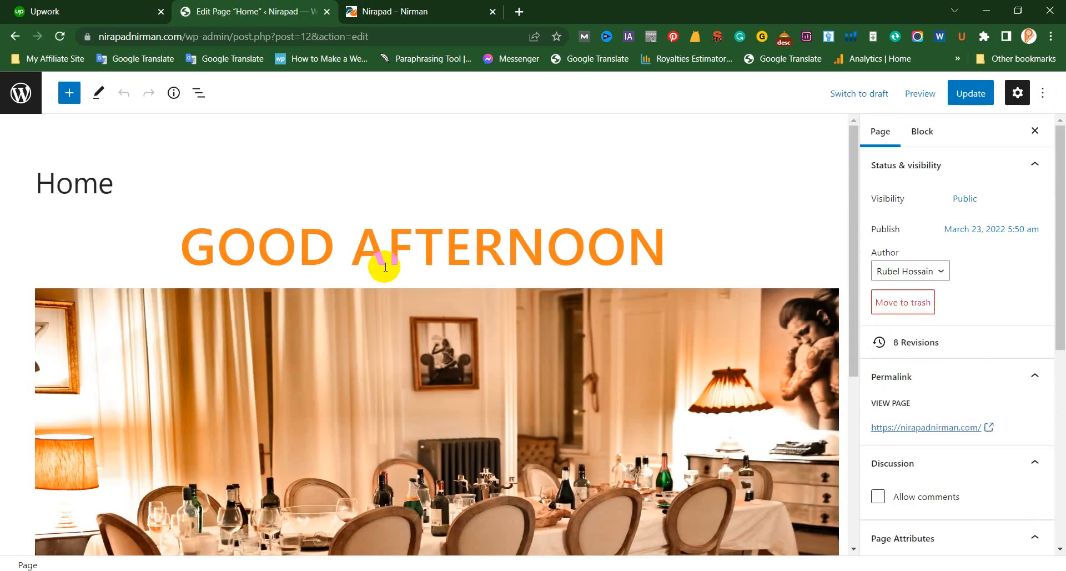
Step: Insert a List block below the introductory paragraph at the end of the Home page
left_click(386, 267)
scroll(476, 424, "down", 7)
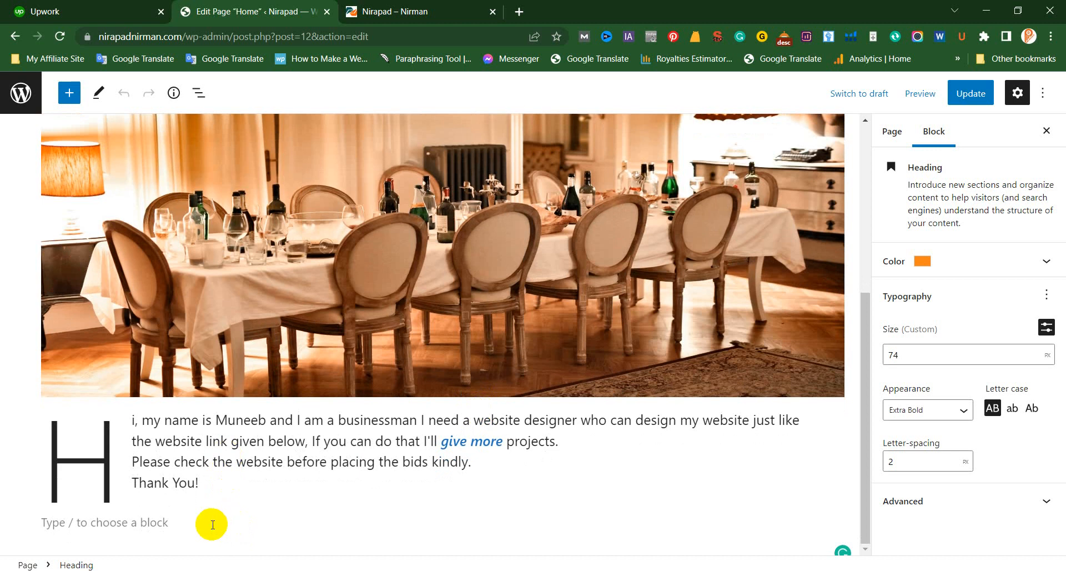
left_click(211, 524)
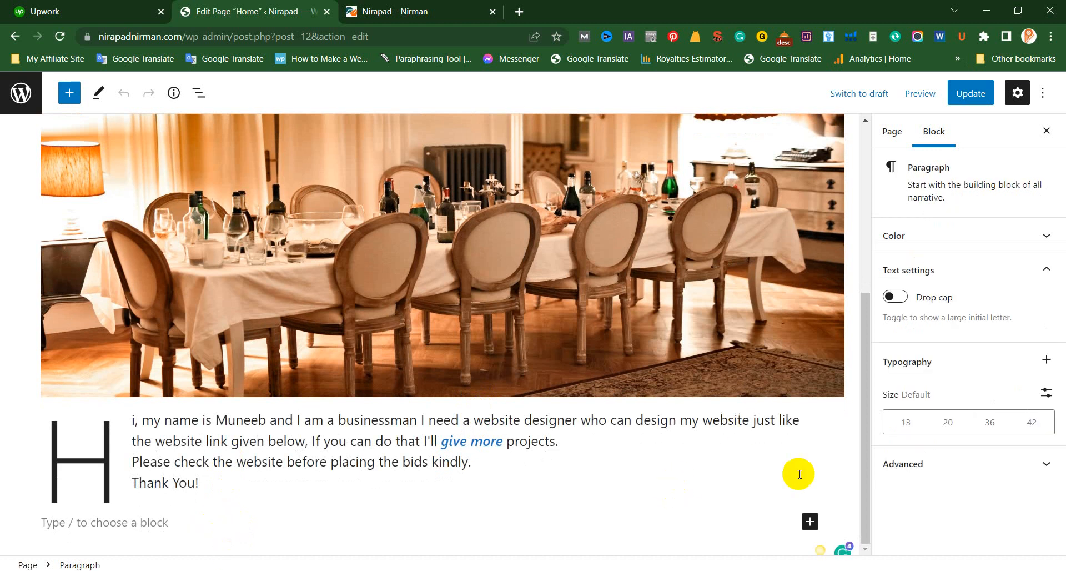
left_click(817, 514)
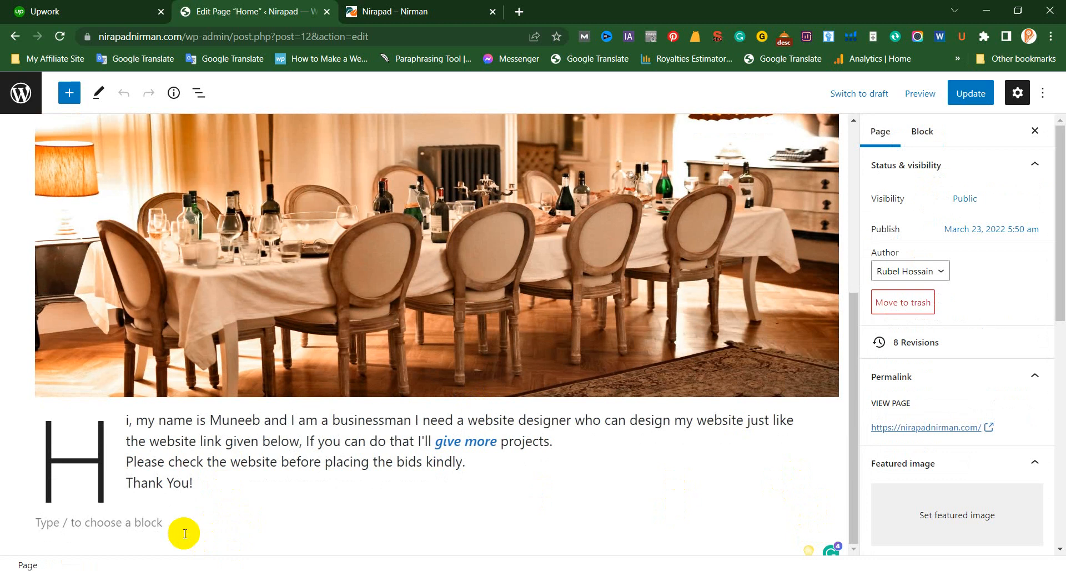
left_click(185, 532)
left_click(810, 518)
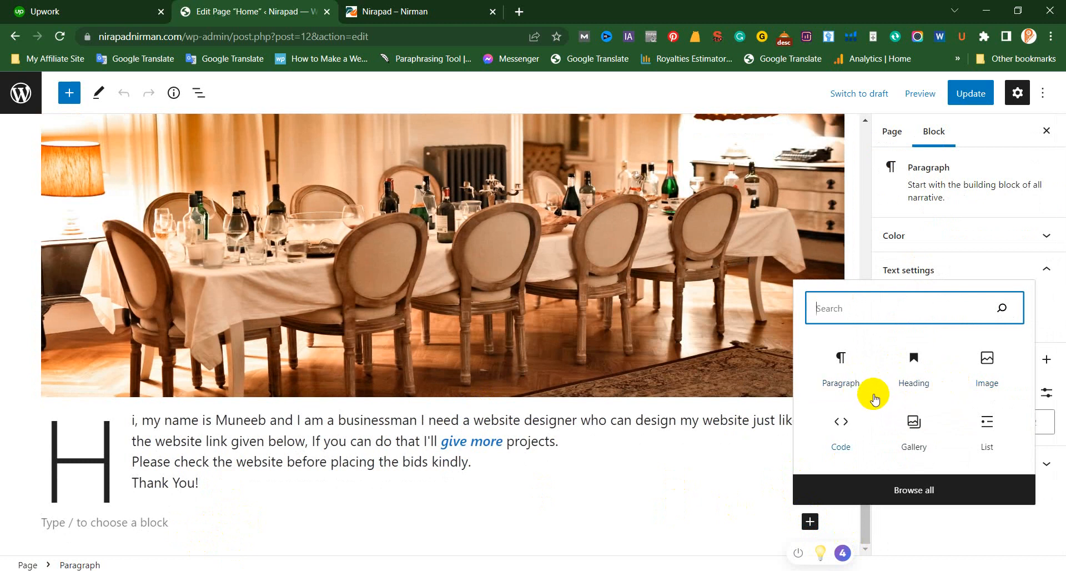
left_click(926, 491)
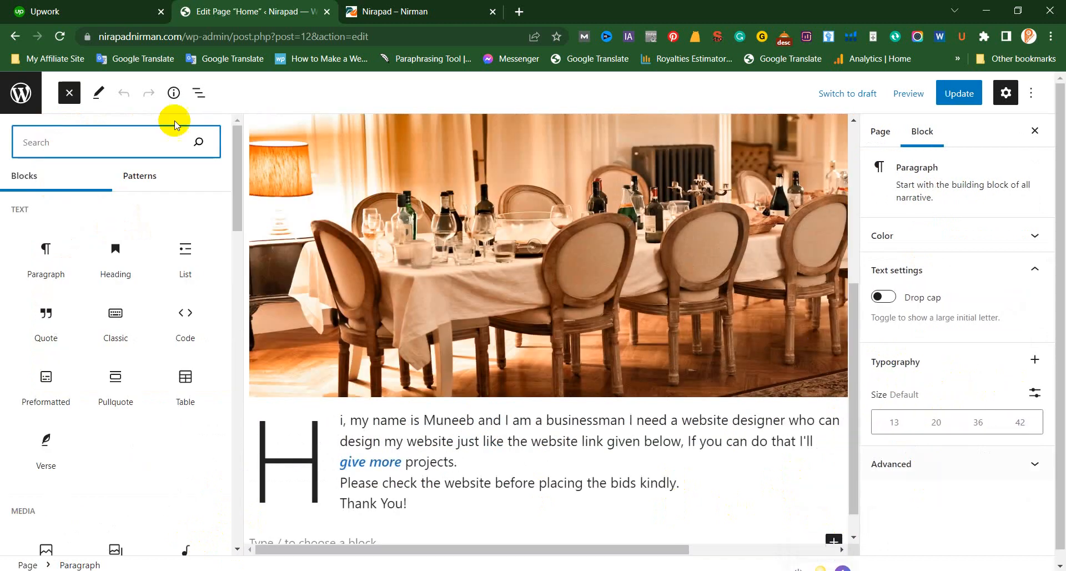
scroll(93, 176, "down", 5)
scroll(106, 285, "up", 4)
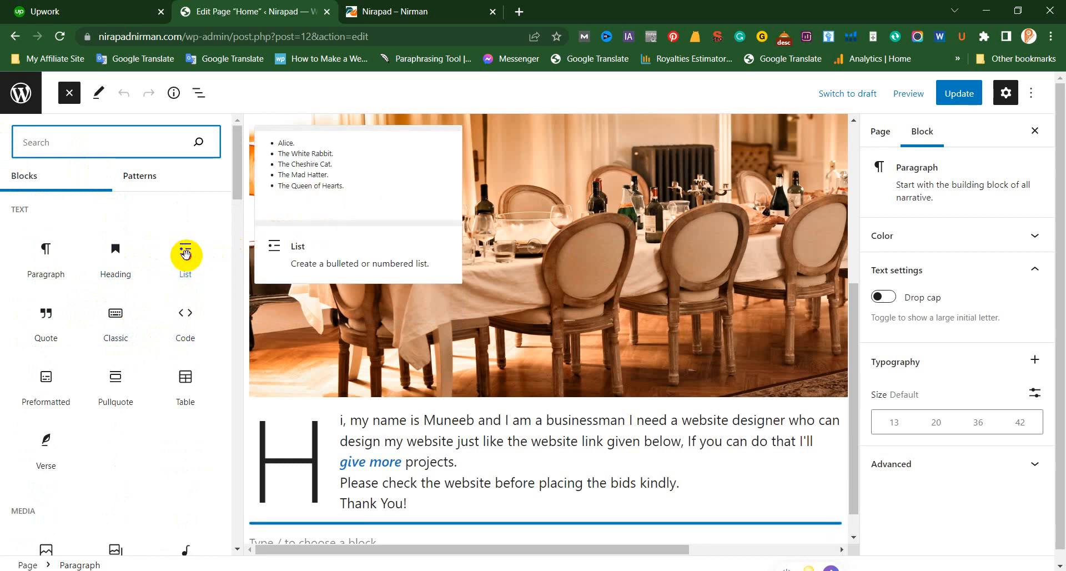
left_click_drag(185, 254, 343, 505)
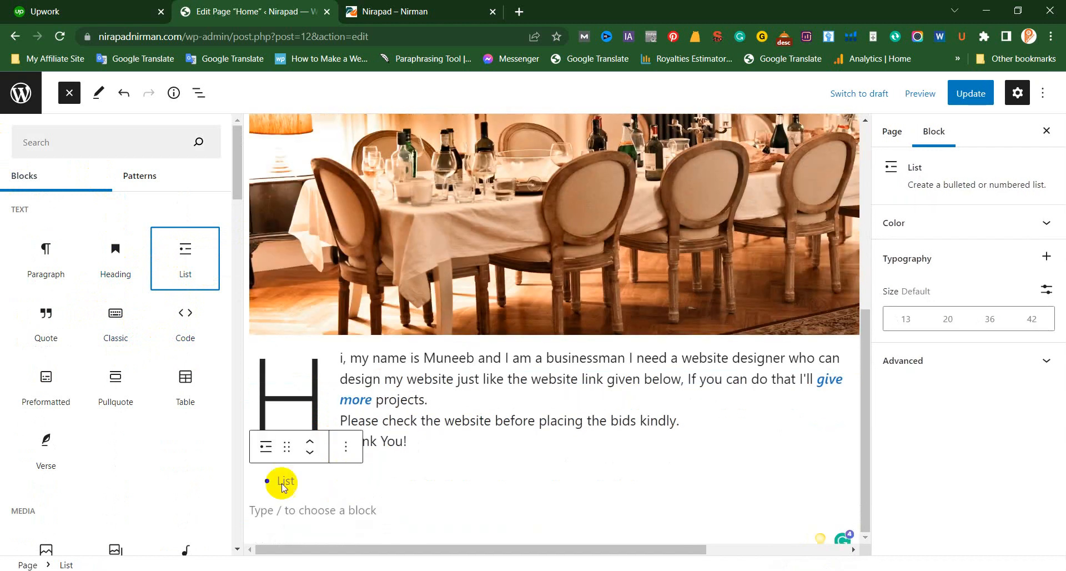
Step: Fill the list with the items "Web deign", "Web Develop" and "Graphic Design"
left_click(282, 482)
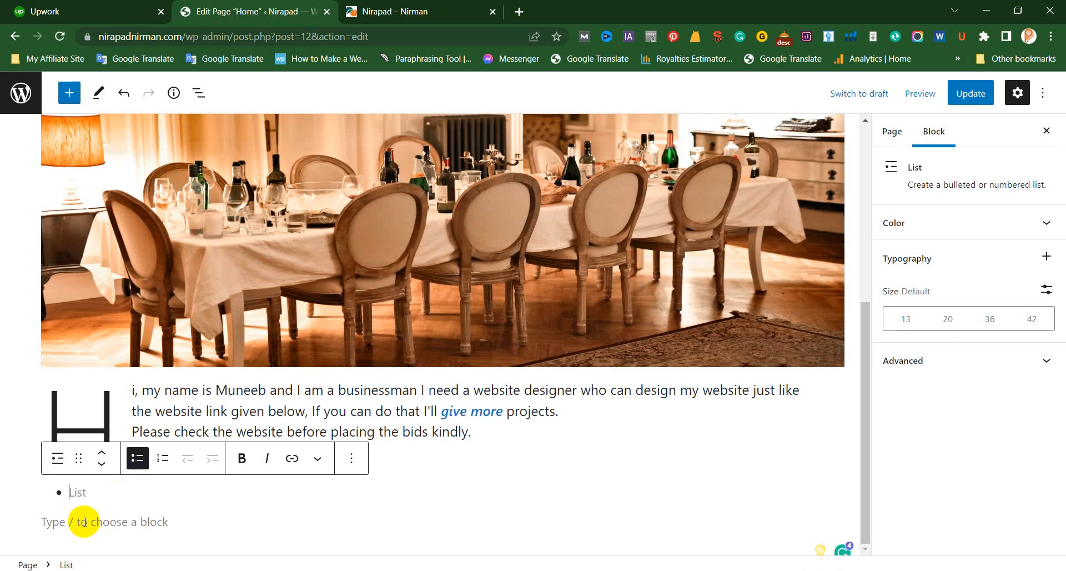
left_click(412, 6)
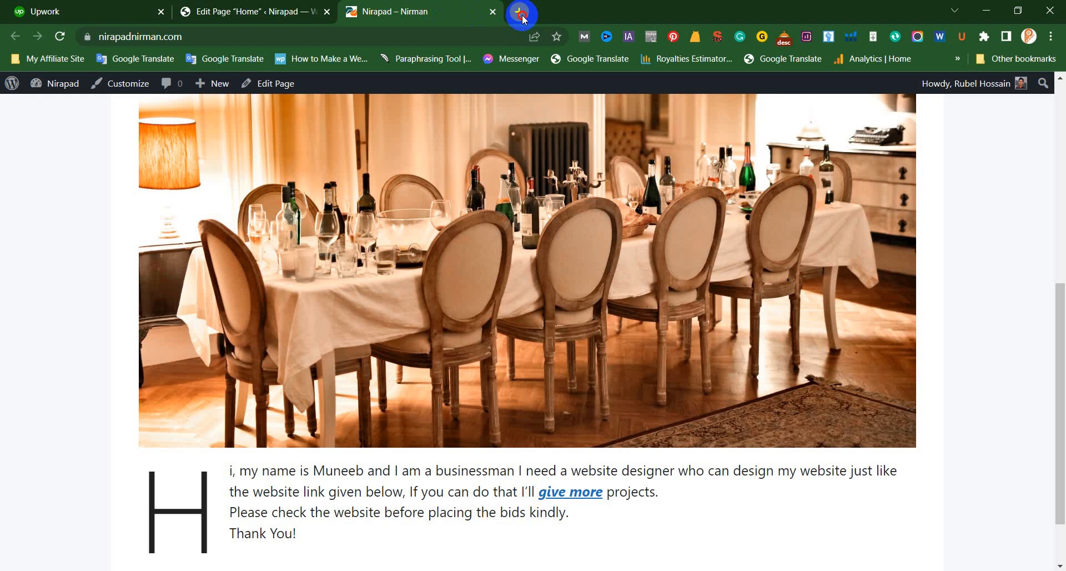
left_click(311, 10)
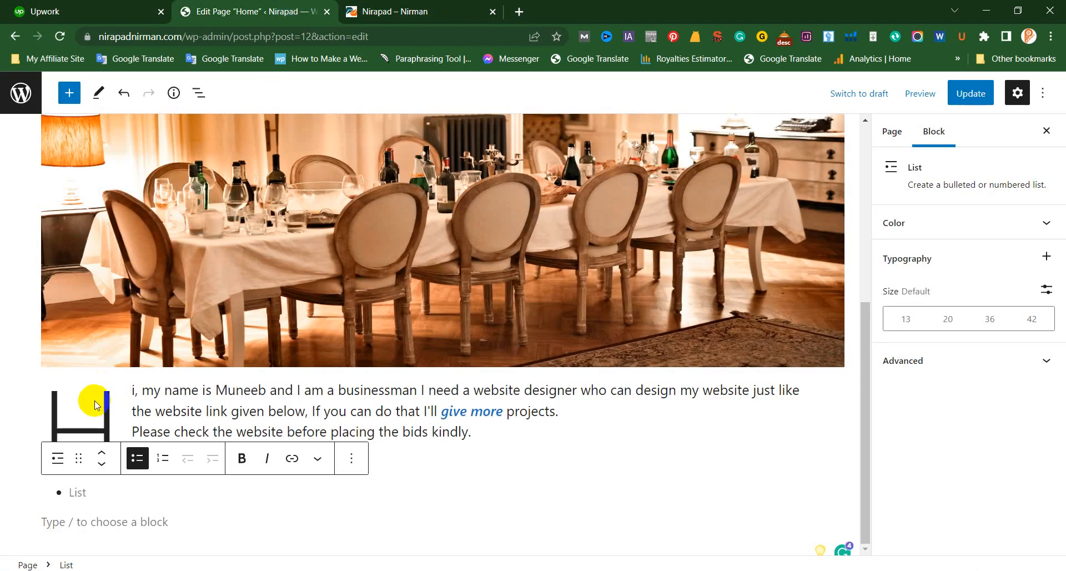
type("Web de")
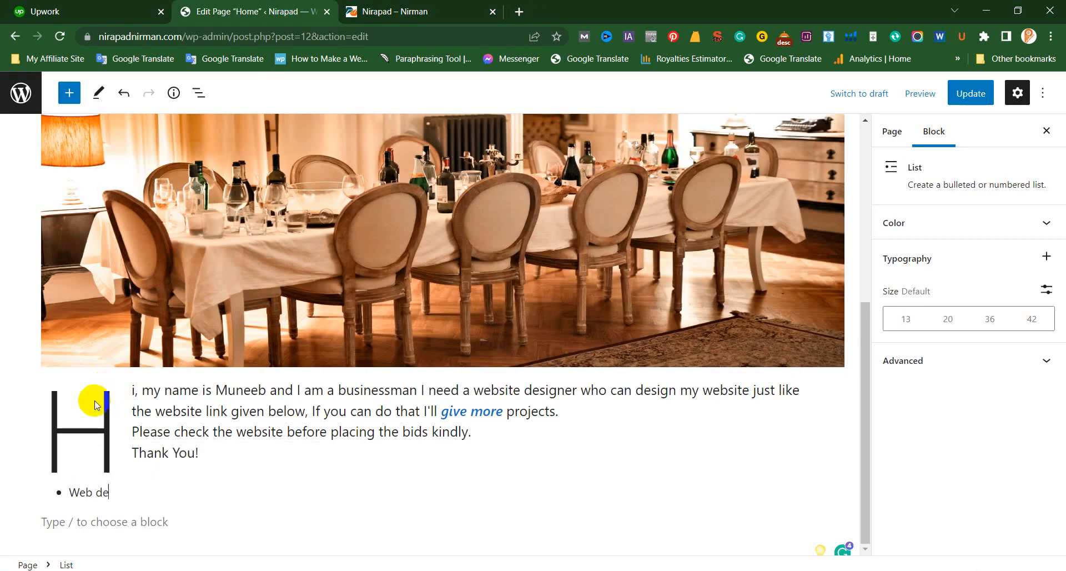
type("ign")
key("Return")
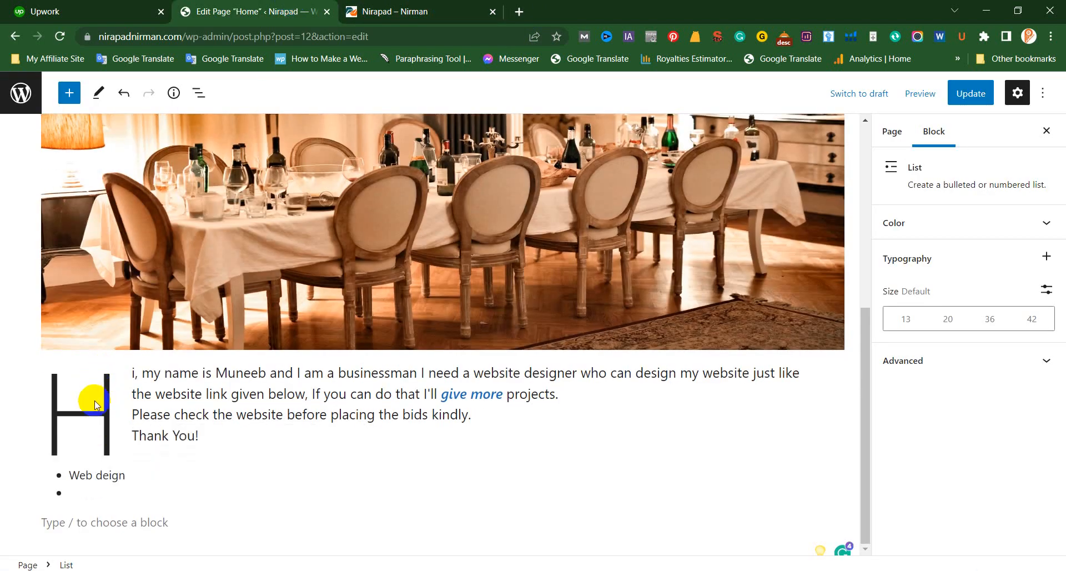
type("Web Develop")
key("Return")
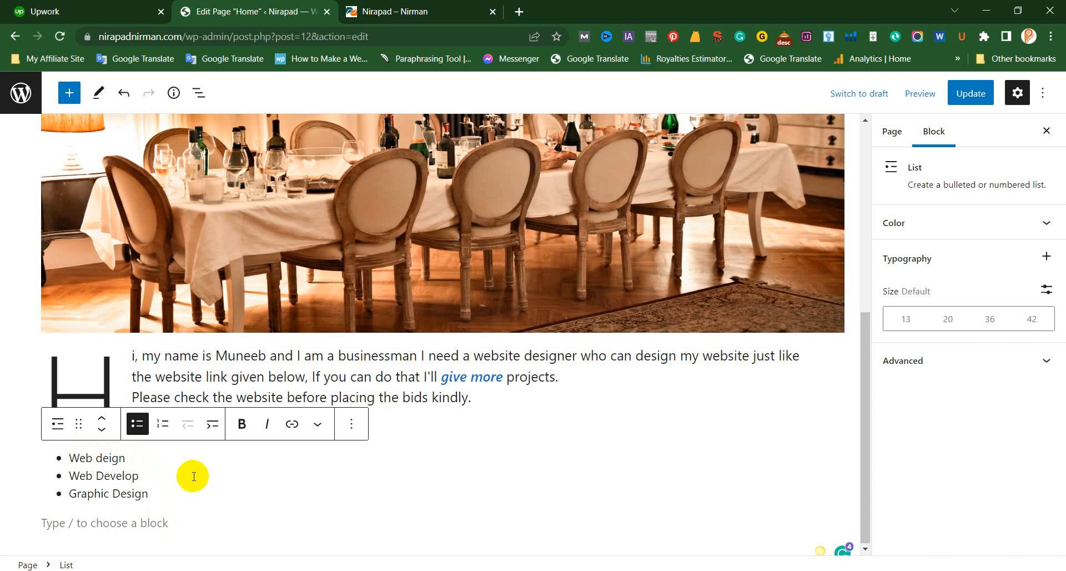
Step: Make all three list items bold and convert the bulleted list to a numbered one
left_click_drag(154, 491, 66, 454)
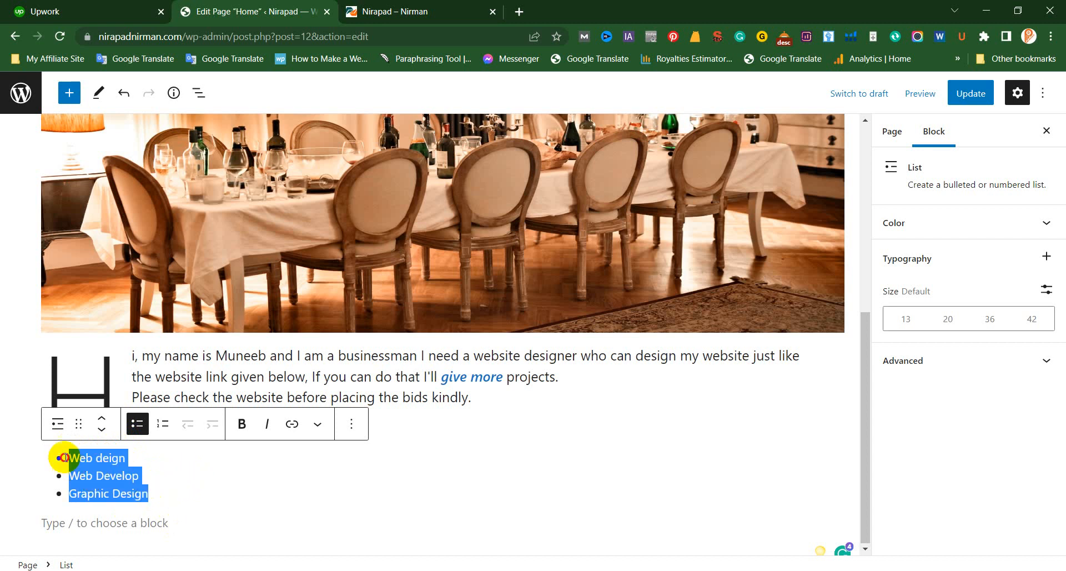
left_click(242, 423)
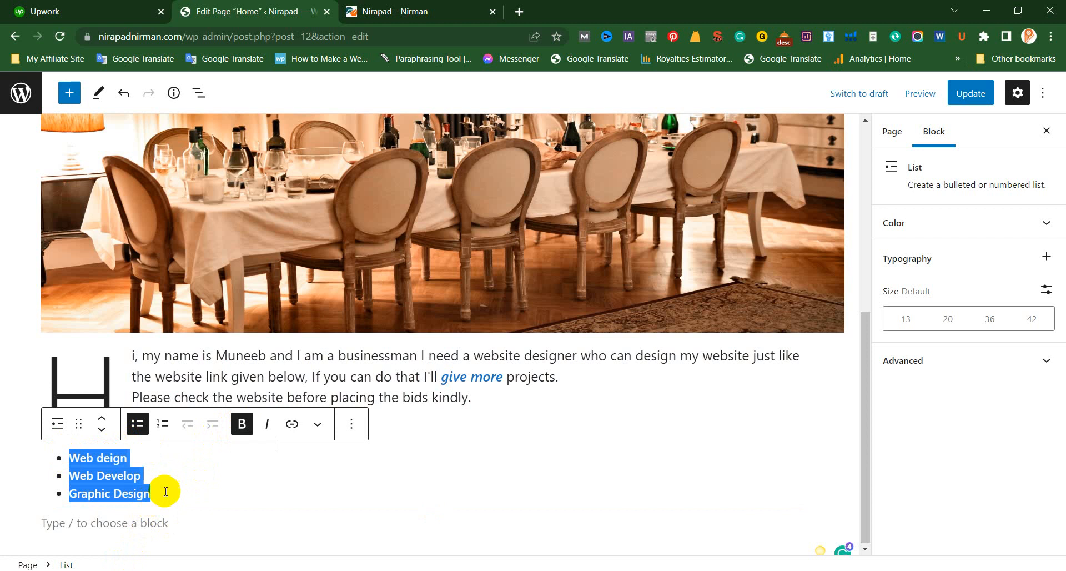
left_click(163, 425)
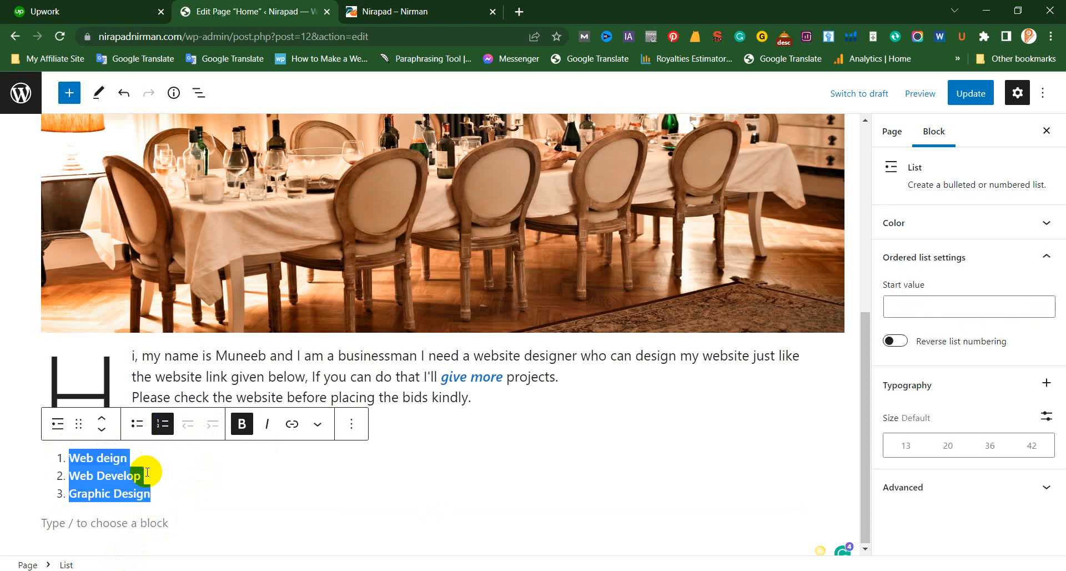
left_click(66, 423)
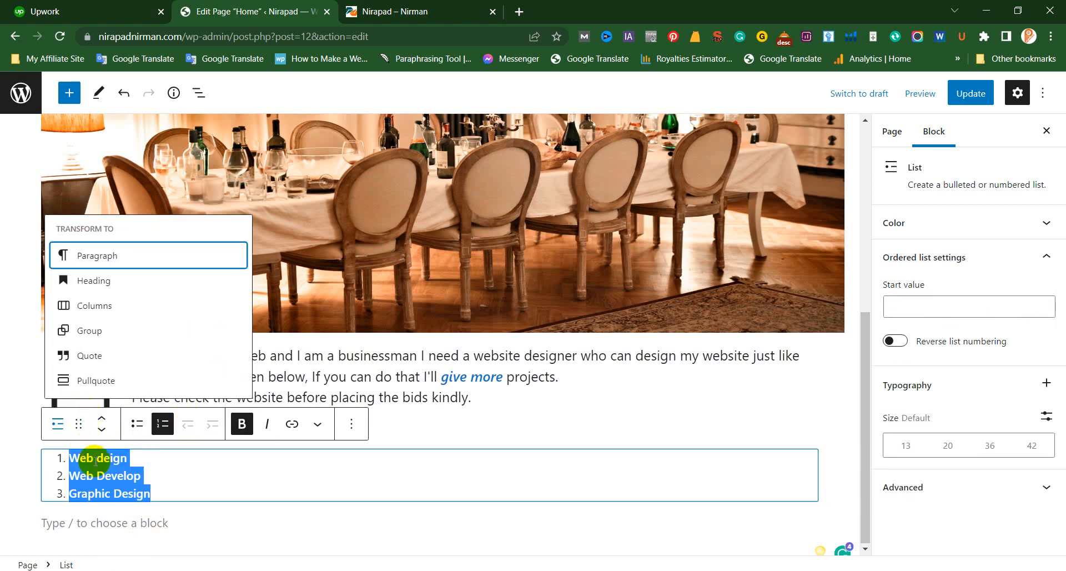
left_click(59, 425)
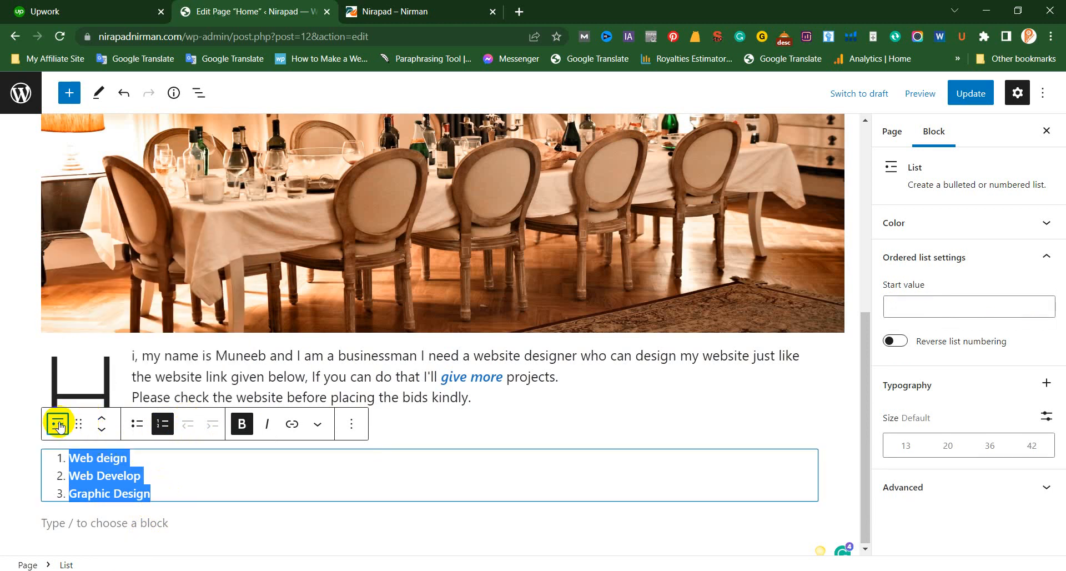
left_click(59, 425)
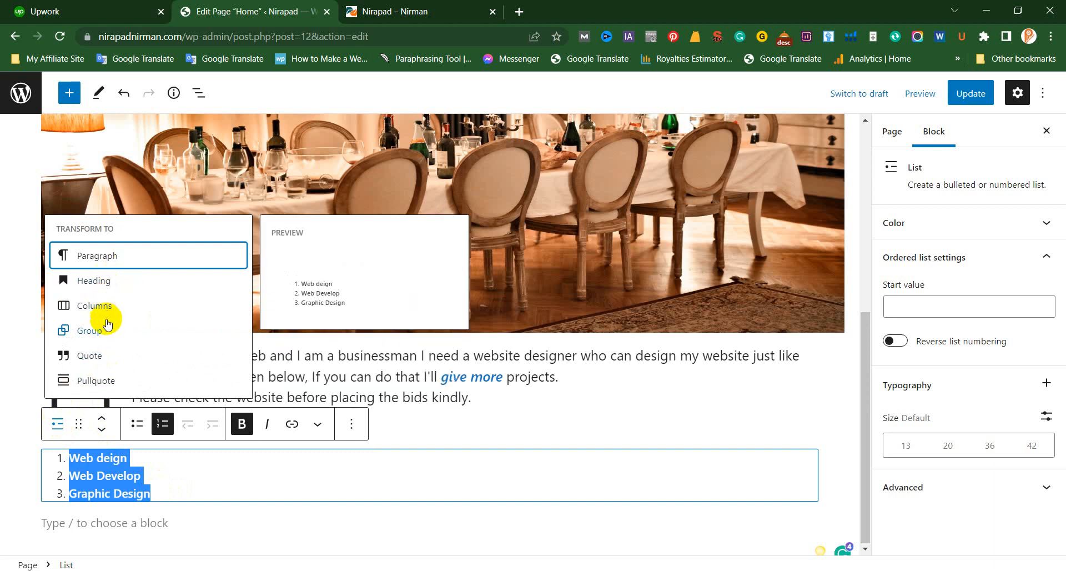
left_click(186, 490)
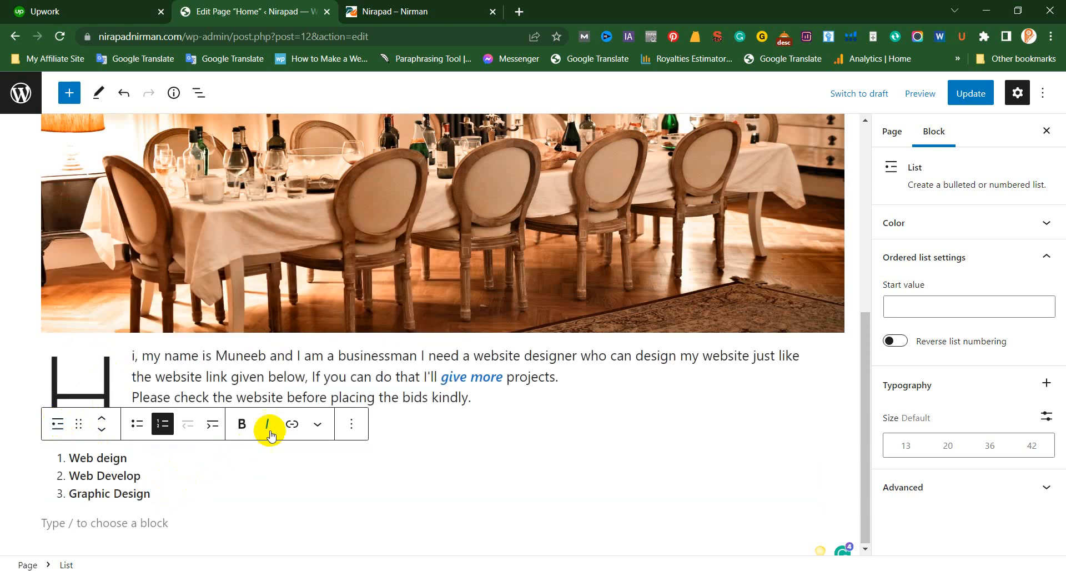
left_click(317, 427)
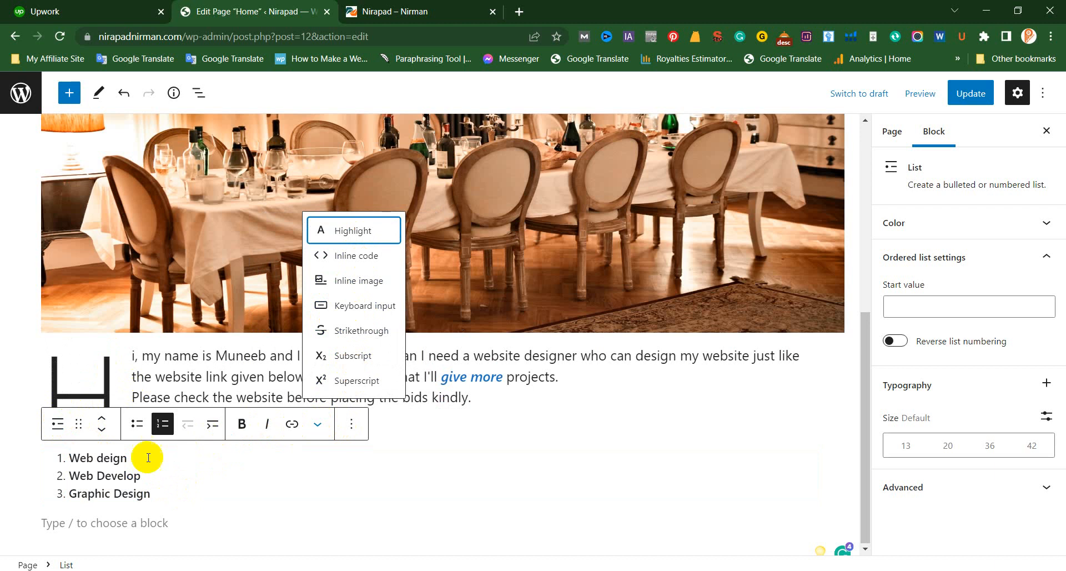
Step: Move the numbered list above the introductory paragraph and back below it
left_click(101, 419)
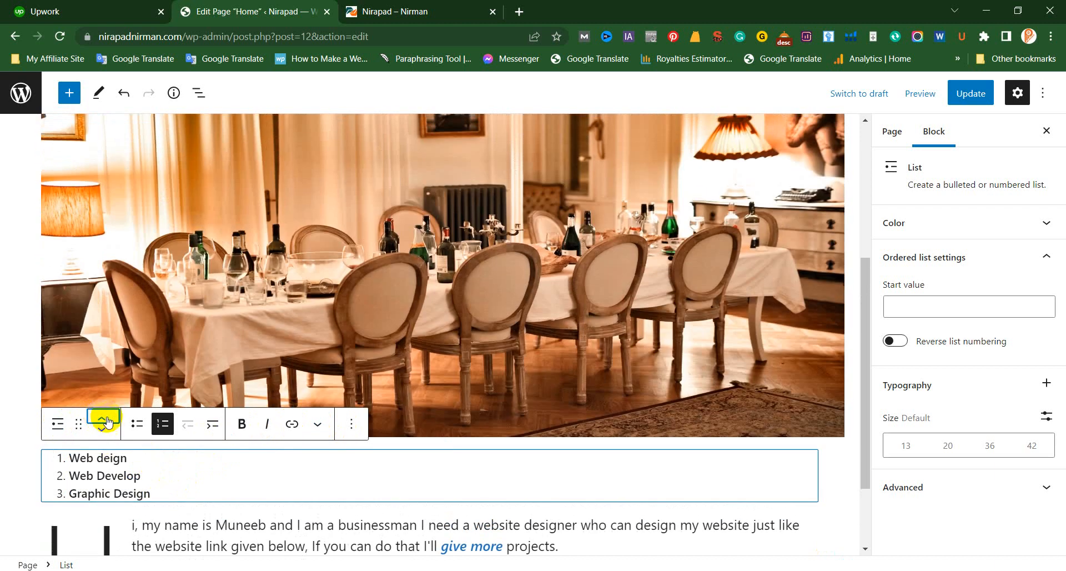
scroll(166, 395, "down", 2)
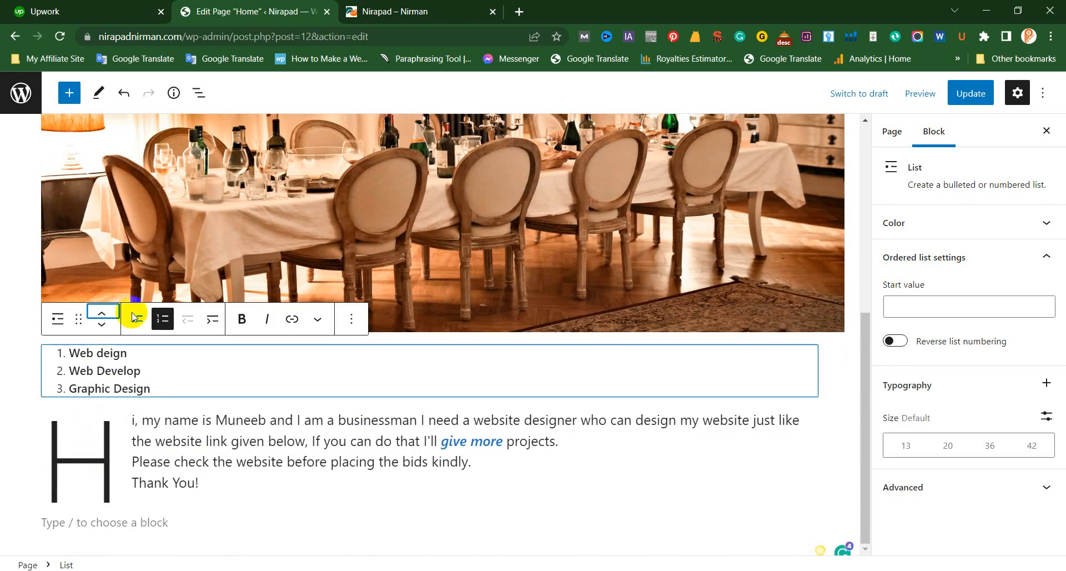
left_click(102, 324)
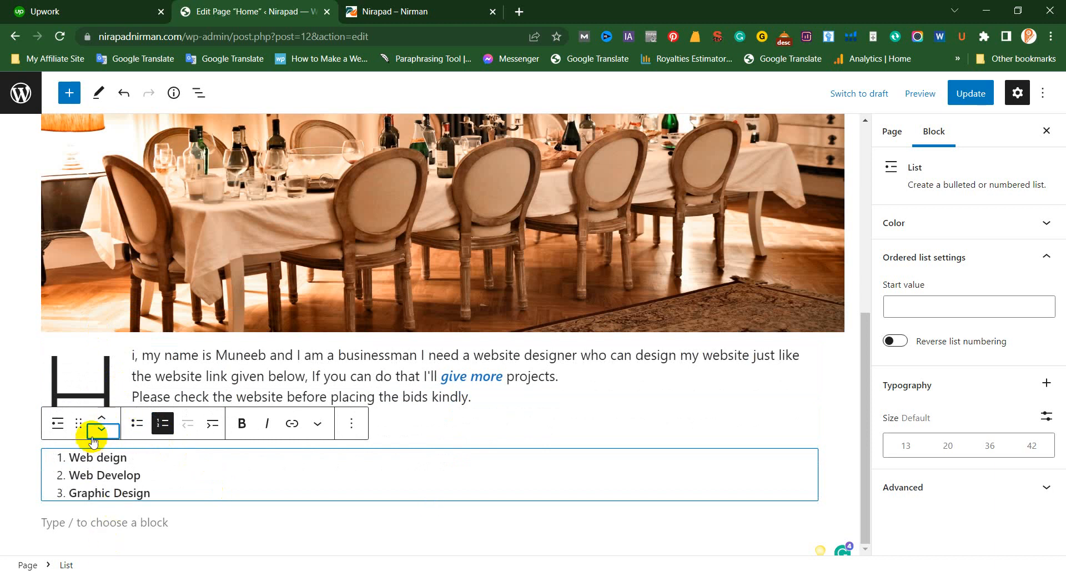
Step: Insert a Quote block directly below the numbered list
left_click(184, 524)
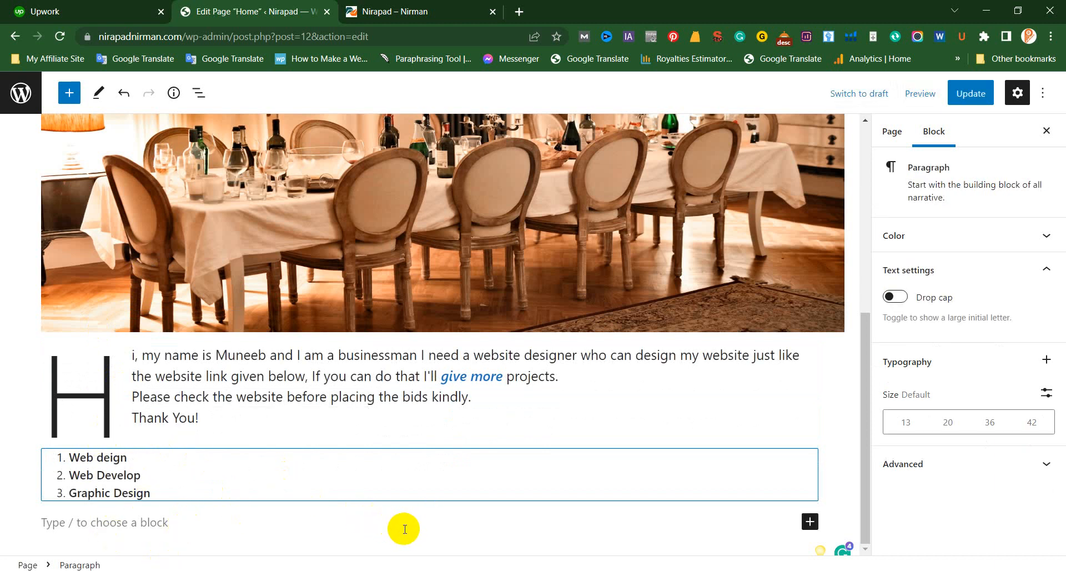
left_click(808, 522)
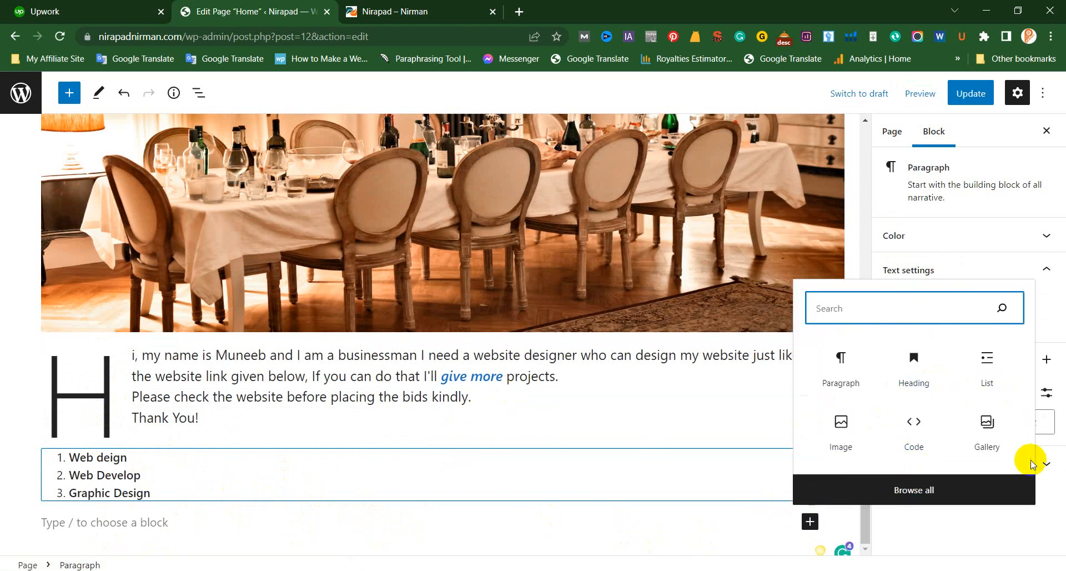
left_click(921, 507)
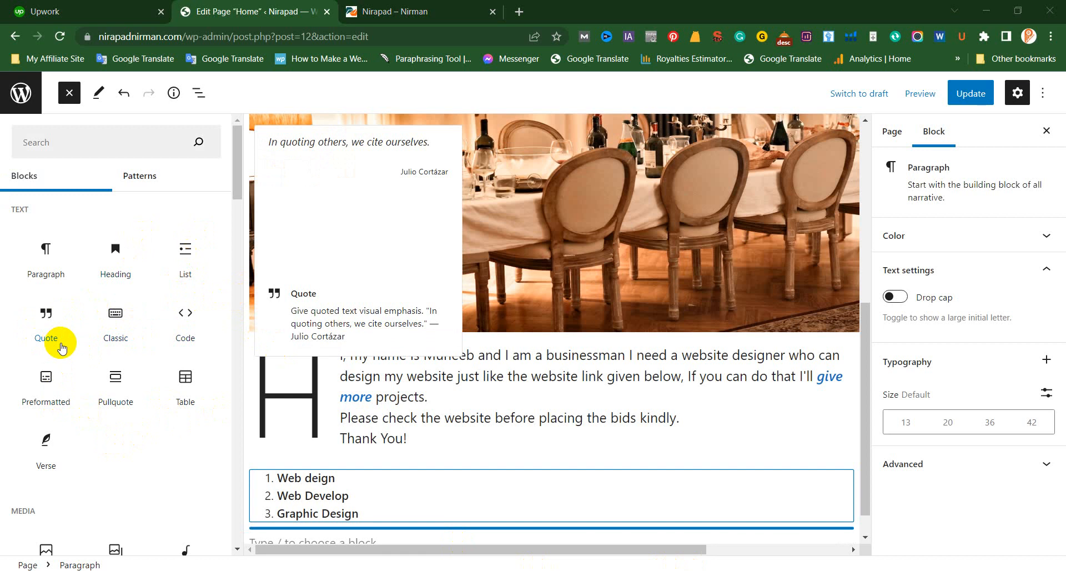
left_click_drag(42, 325, 306, 507)
scroll(306, 477, "down", 1)
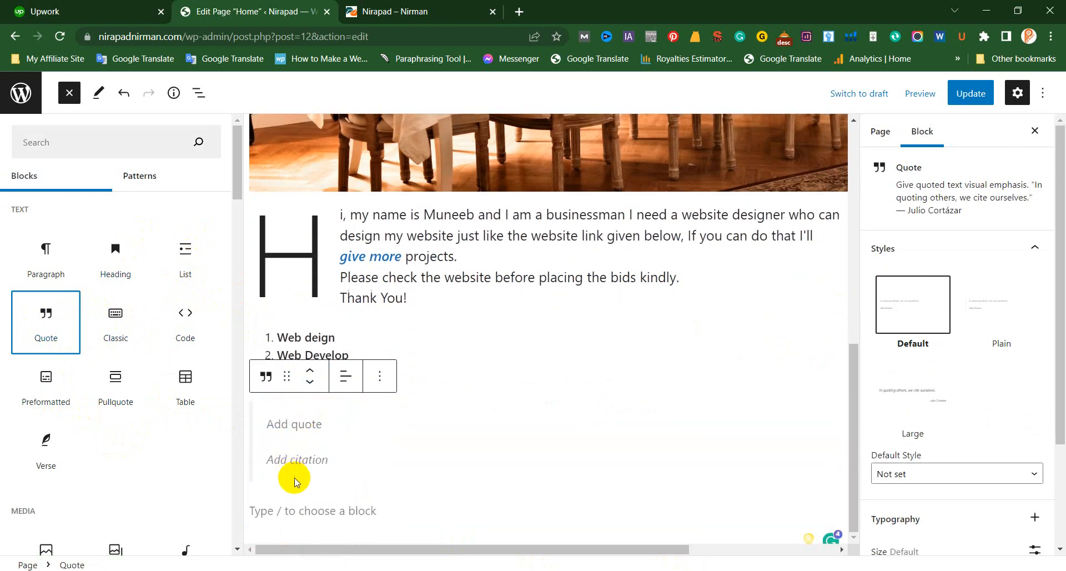
Step: Enter "Ami" followed by the author's full name as the quote text, leave the citation empty, and update the page
left_click(311, 428)
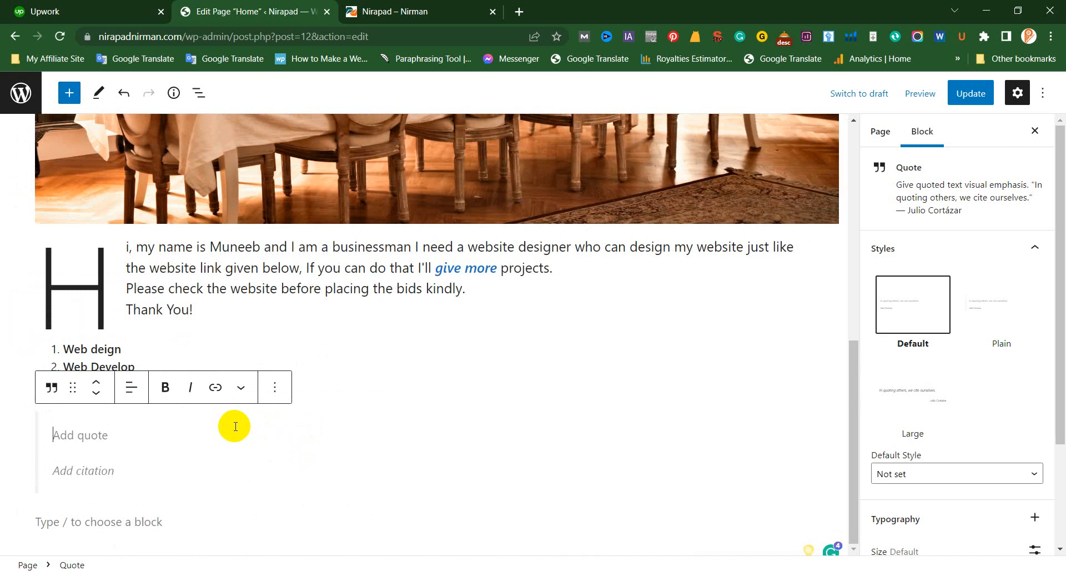
type("Ami Md: Rubel Hossain")
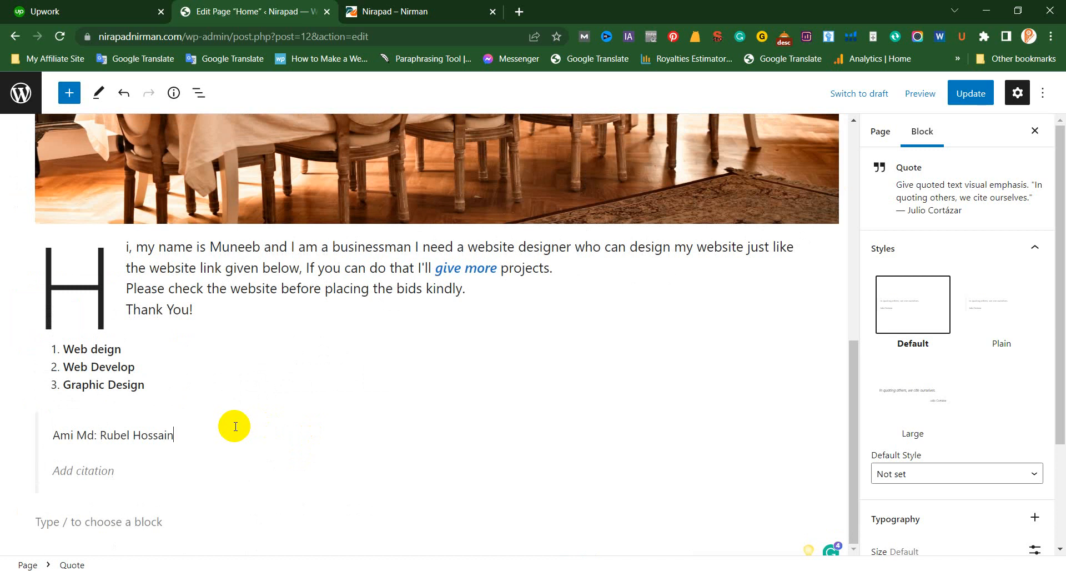
left_click(138, 526)
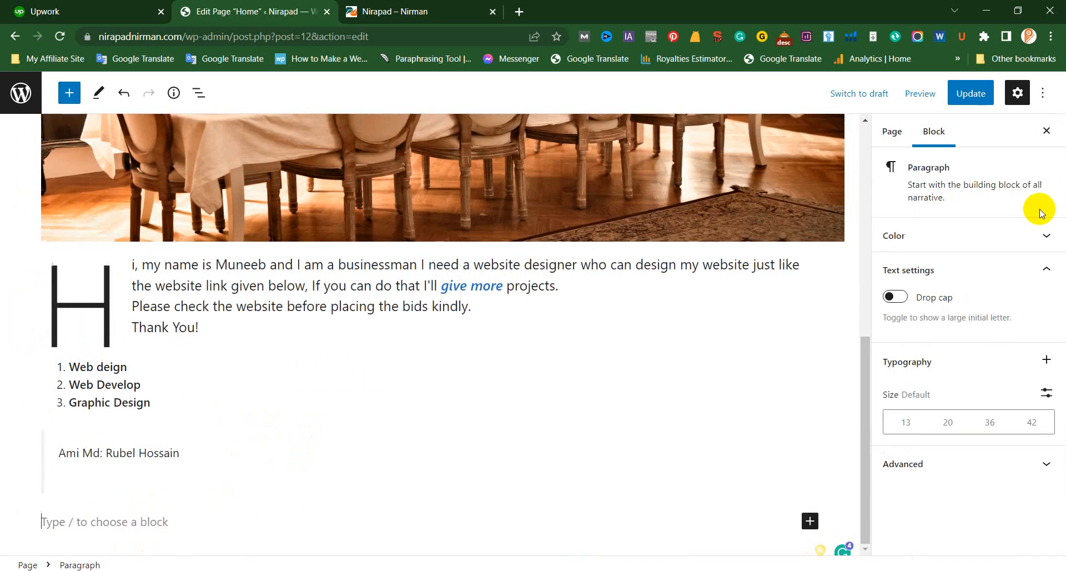
left_click(970, 93)
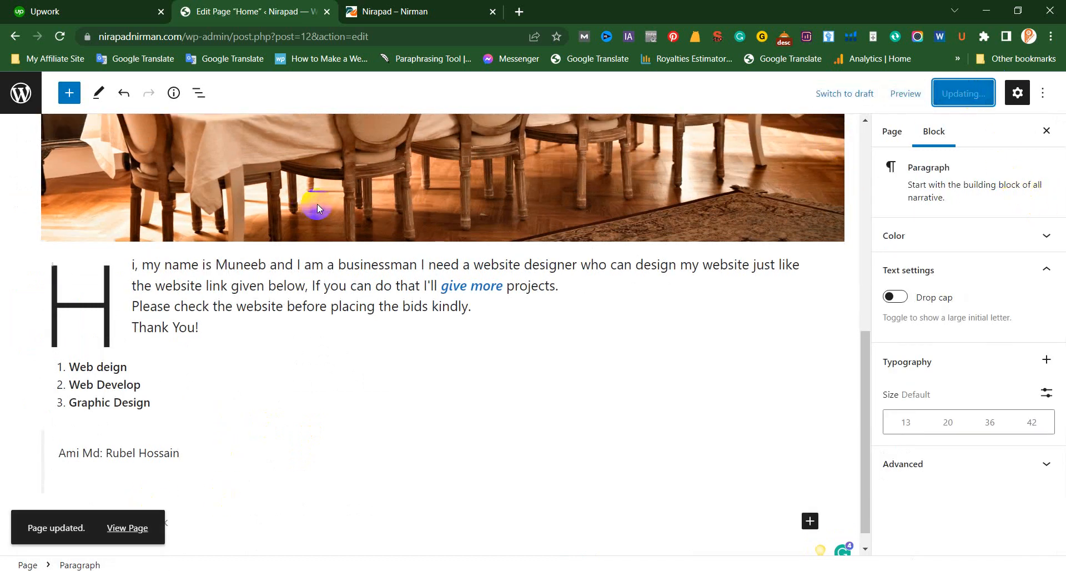
Step: View the published Home page and check how the numbered list and quote appear at the end of the content
left_click(125, 528)
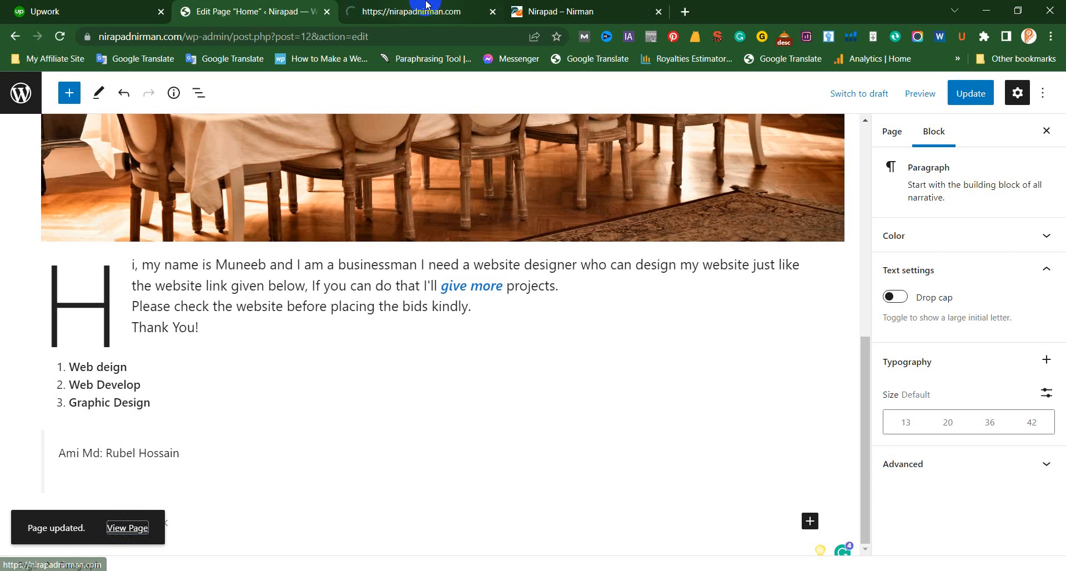
right_click(141, 528)
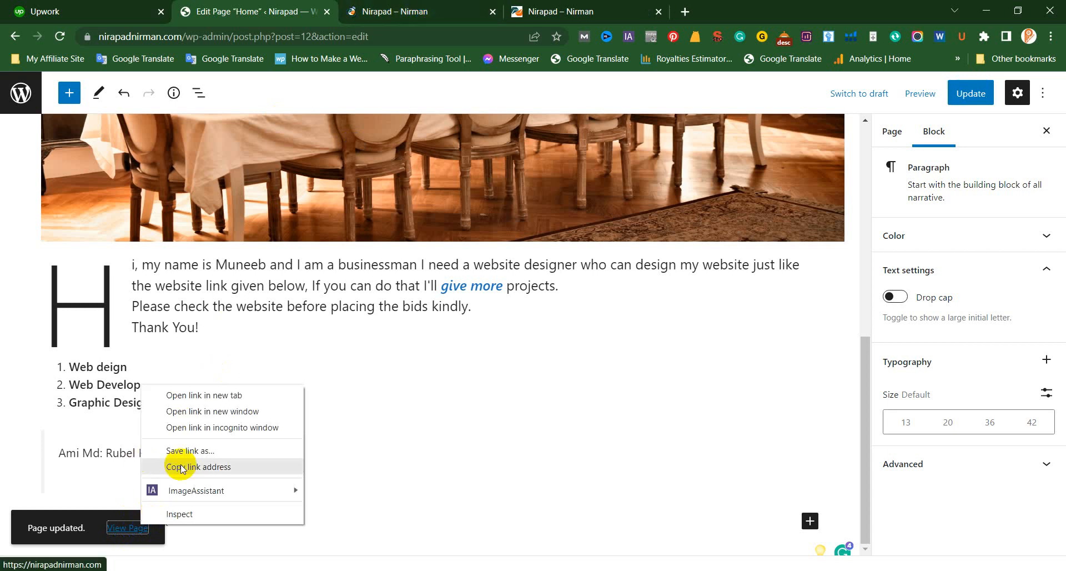
left_click(238, 399)
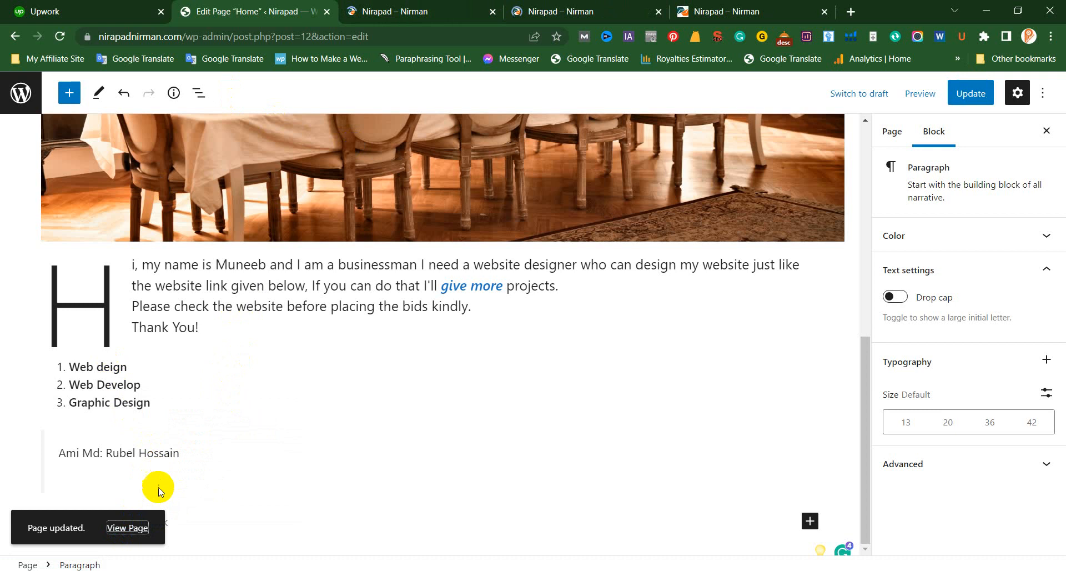
left_click(127, 527)
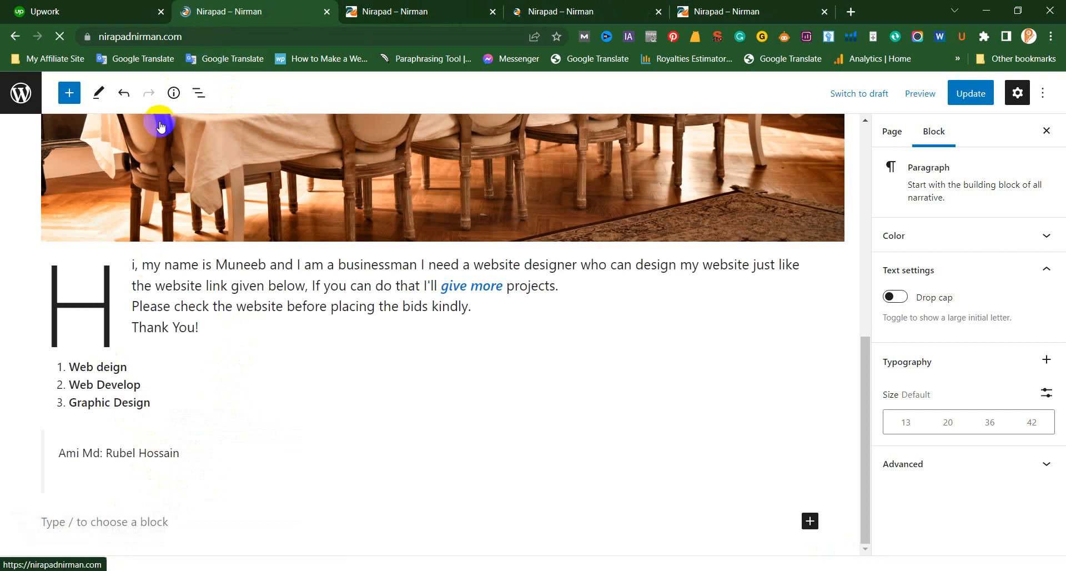
scroll(298, 254, "down", 10)
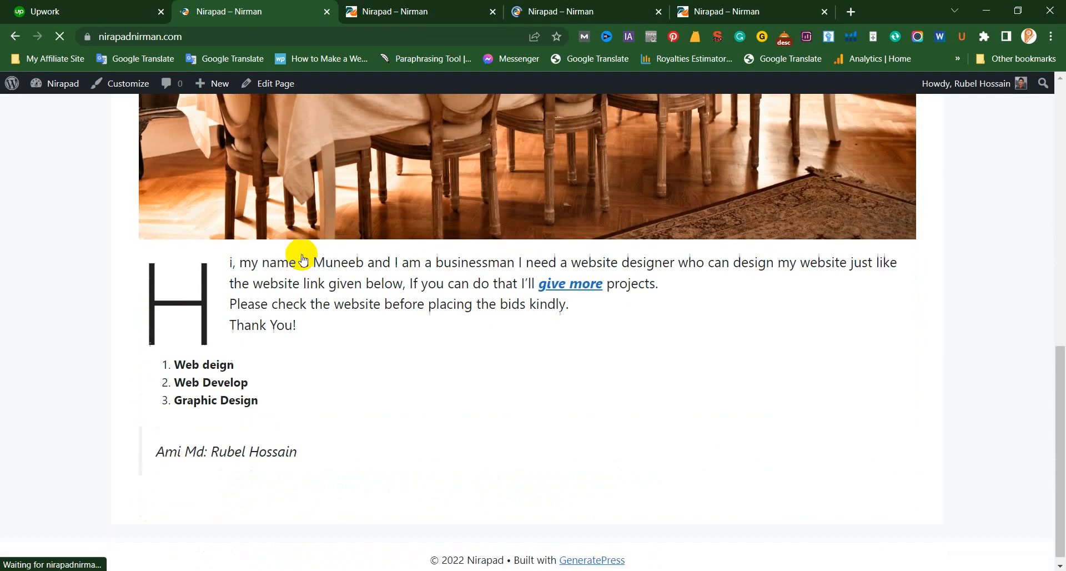
scroll(259, 190, "up", 10)
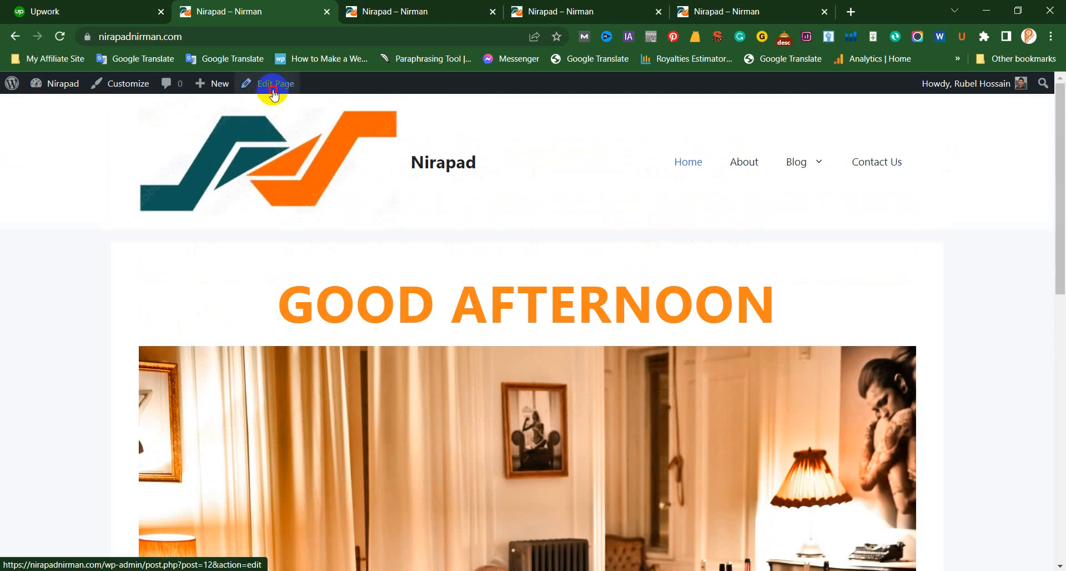
Step: Reopen the Home page for editing, close the two surplus site tabs, and update the page again
left_click(424, 8)
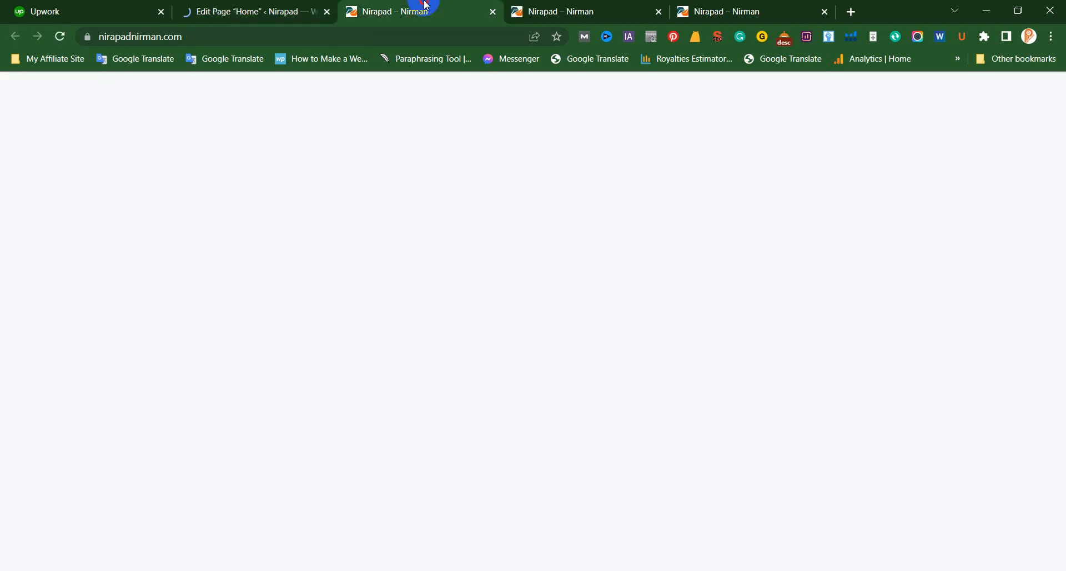
key("ctrl+w")
key("ctrl+w")
left_click(309, 5)
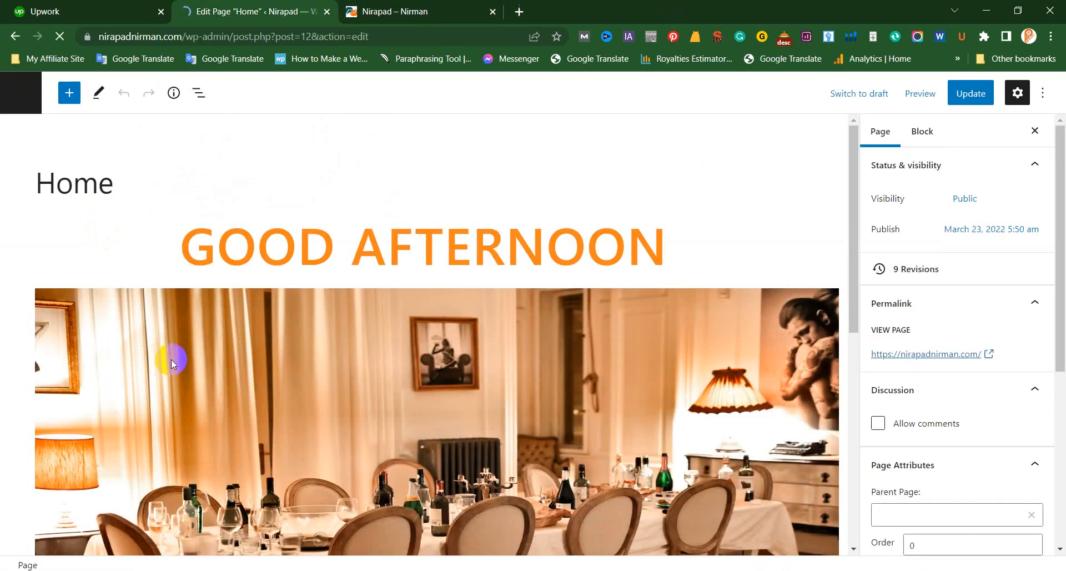
scroll(171, 360, "down", 10)
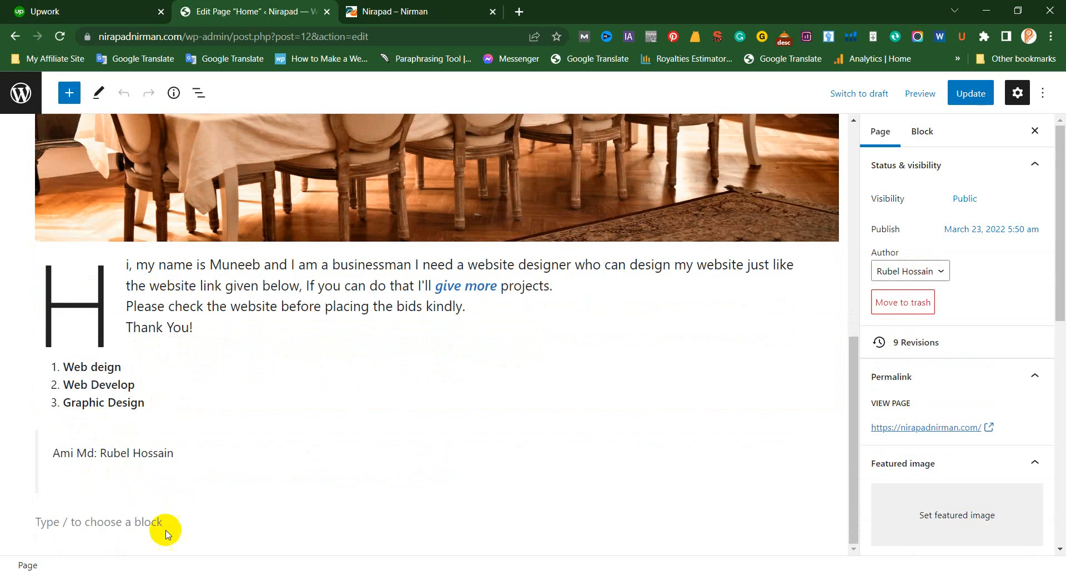
left_click(991, 90)
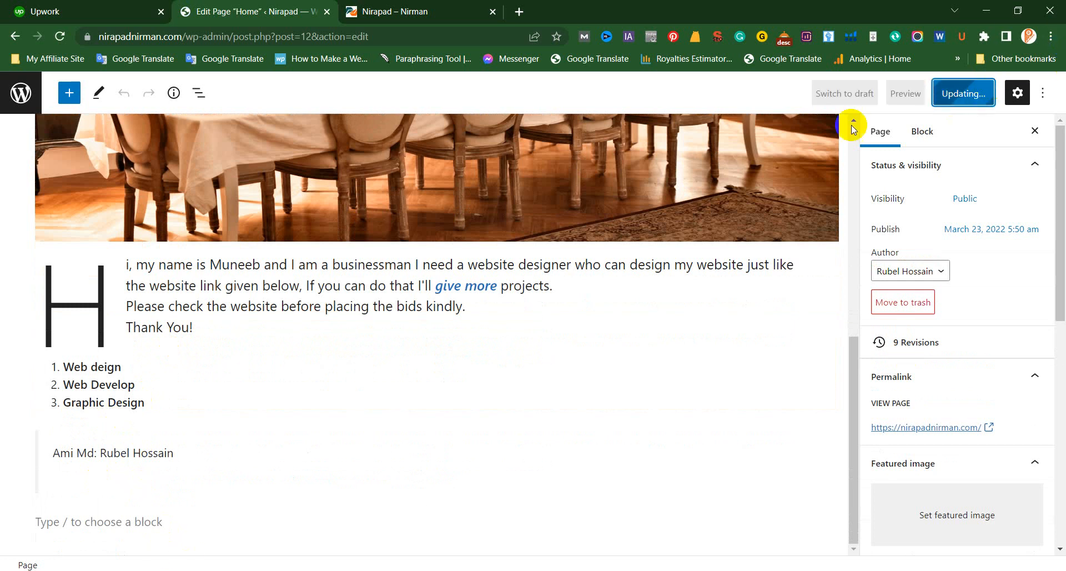
Step: View the live Home page from the update notice and check the content down to the footer
left_click(119, 531)
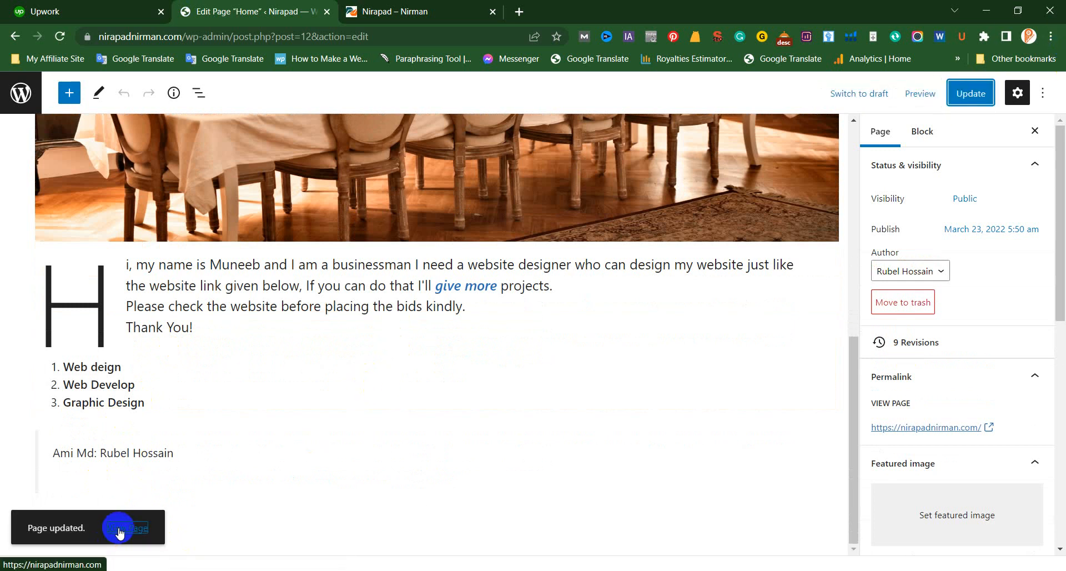
left_click(430, 6)
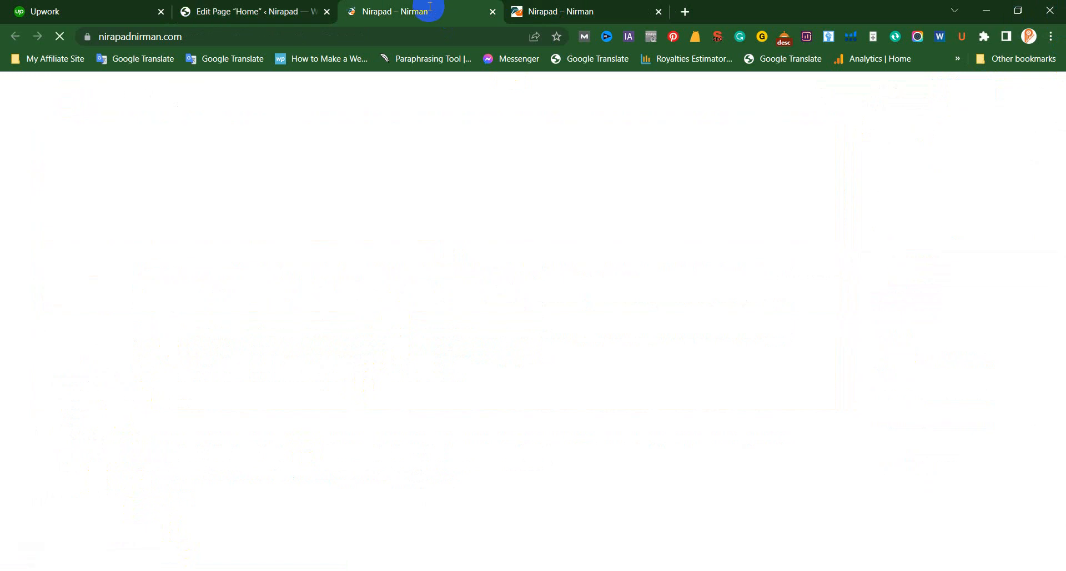
scroll(411, 422, "down", 4)
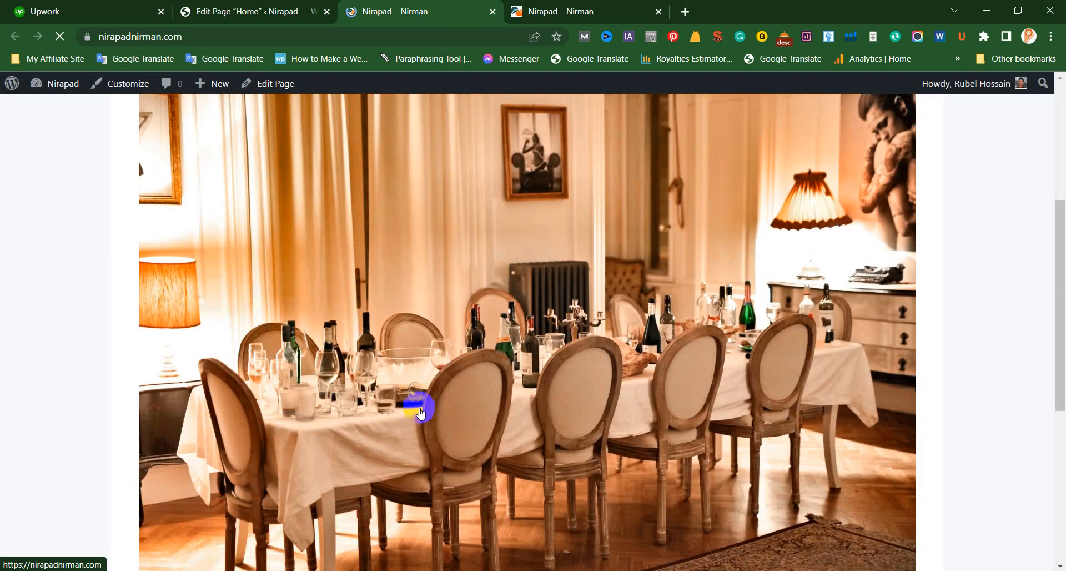
scroll(420, 412, "down", 6)
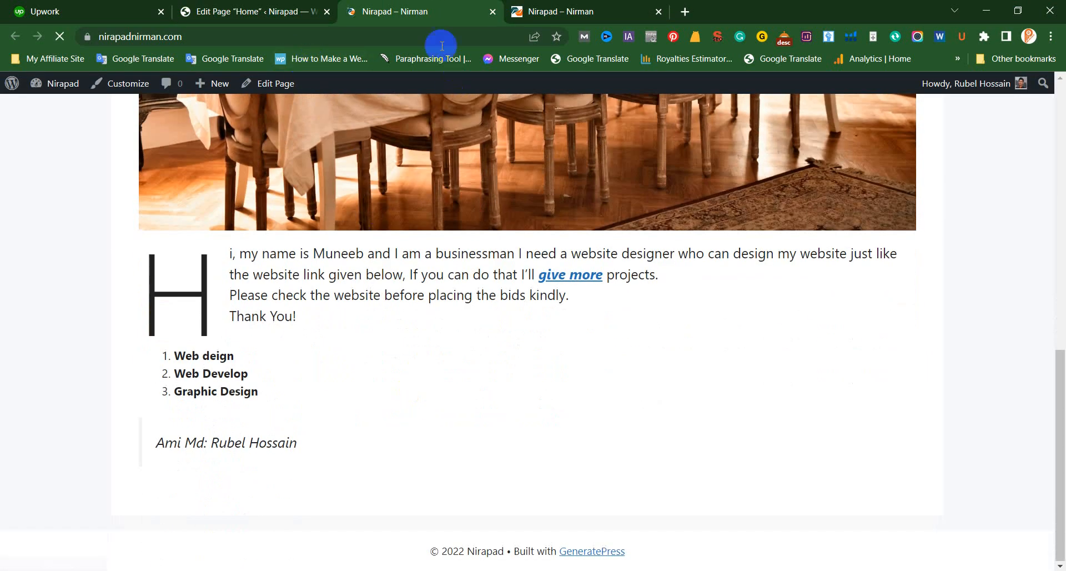
Step: Insert a Classic block from the full block library below the quote and place the cursor inside it
left_click(287, 6)
left_click(240, 512)
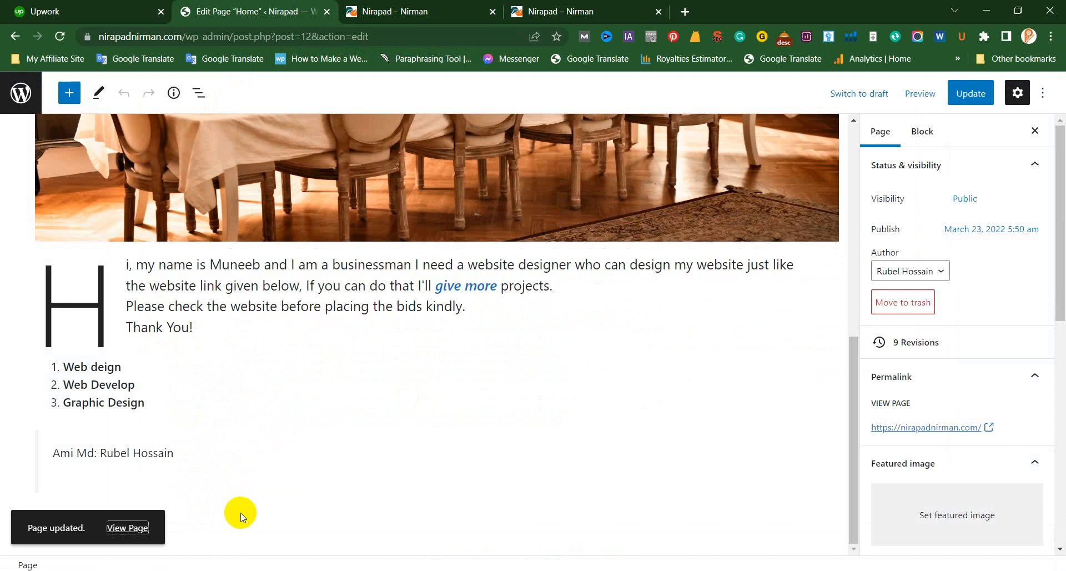
left_click(424, 503)
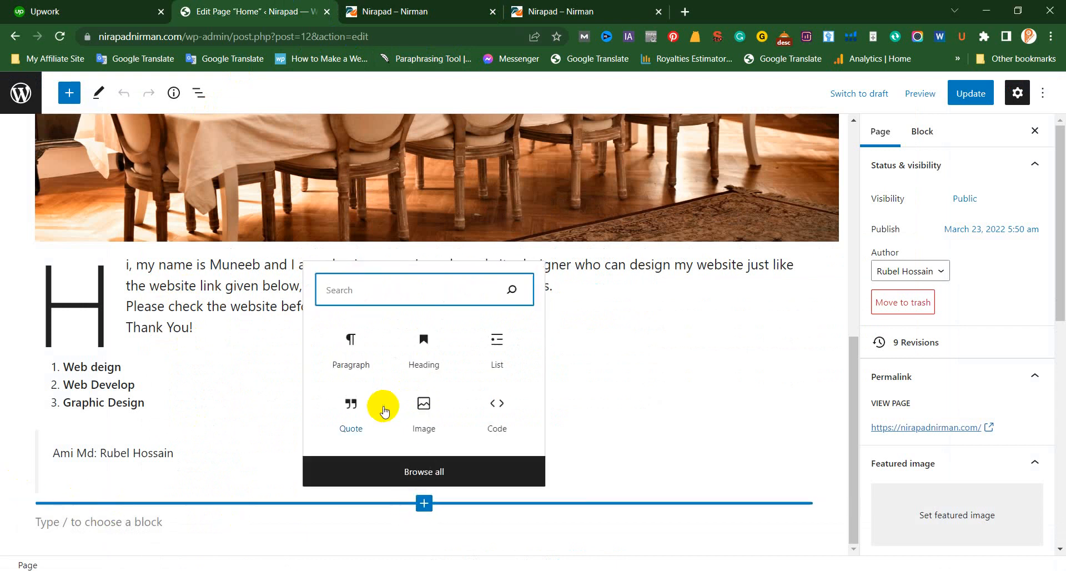
left_click(432, 470)
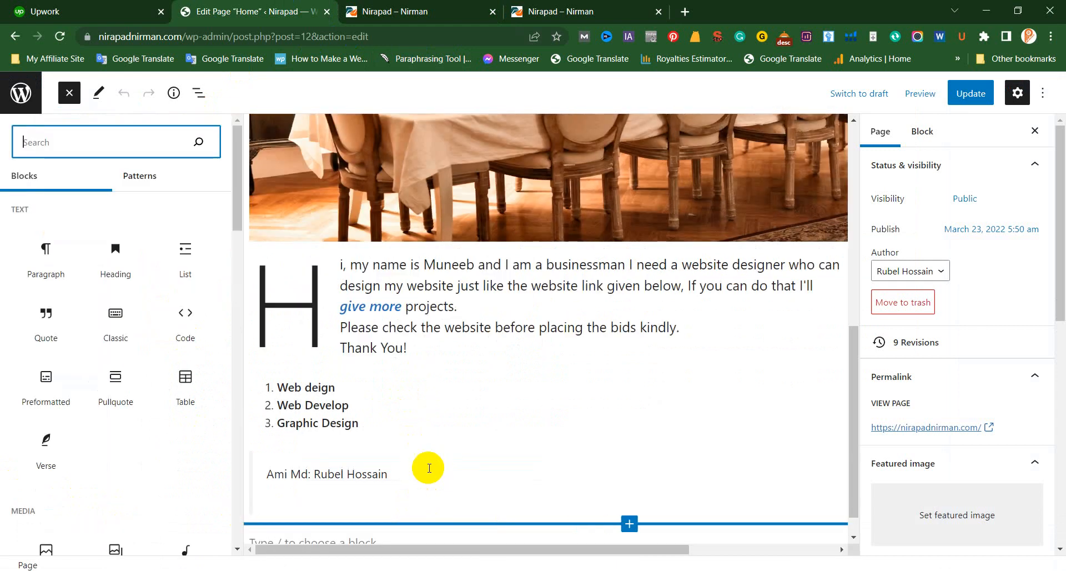
left_click(119, 326)
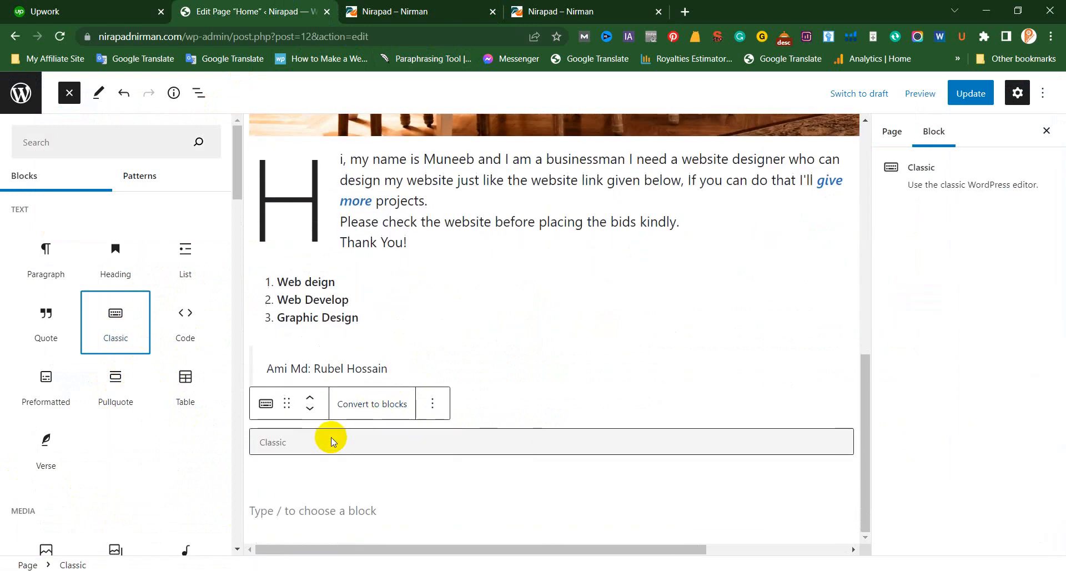
left_click(362, 461)
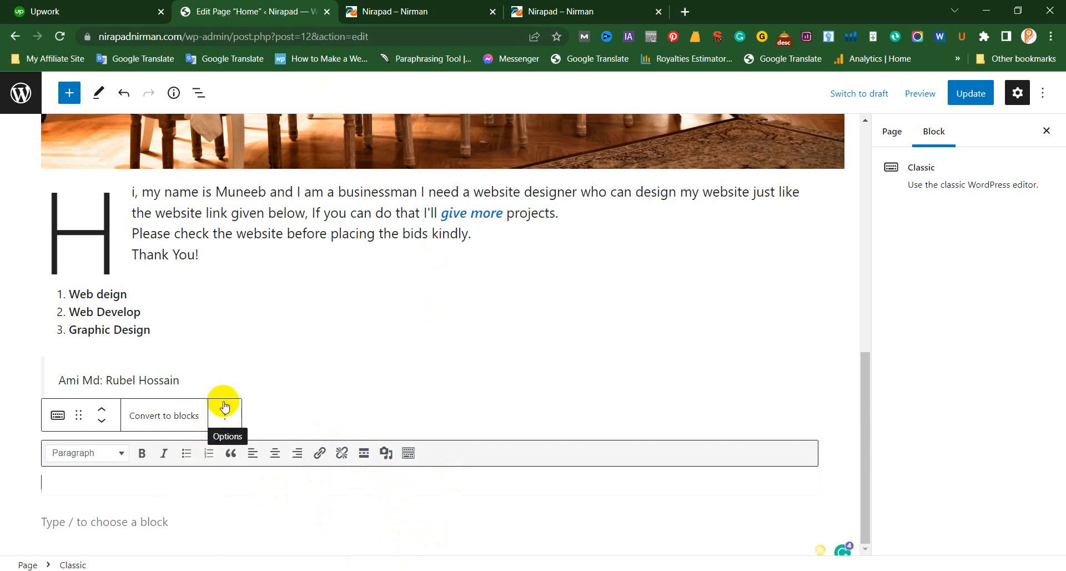
Step: Open the site's admin dashboard in the live-page tab and go to the installed plugins list
left_click(422, 11)
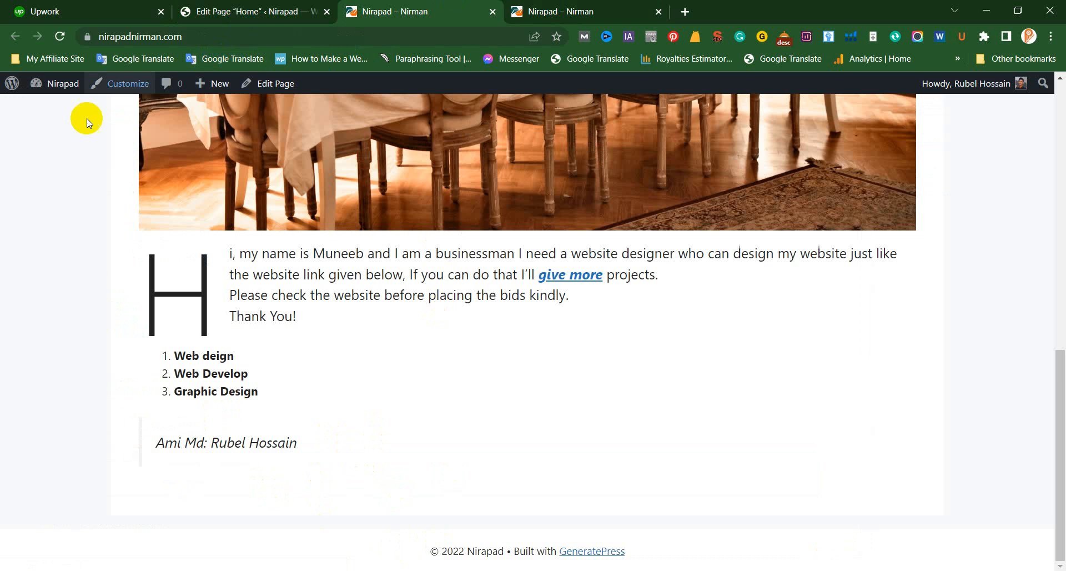
left_click(63, 96)
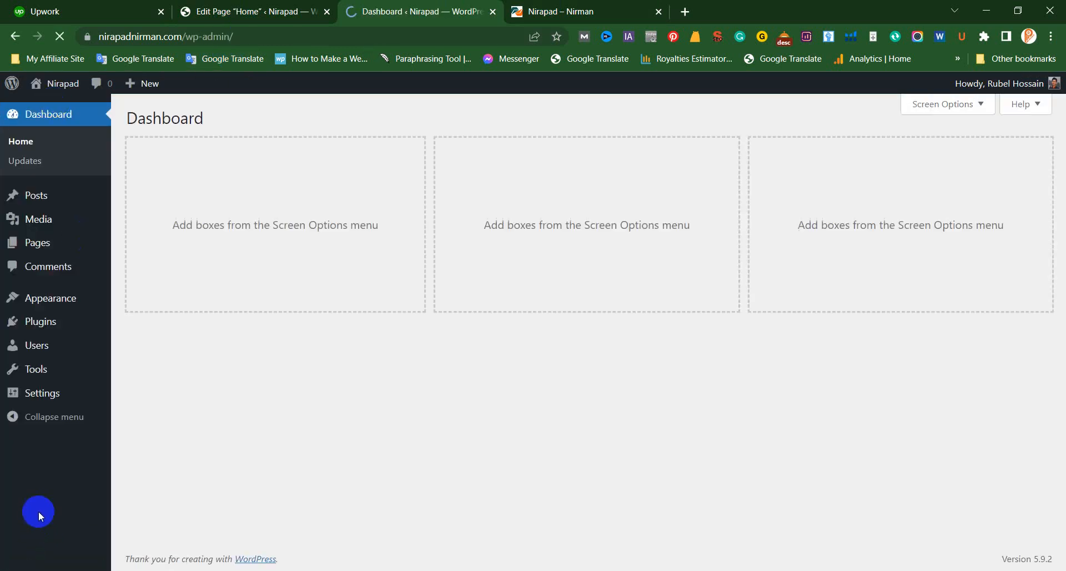
left_click(318, 5)
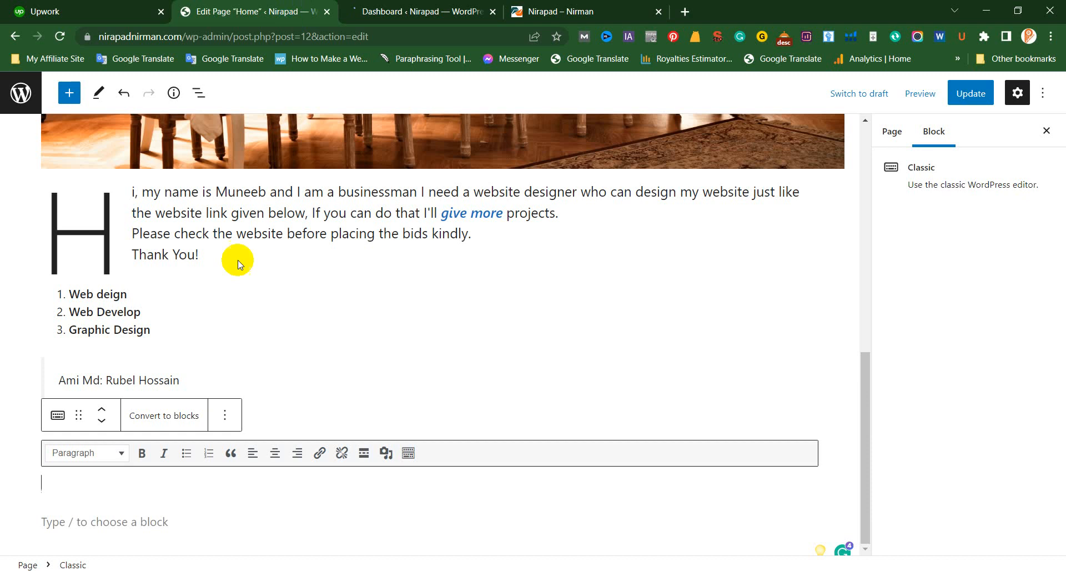
scroll(233, 261, "up", 8)
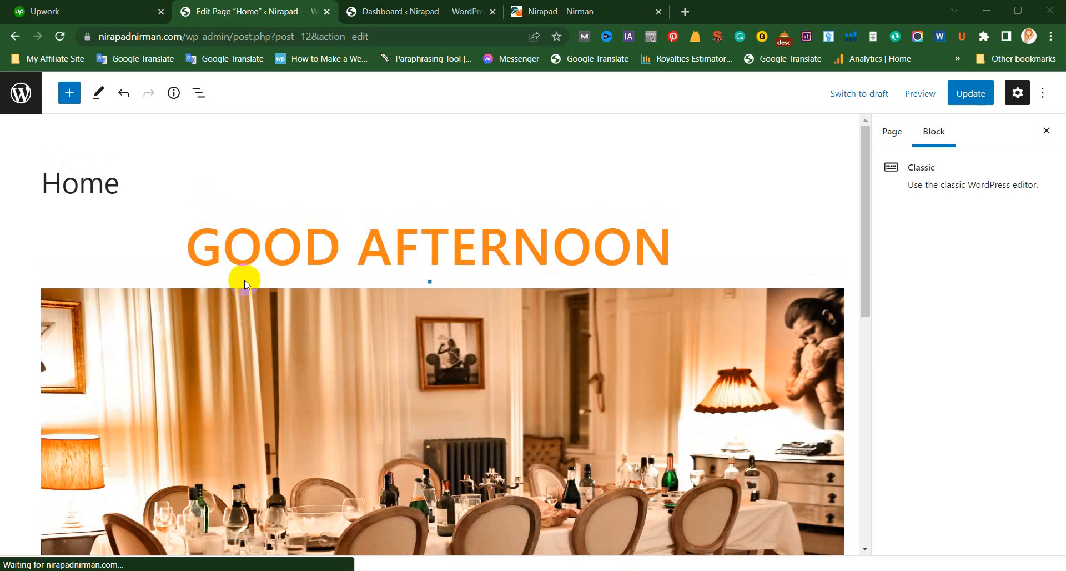
mouse_move(244, 280)
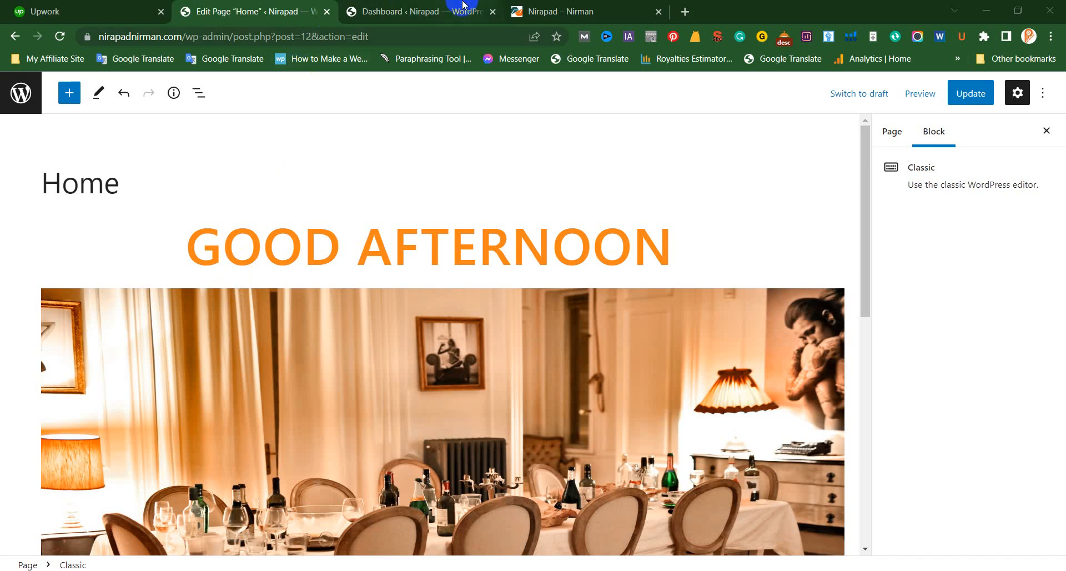
left_click(459, 12)
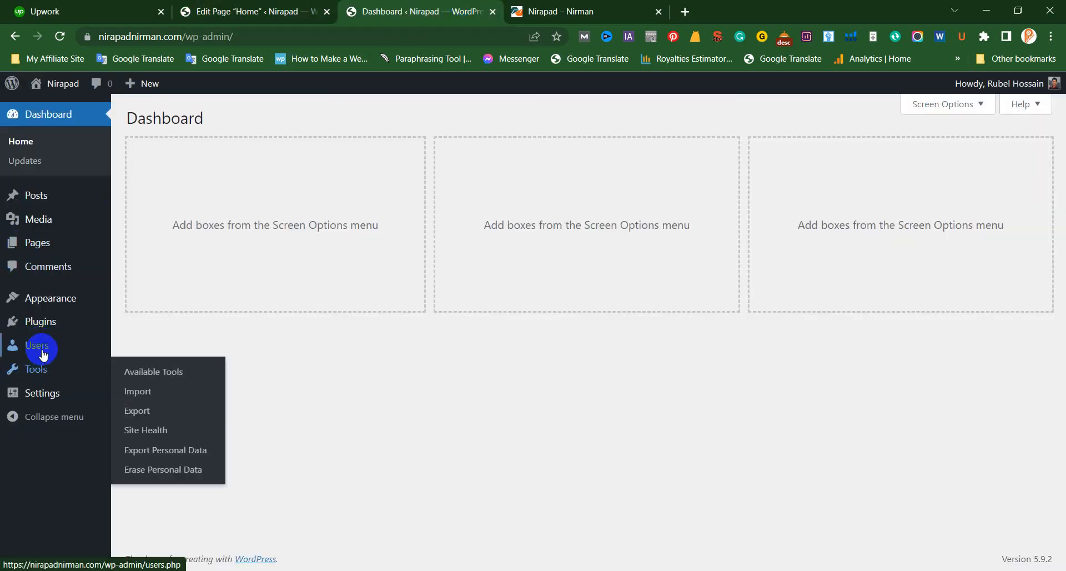
left_click(62, 326)
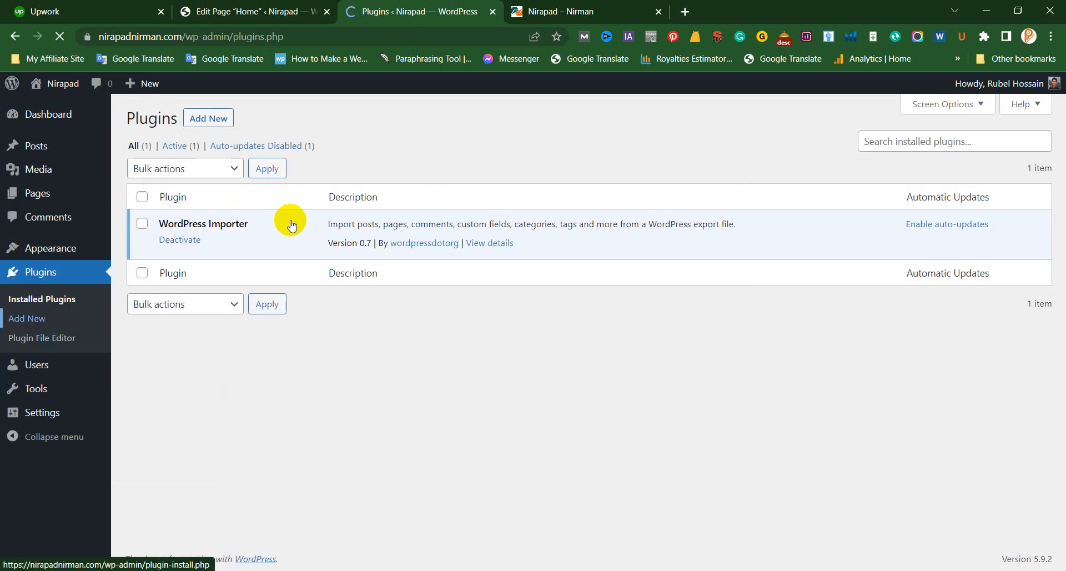
left_click(239, 6)
left_click(406, 8)
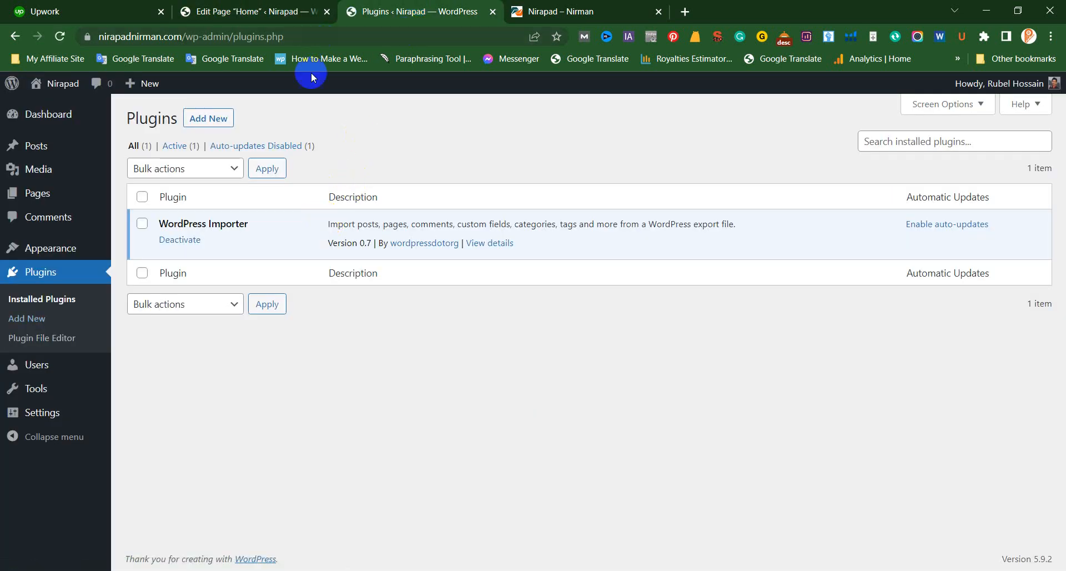
Step: Install and activate the Classic Editor plugin from the featured plugins
left_click(217, 120)
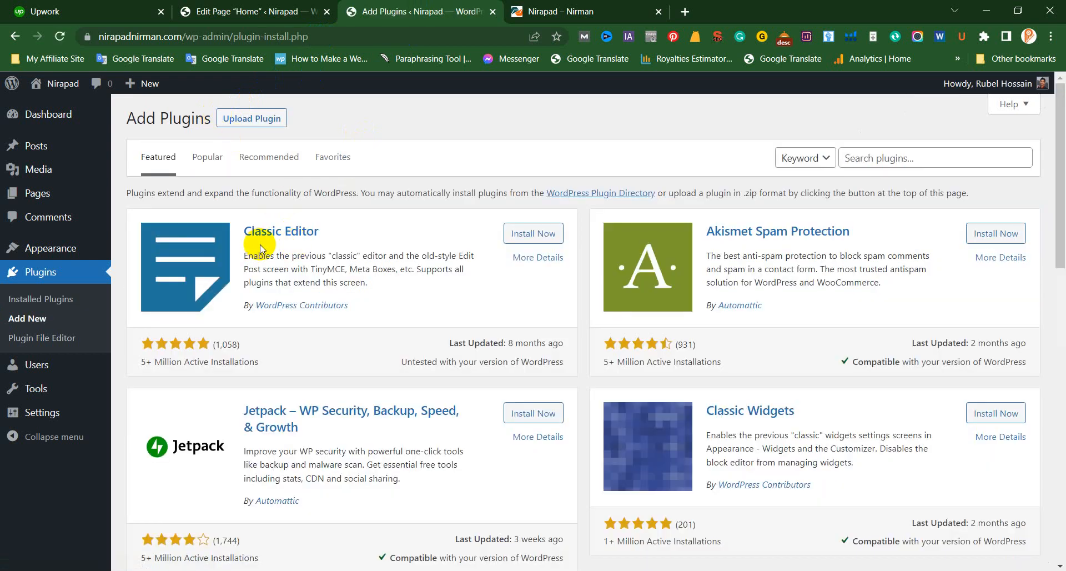
left_click(533, 234)
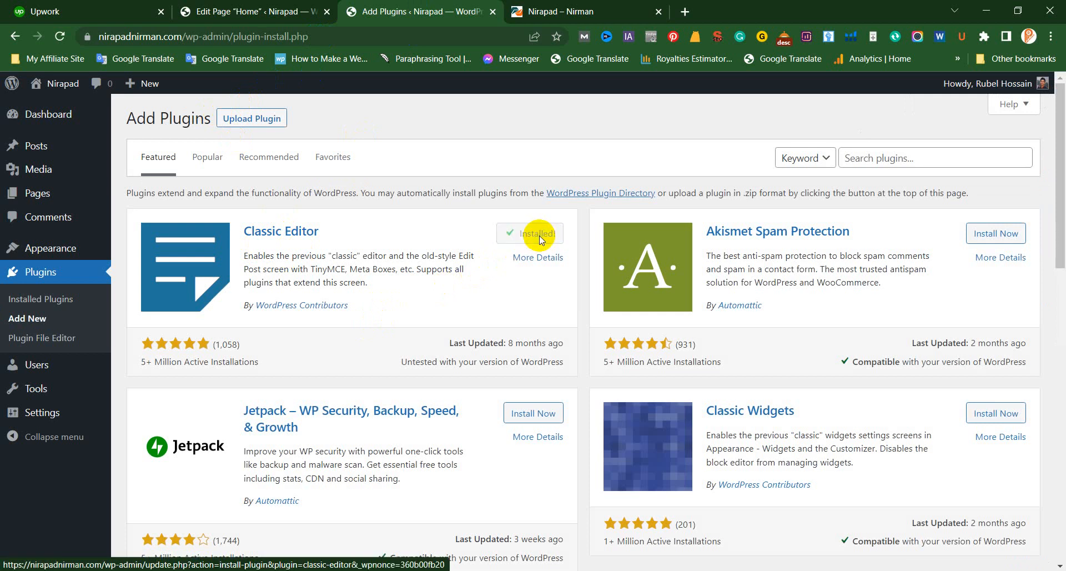
left_click(539, 243)
left_click(540, 244)
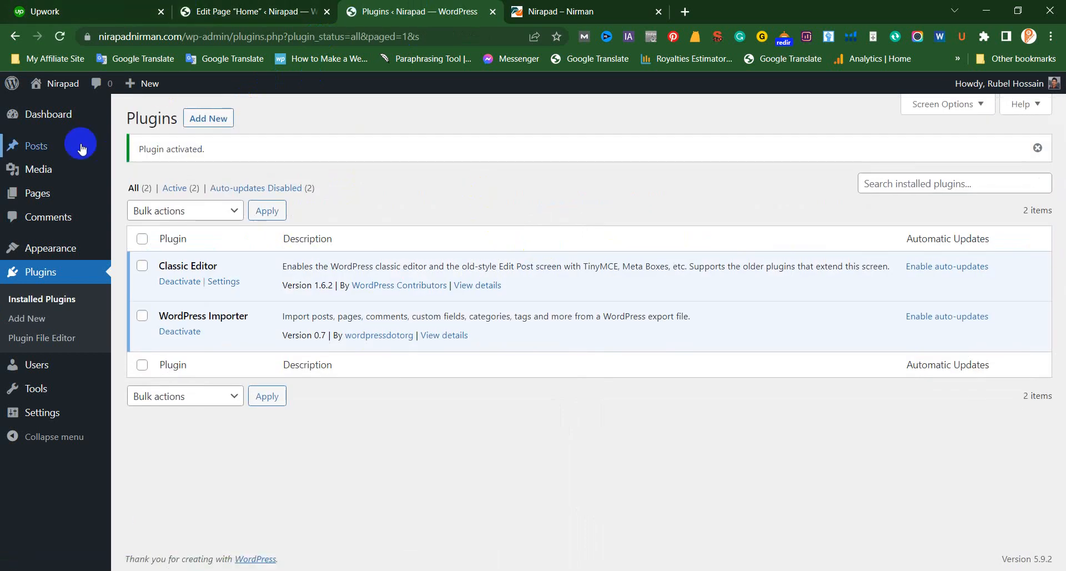
Step: Reload the Home page editor, discarding the unsaved changes, to open the page in the classic editor
left_click(313, 12)
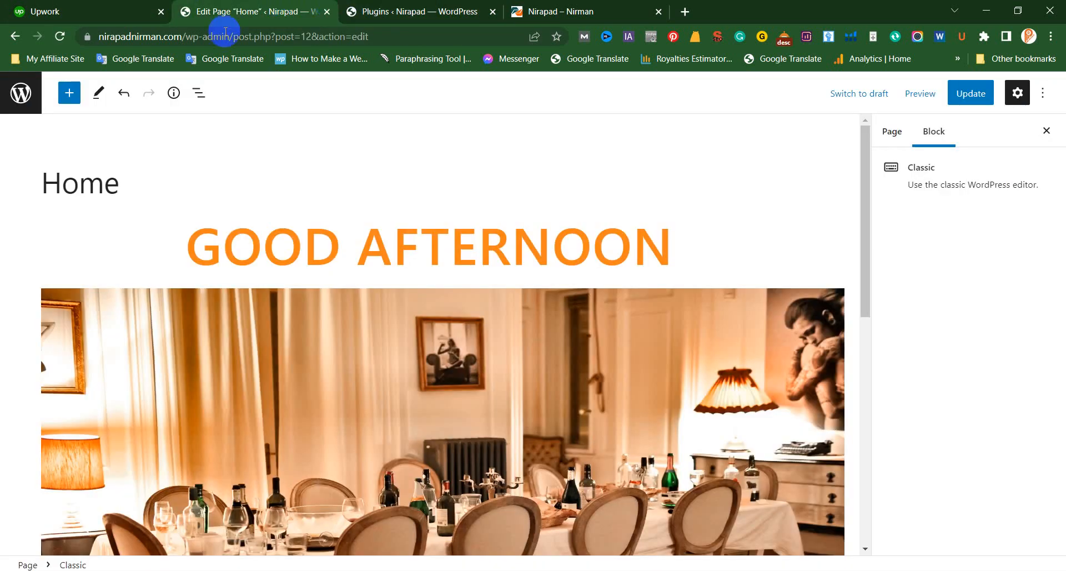
left_click(60, 37)
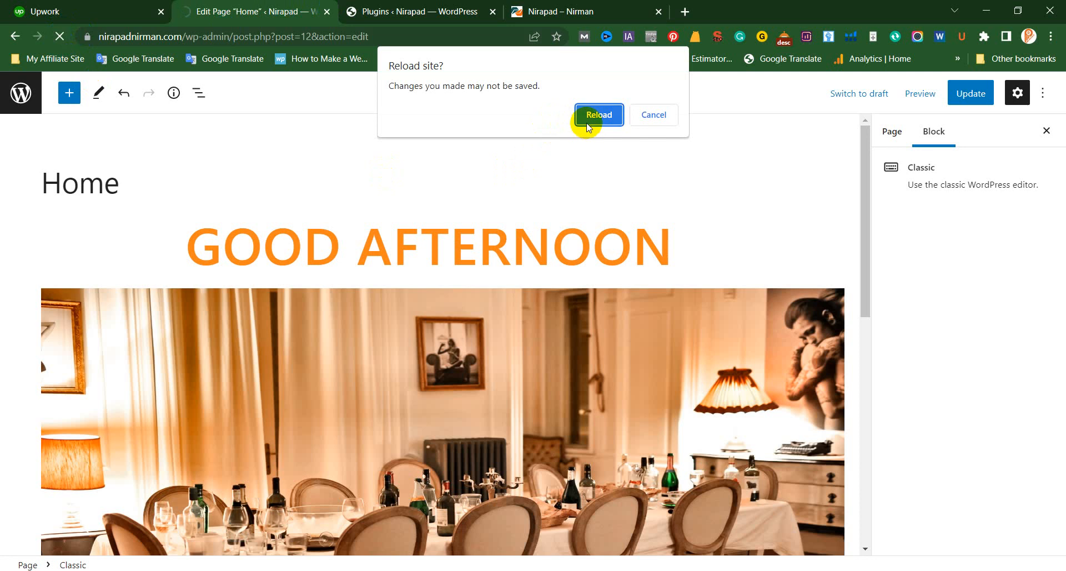
left_click(659, 116)
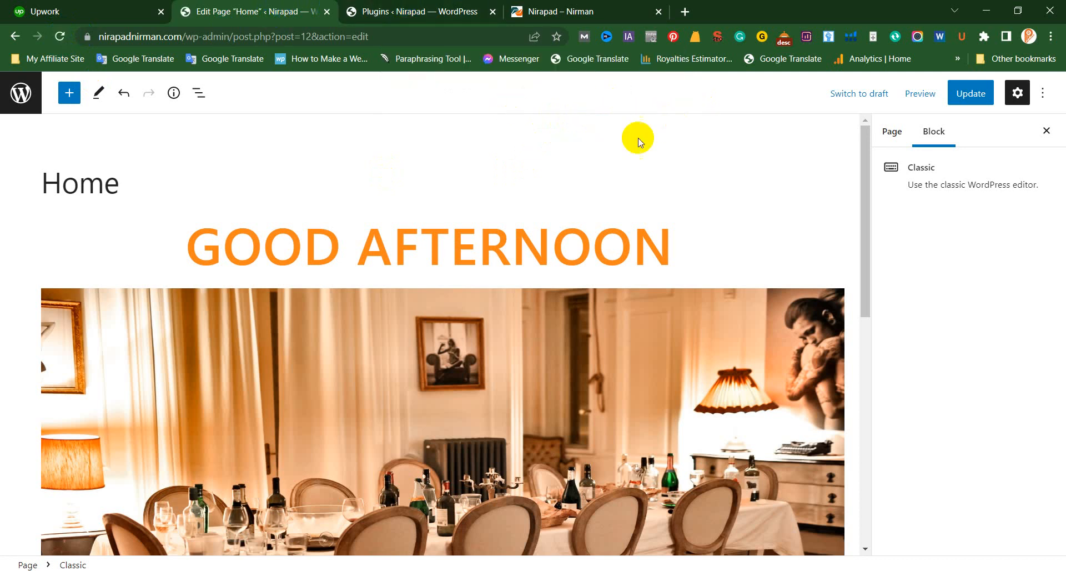
left_click(60, 40)
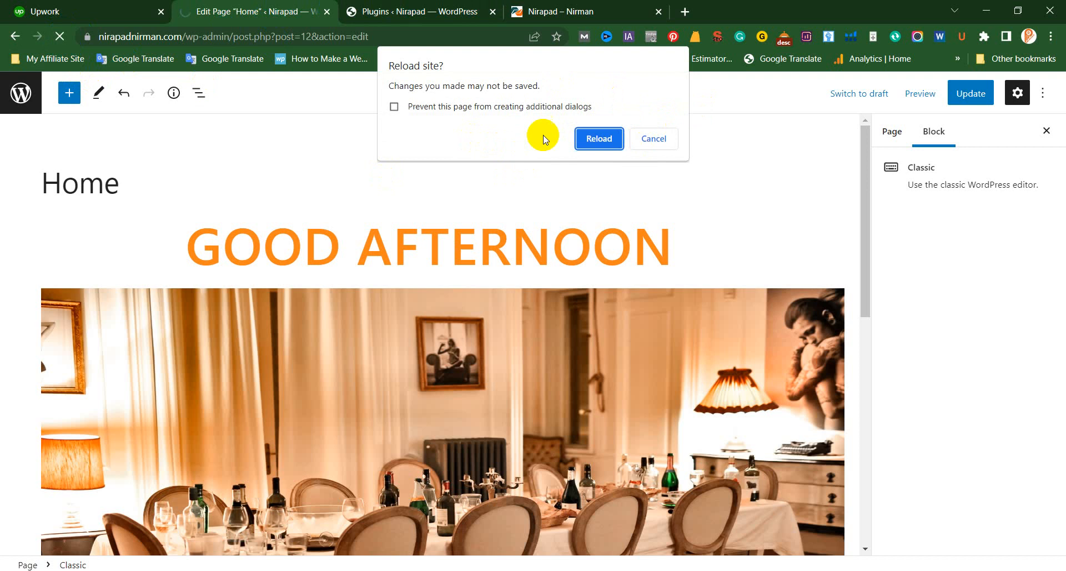
left_click(606, 140)
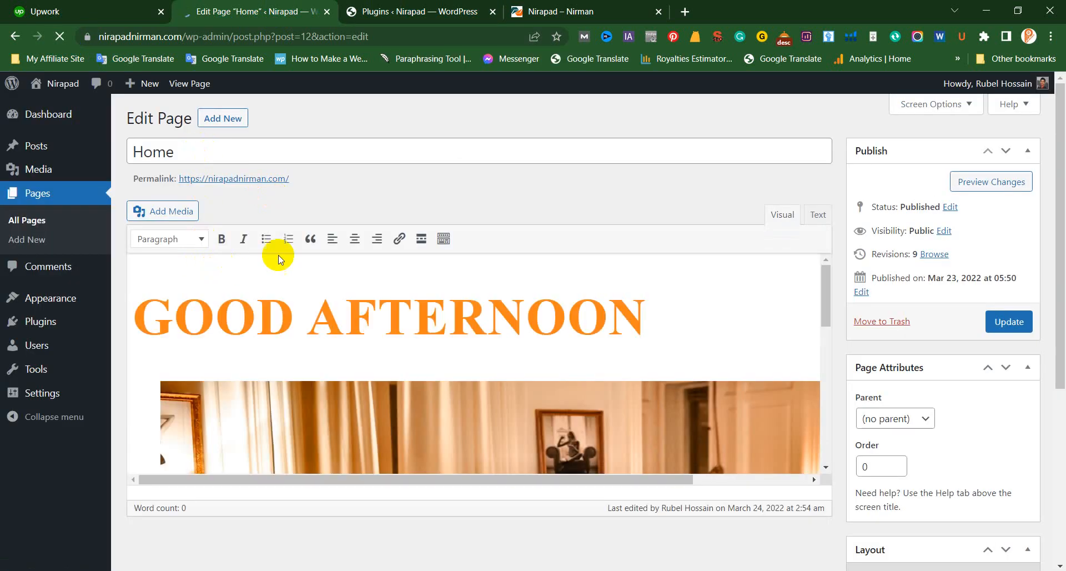
Step: Look over the Home page content in the classic editor and open the About page for editing from the pages list
scroll(431, 339, "down", 10)
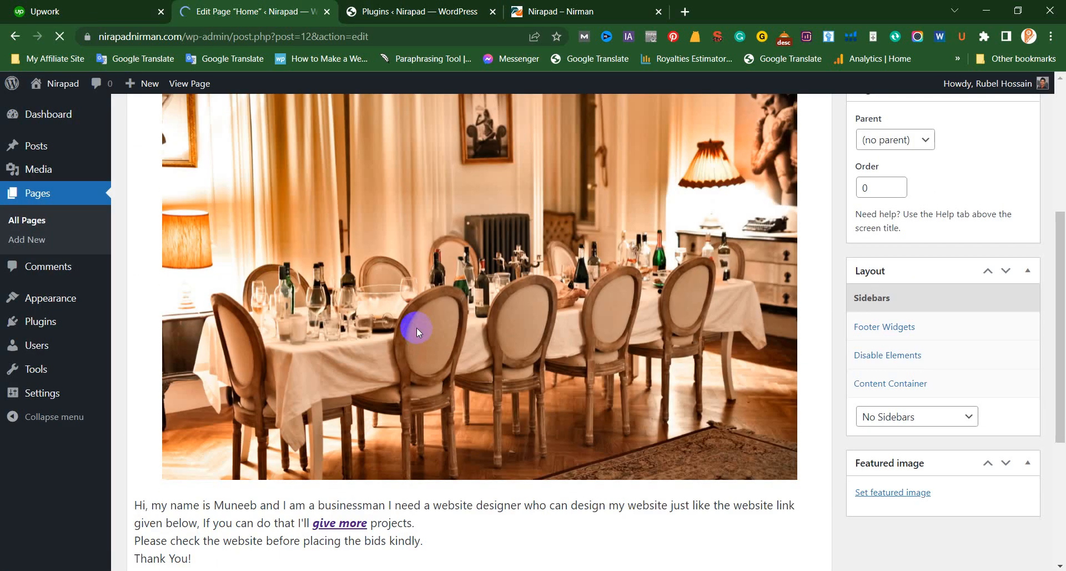
scroll(250, 389, "up", 10)
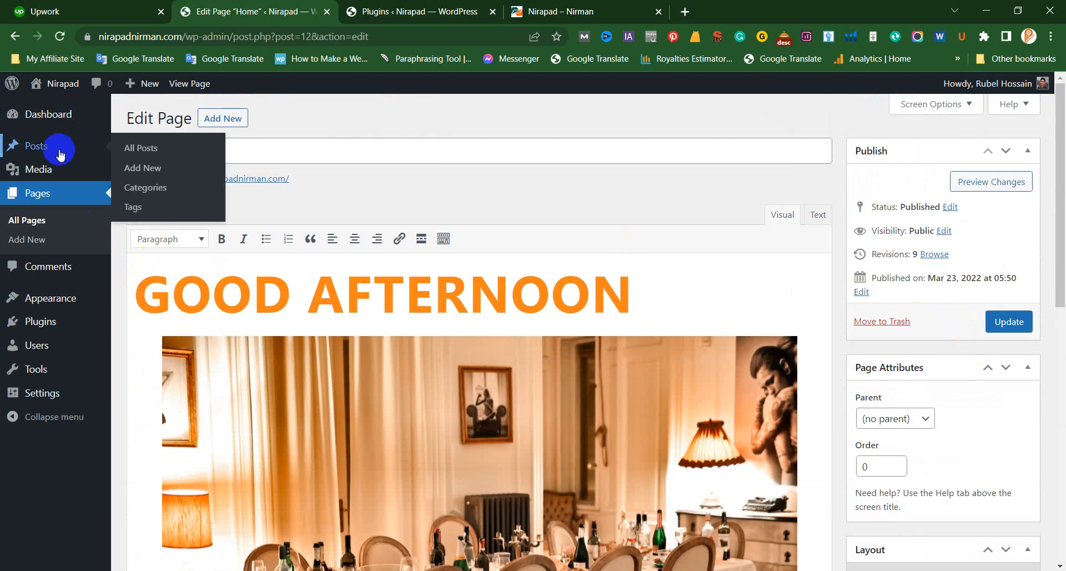
left_click(33, 219)
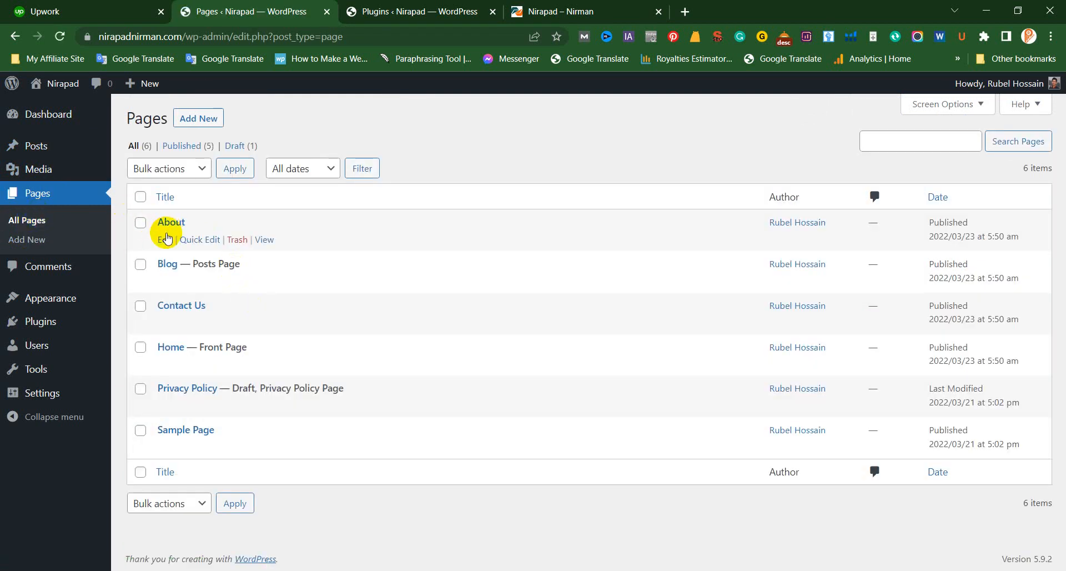
left_click(164, 239)
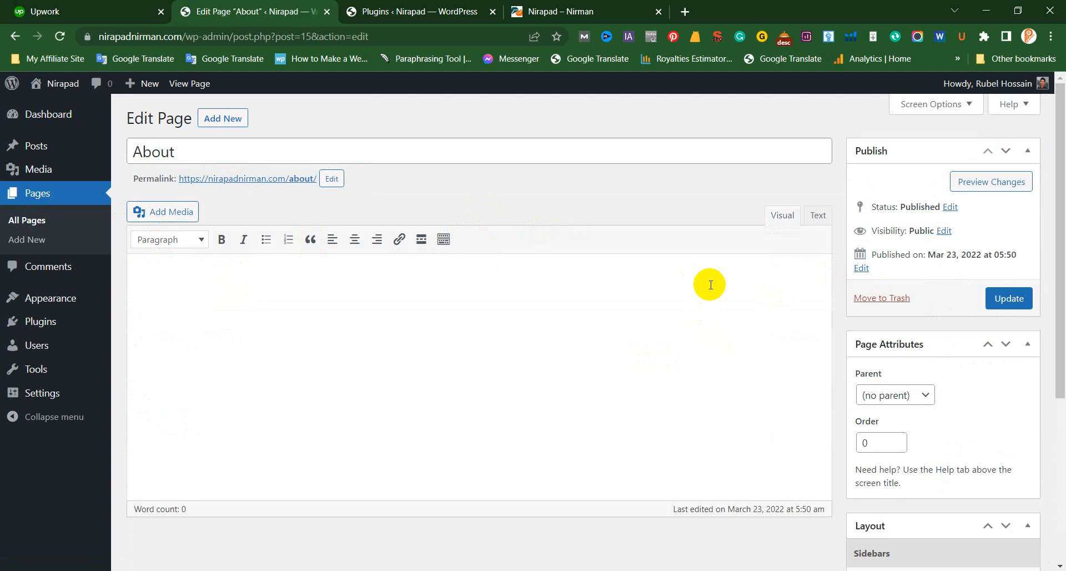
Step: Deactivate the Classic Editor plugin and delete it from the installed plugins
left_click(447, 6)
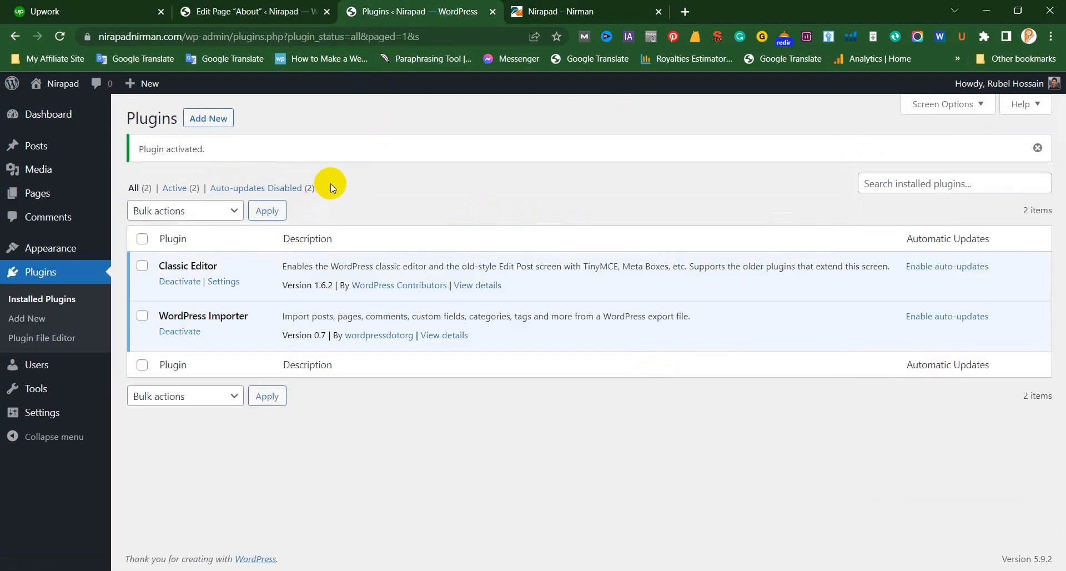
left_click(181, 283)
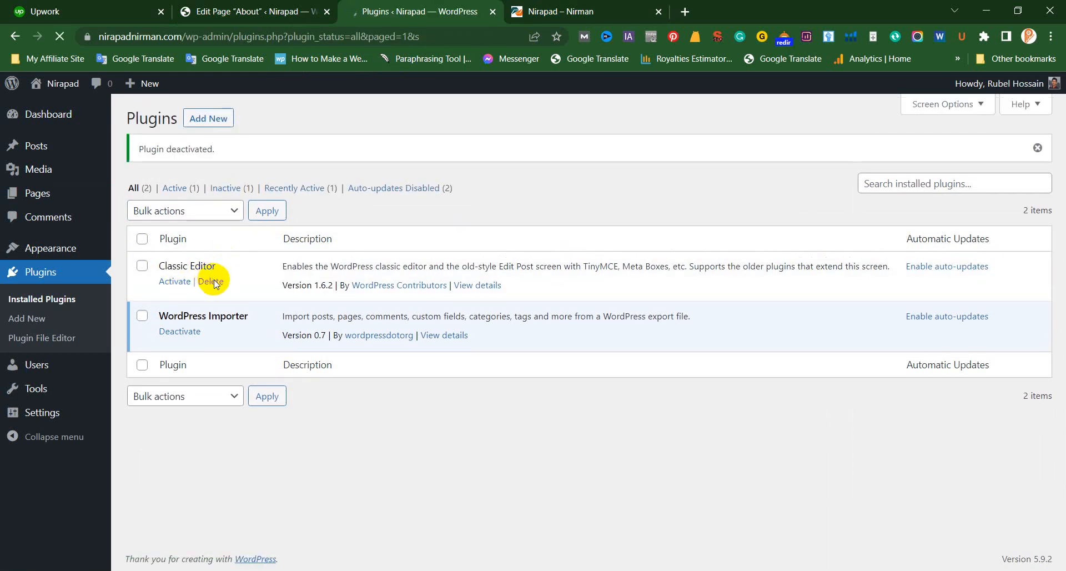
left_click(211, 282)
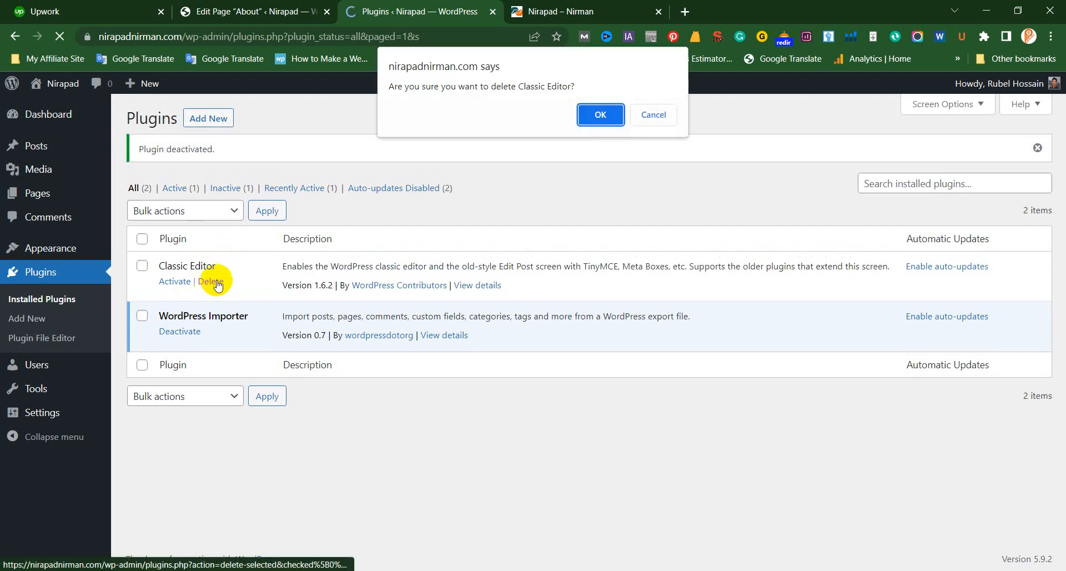
left_click(596, 113)
Step: Return to the list of all pages and open the Home page for editing in the block editor
left_click(255, 7)
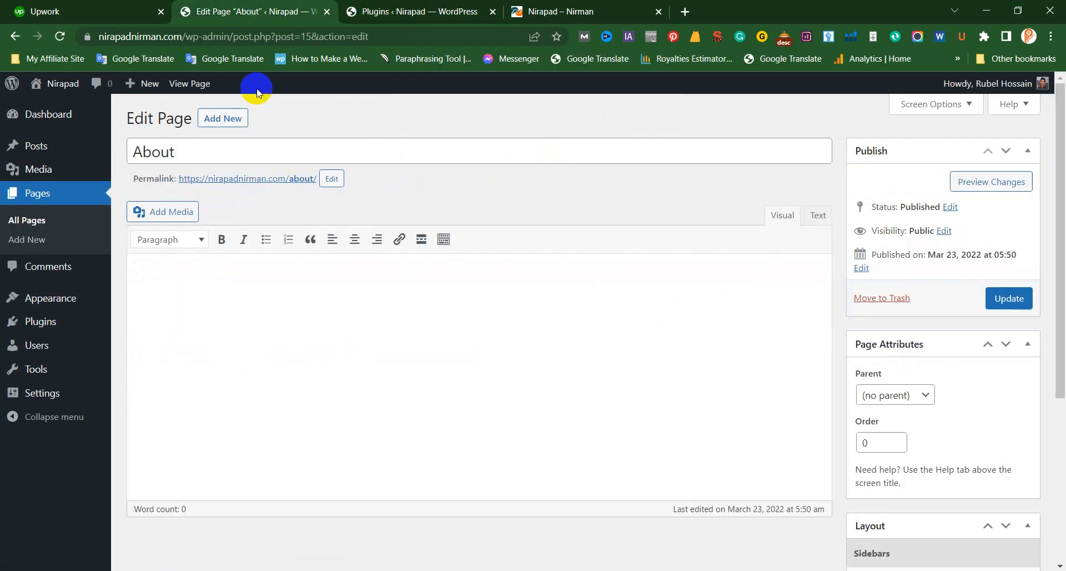
left_click(279, 34)
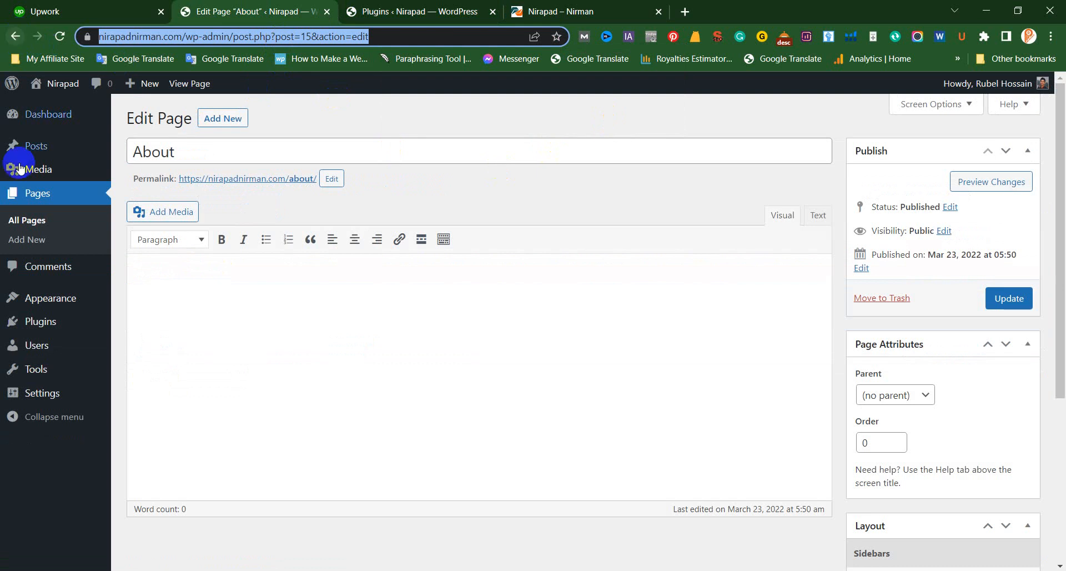
left_click(37, 222)
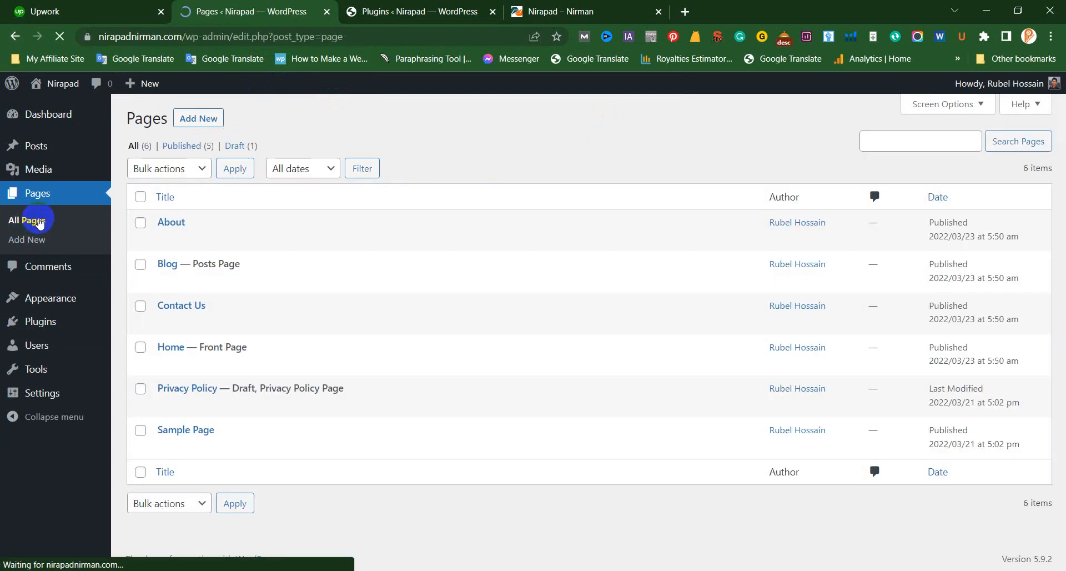
mouse_move(165, 364)
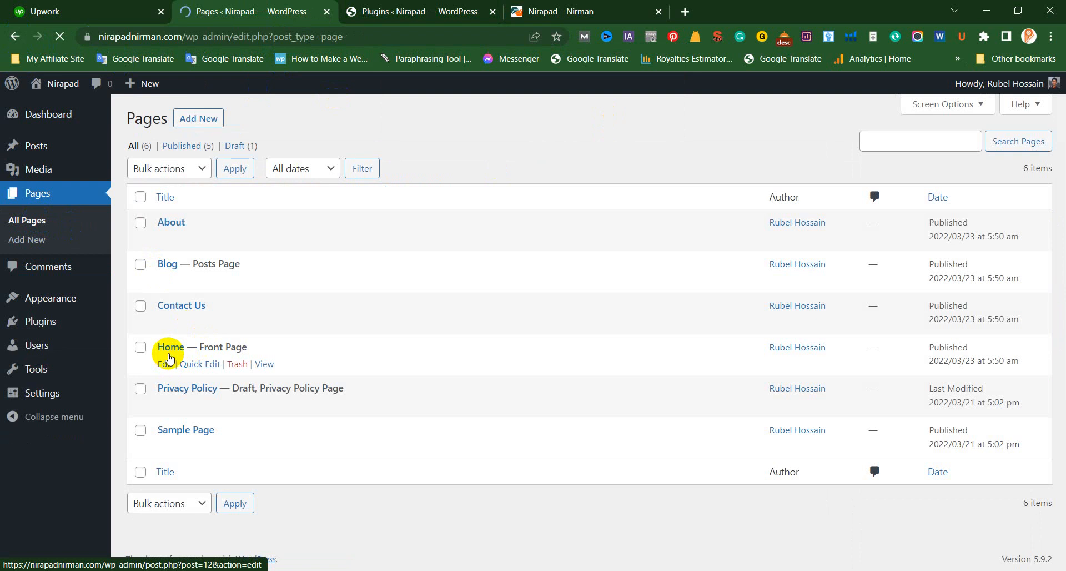
left_click(171, 349)
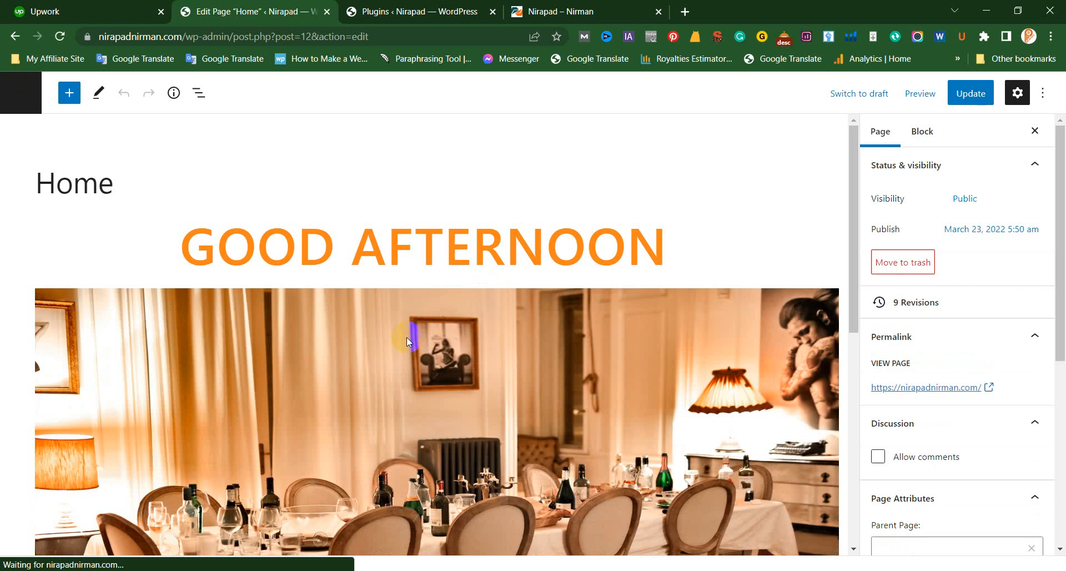
Step: Insert a Classic block from the full block library below the quote at the end of the Home page
scroll(427, 311, "down", 2)
scroll(428, 313, "down", 3)
scroll(427, 313, "up", 4)
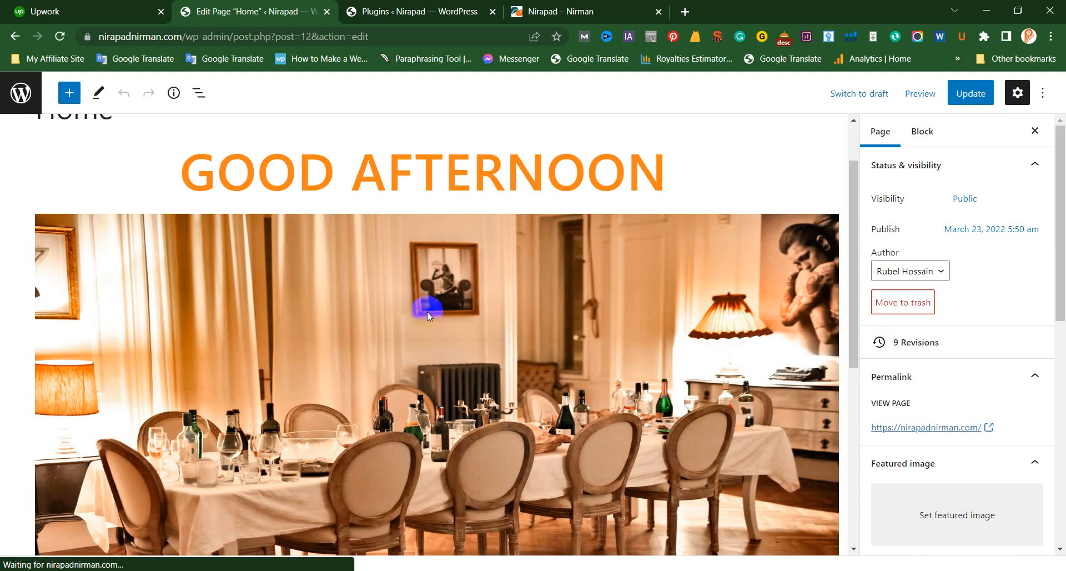
scroll(426, 313, "down", 5)
scroll(426, 311, "down", 2)
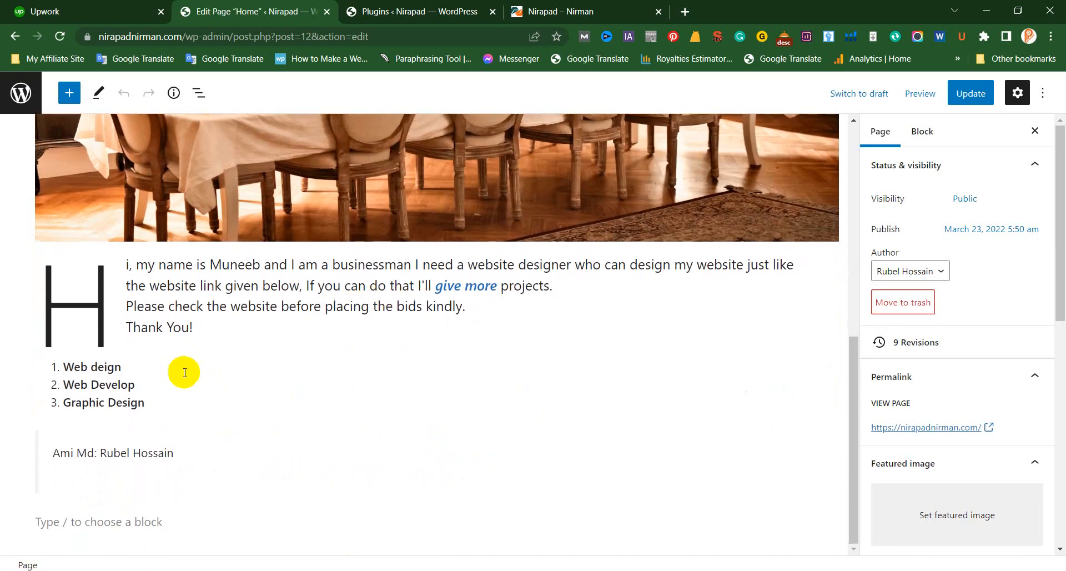
left_click(130, 519)
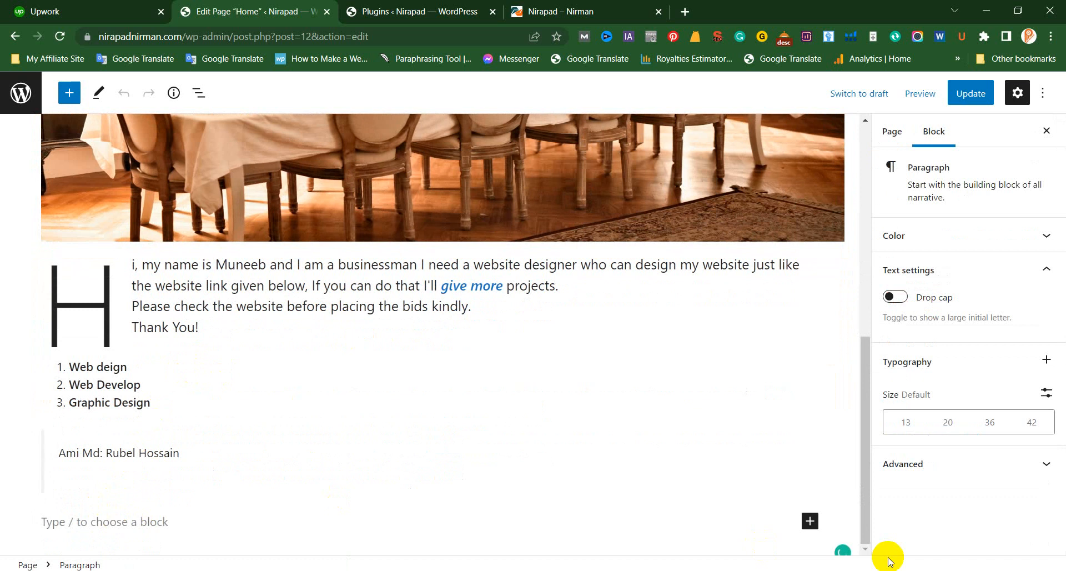
left_click(812, 521)
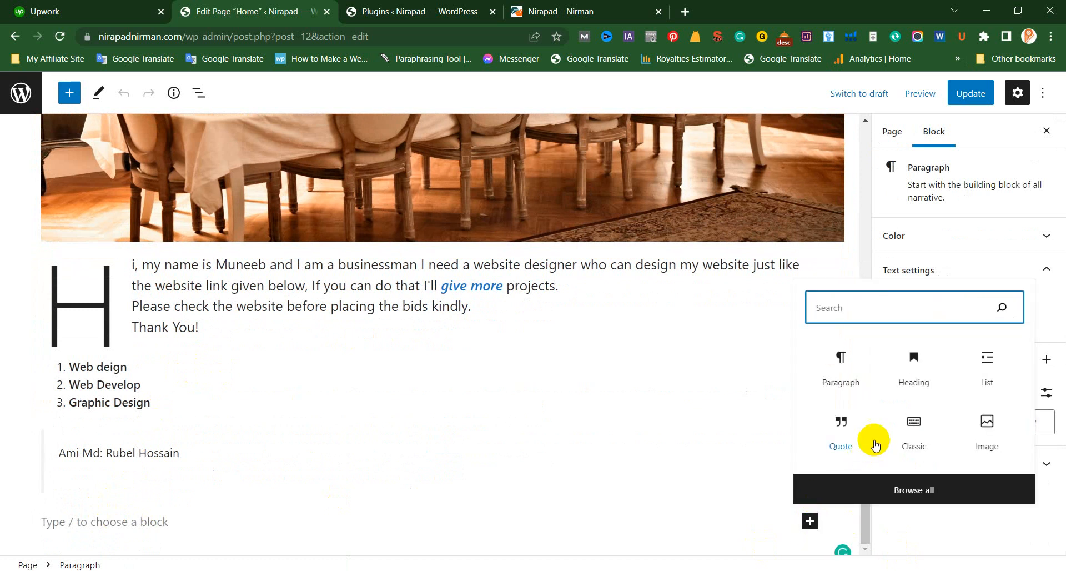
left_click(920, 491)
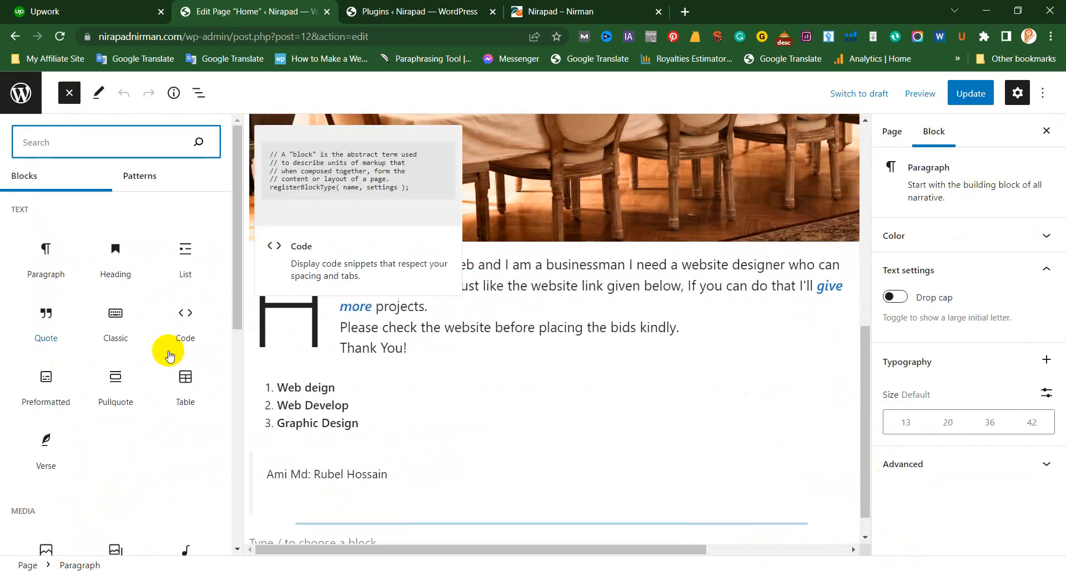
left_click(123, 335)
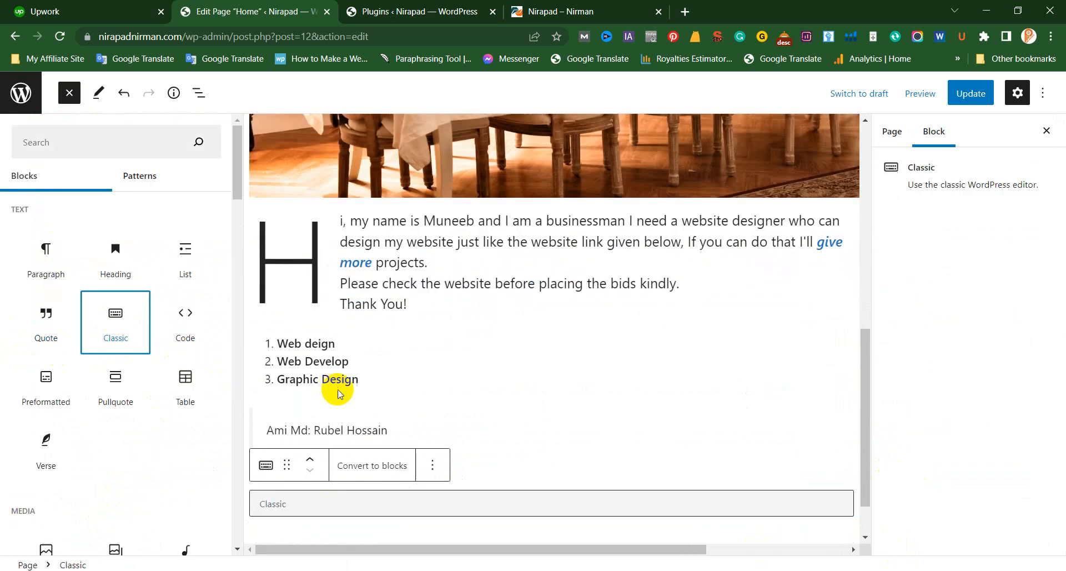
Step: Place the cursor in the new Classic block and expand its formatting controls to two rows
left_click(318, 465)
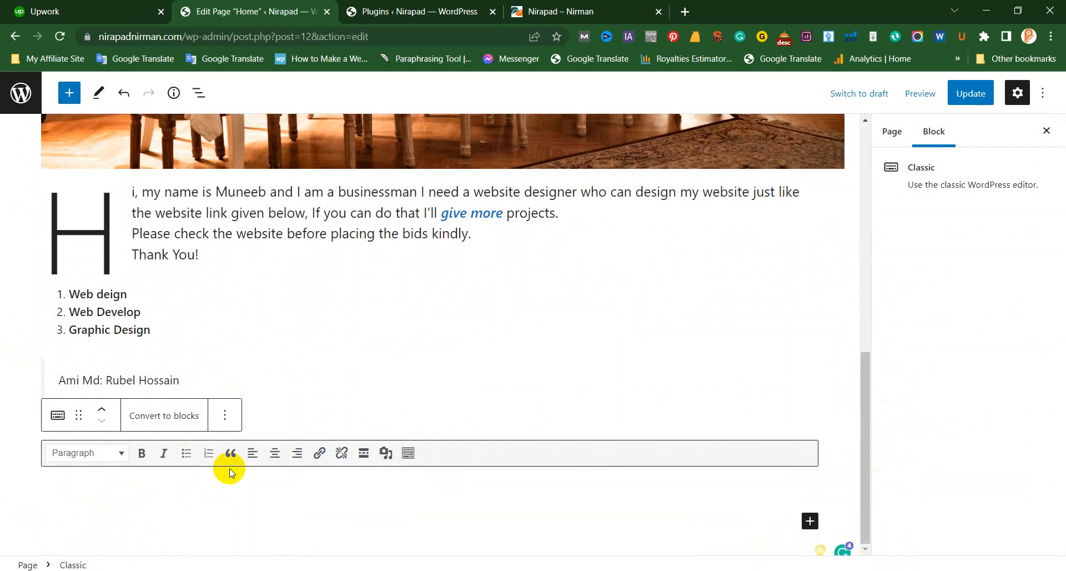
left_click(414, 454)
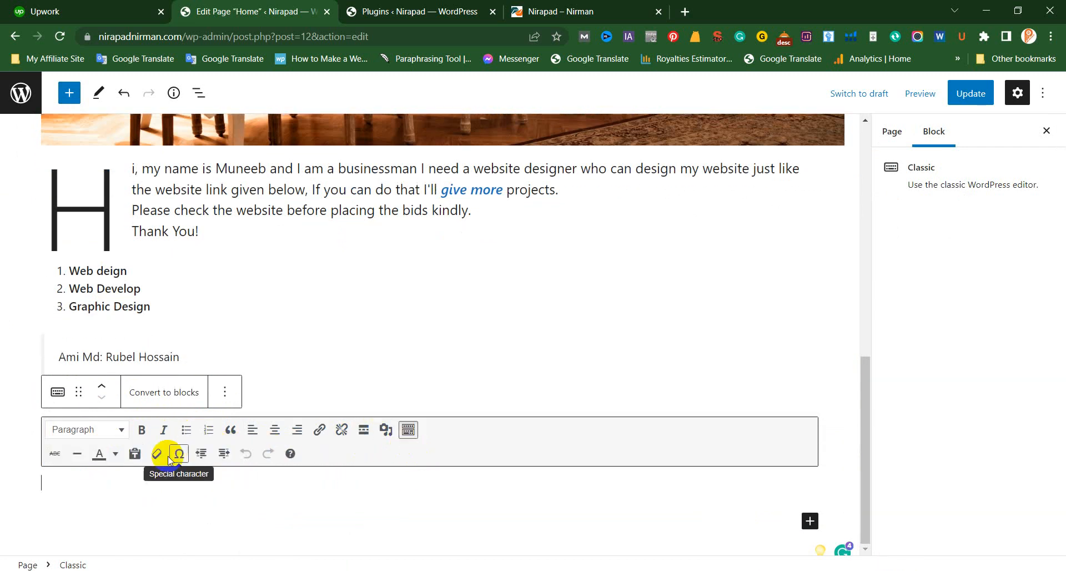
left_click(408, 432)
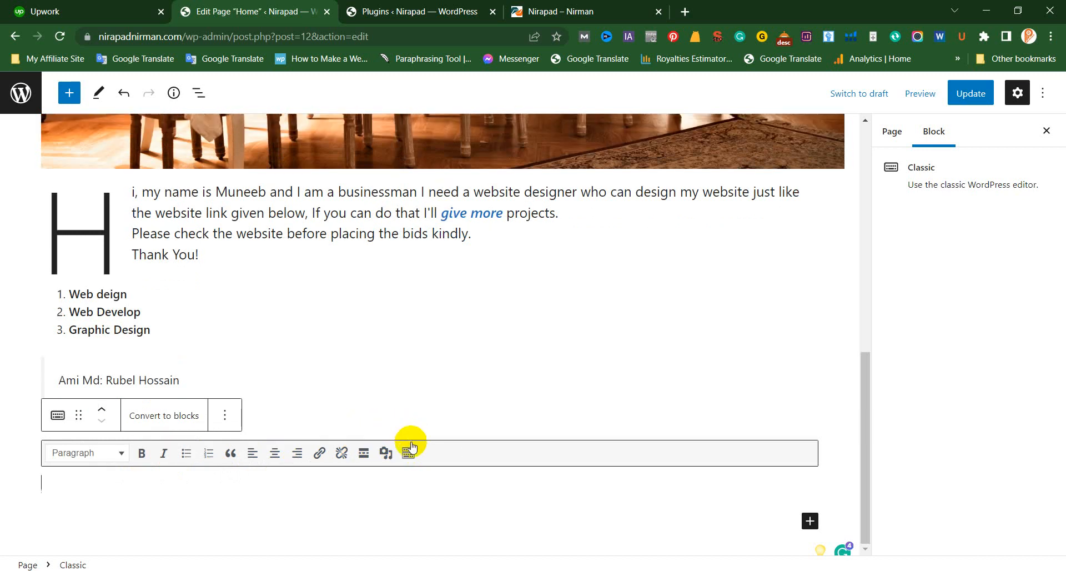
left_click(408, 452)
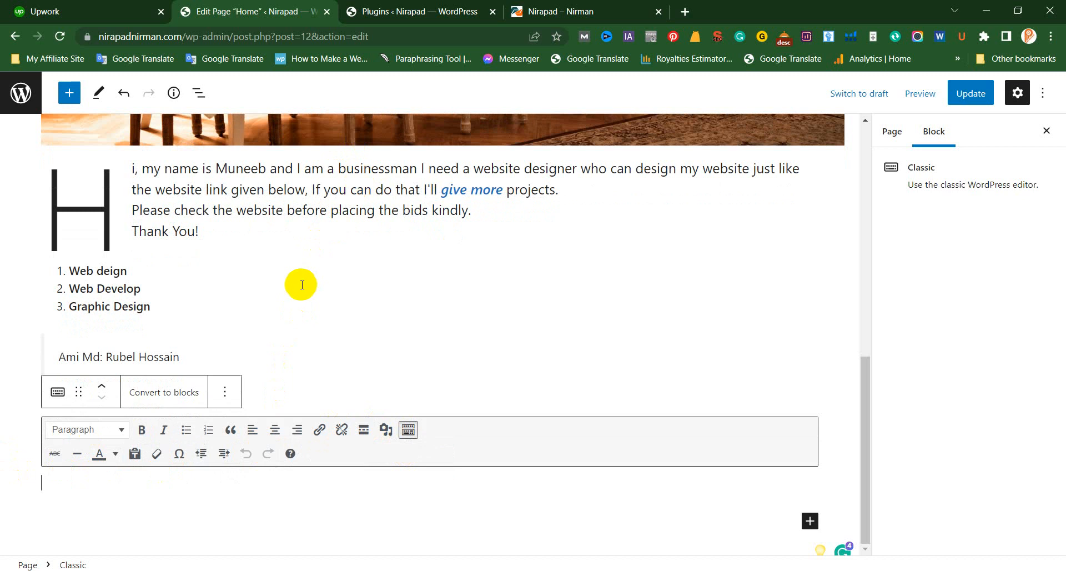
Step: Copy the sentence "Please check the website before placing the bids kindly." from the paragraph and paste it into the Classic block
left_click(288, 199)
left_click(287, 200)
left_click(287, 200)
triple_click(225, 255)
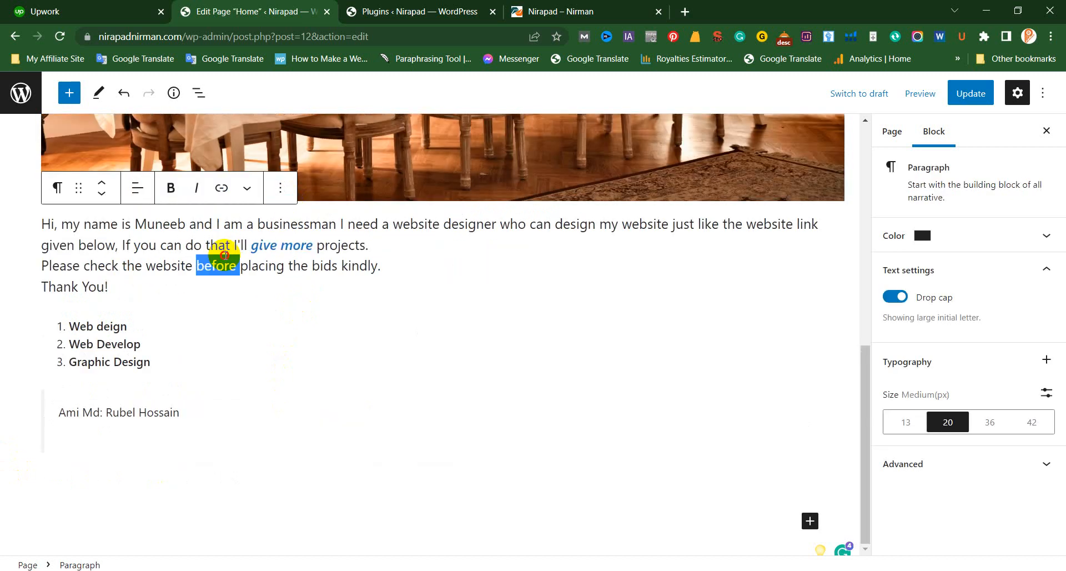
right_click(169, 261)
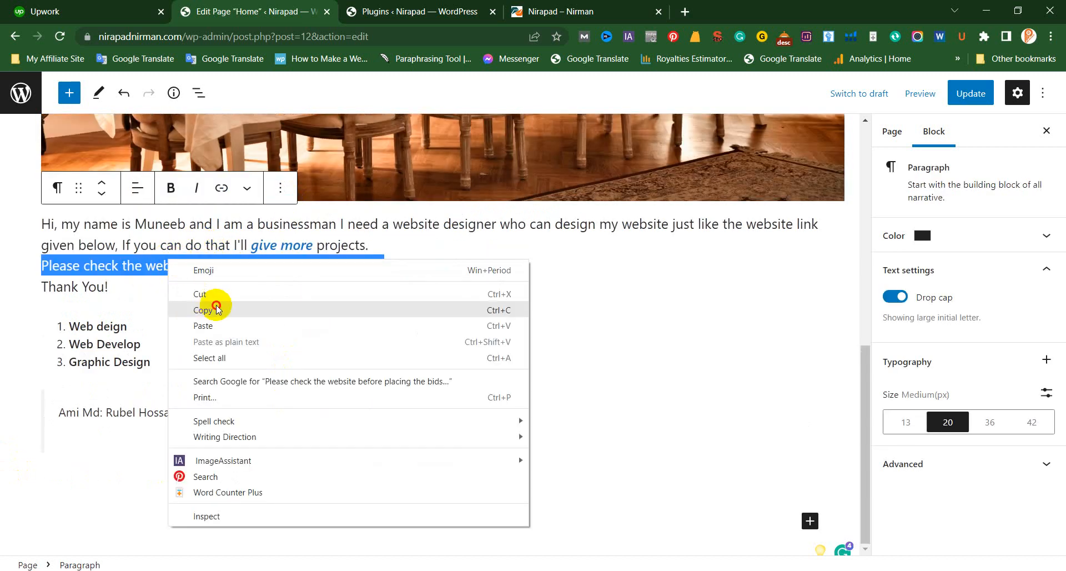
left_click(217, 304)
left_click(176, 475)
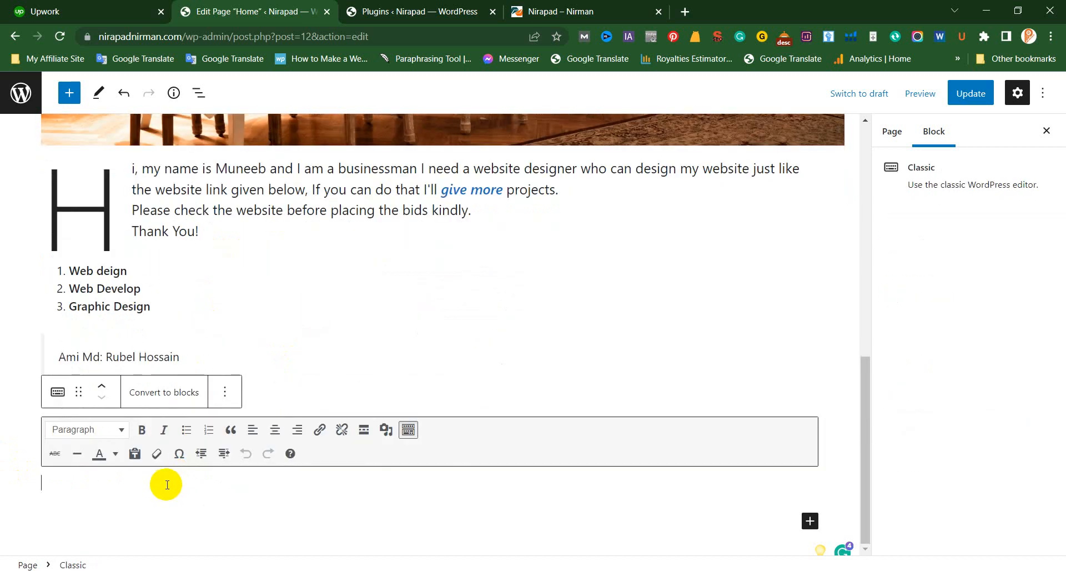
right_click(134, 489)
left_click(175, 345)
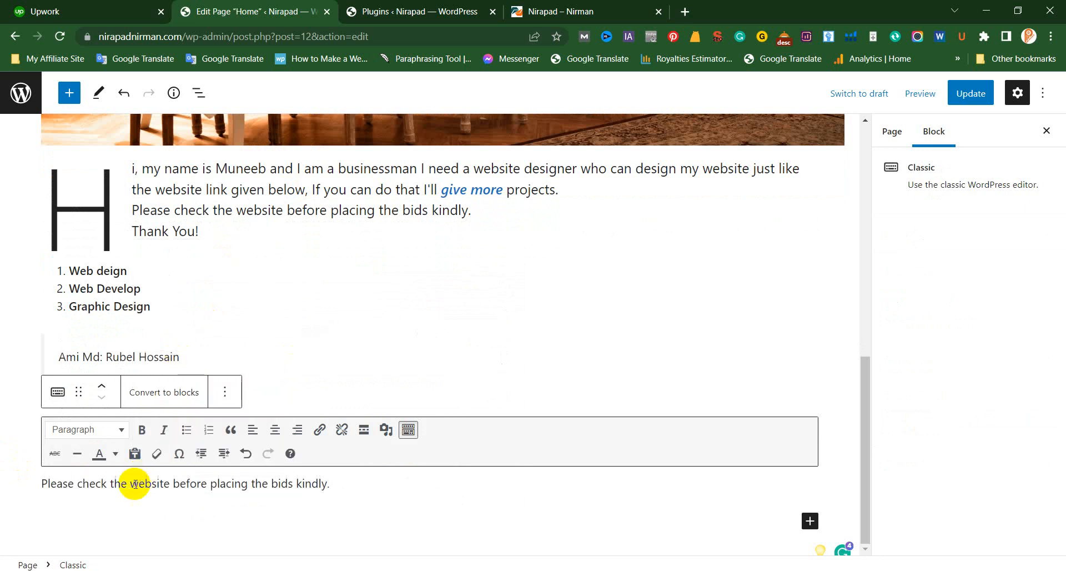
Step: Make the words "the website" in the pasted sentence bold and italic
left_click_drag(111, 484, 170, 484)
left_click(143, 430)
left_click(164, 430)
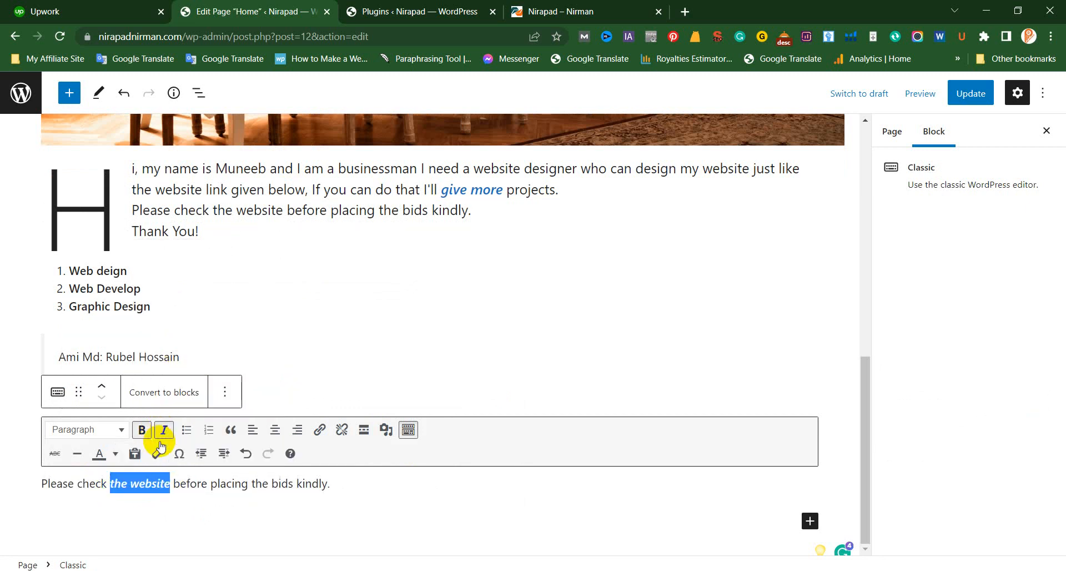
Step: Try the Heading 3 format on the pasted sentence and set it back to Paragraph
left_click(100, 437)
left_click(138, 300)
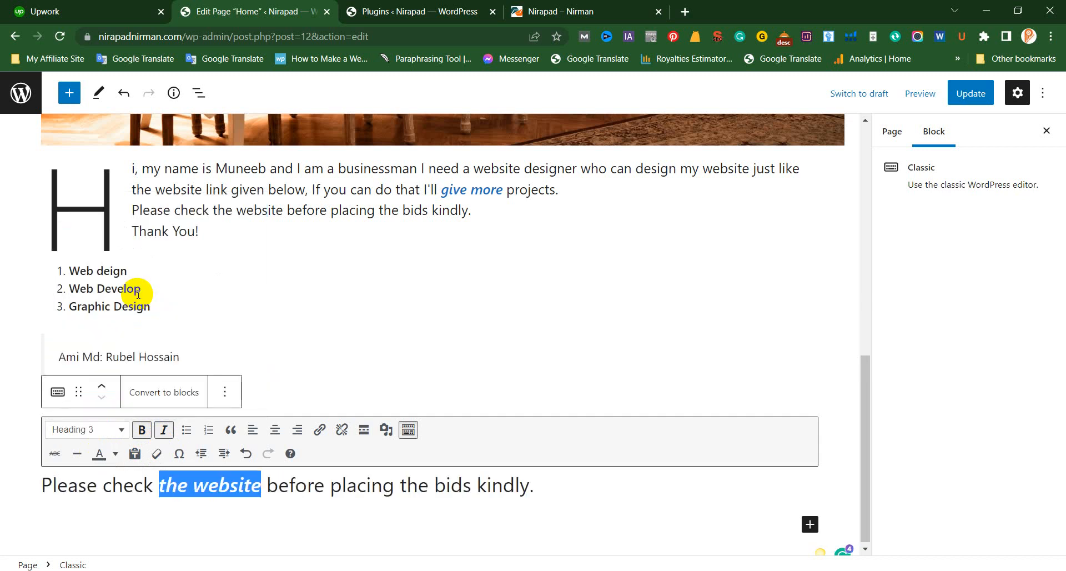
left_click(92, 431)
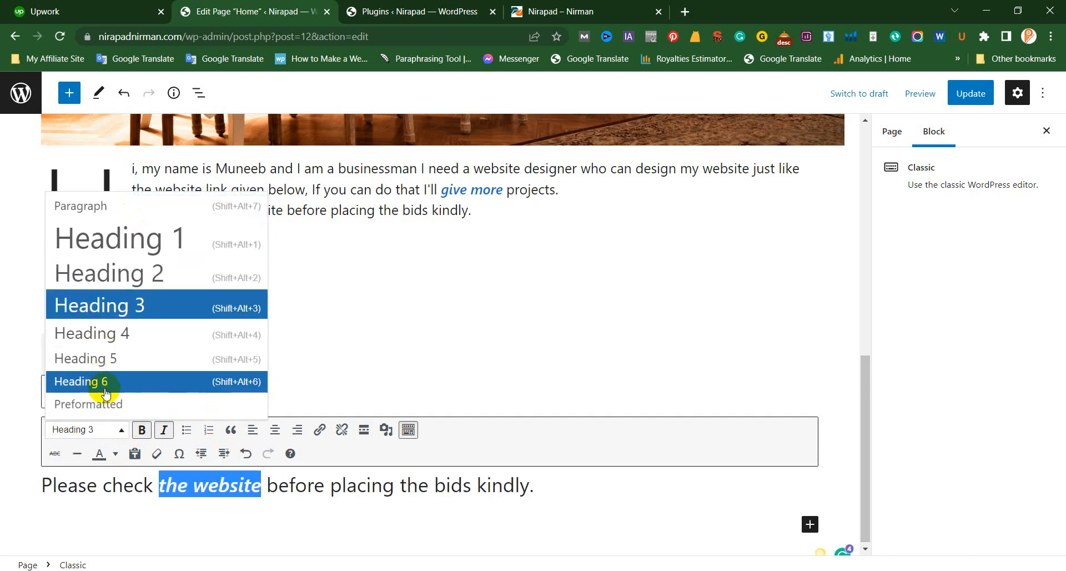
left_click(161, 207)
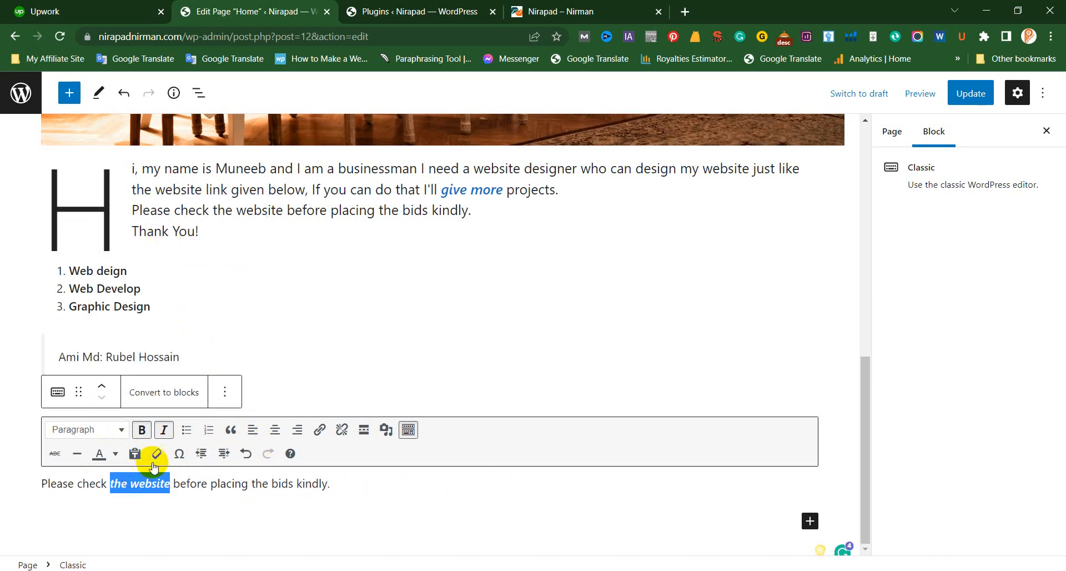
Step: Turn the pasted sentence into a bulleted list item, and switch blockquote formatting on and off again
left_click(186, 431)
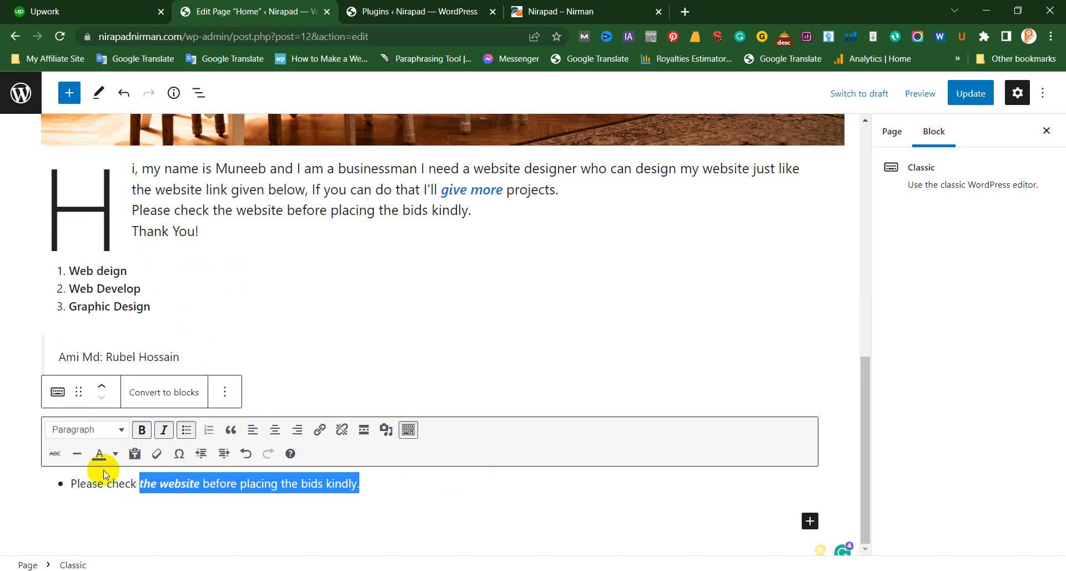
left_click(233, 430)
left_click(233, 431)
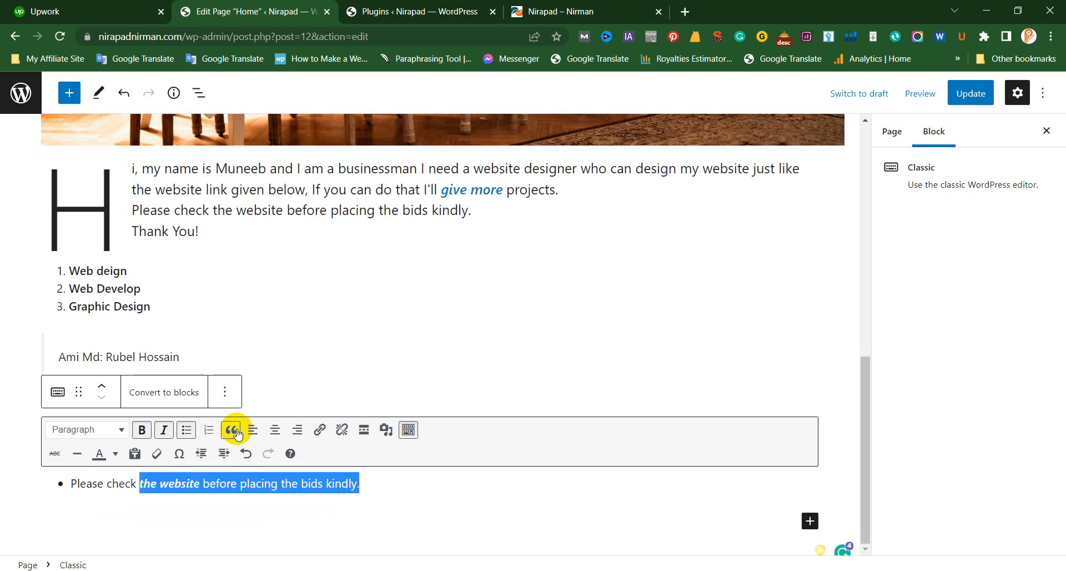
Step: Try center and right alignment on the bulleted sentence and finish with it aligned left
left_click(275, 430)
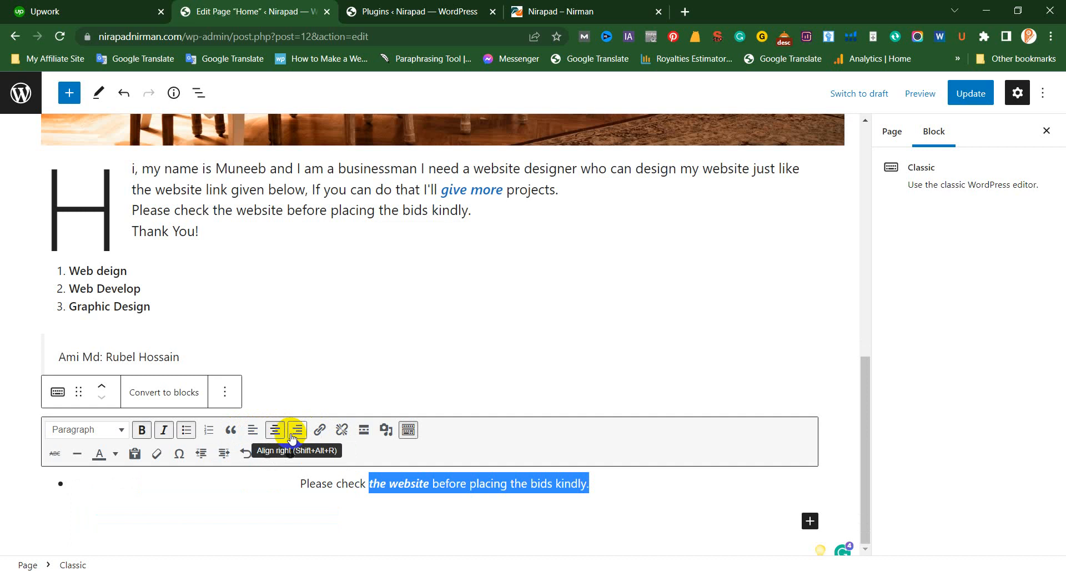
left_click(293, 435)
left_click(274, 431)
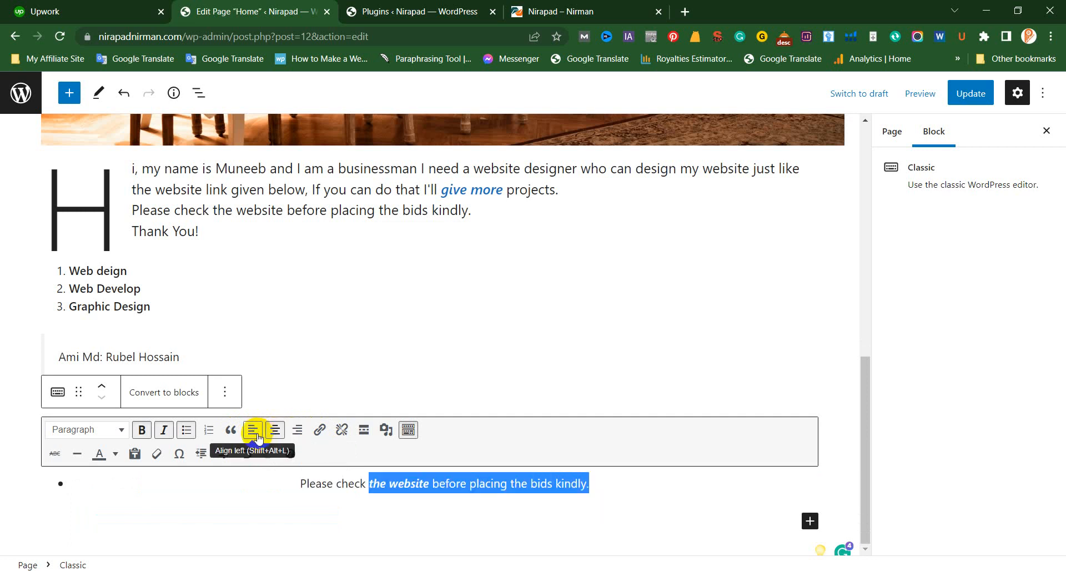
left_click(255, 432)
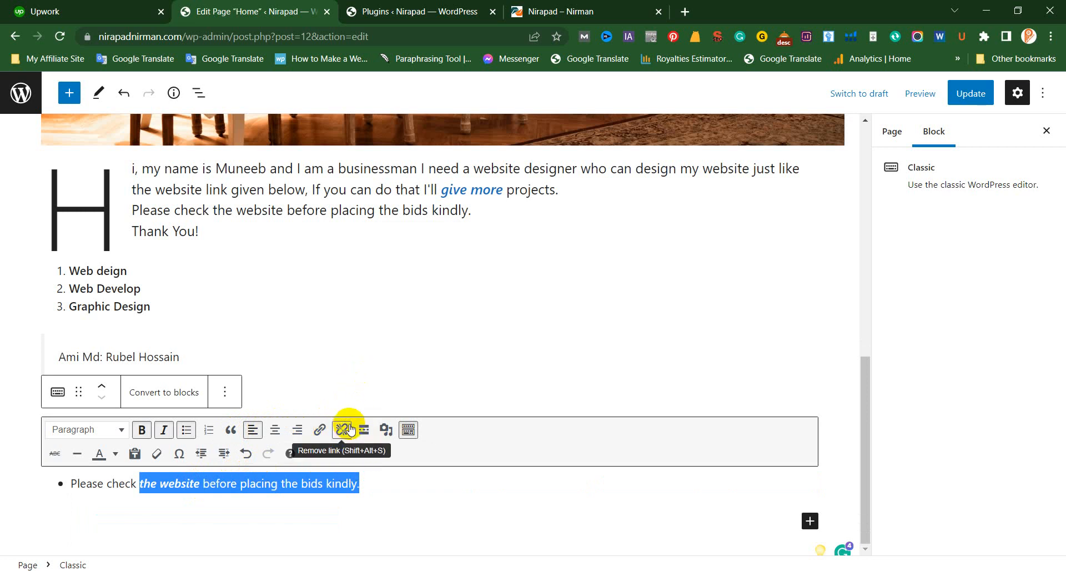
Step: Color the words "the website" in the bulleted sentence orange
left_click(142, 478)
left_click_drag(141, 478, 200, 483)
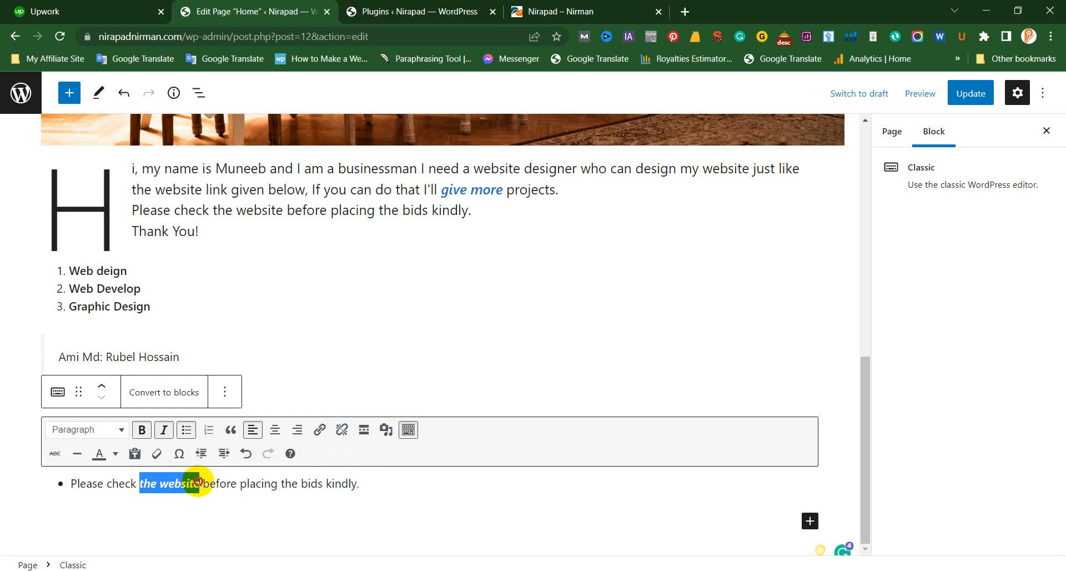
left_click(116, 455)
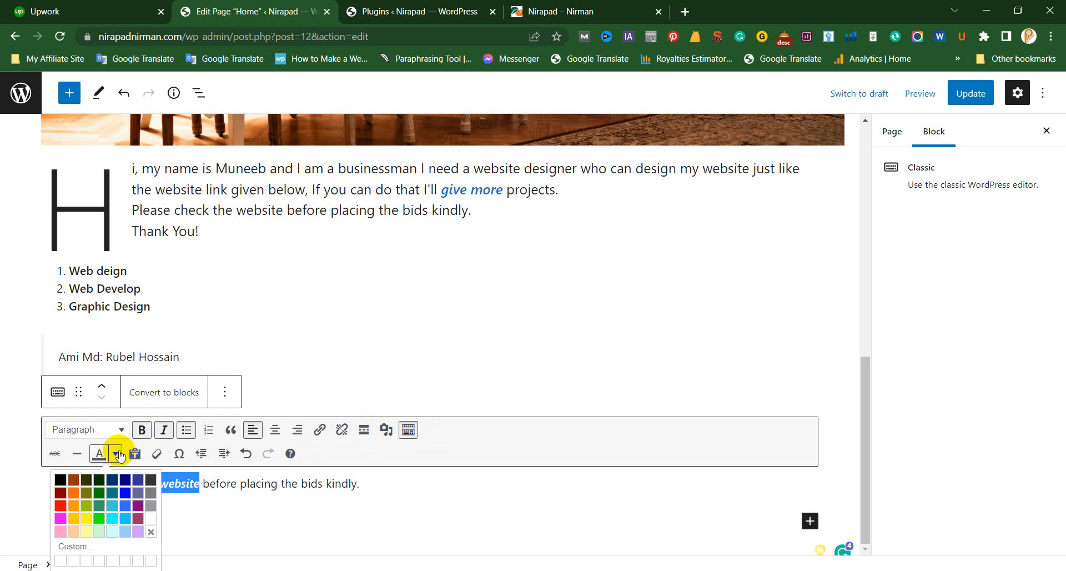
left_click(75, 491)
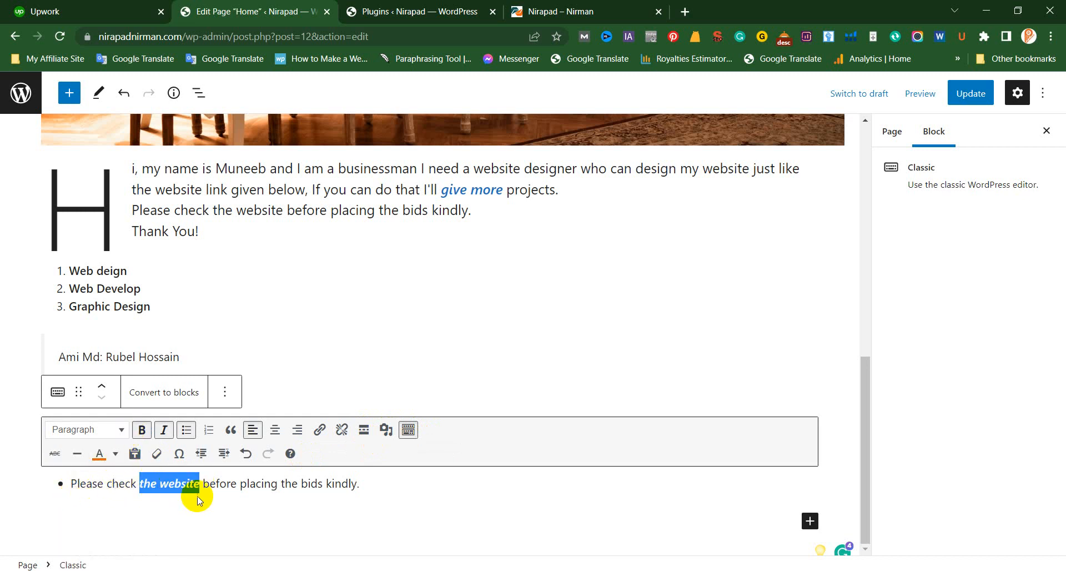
left_click(300, 397)
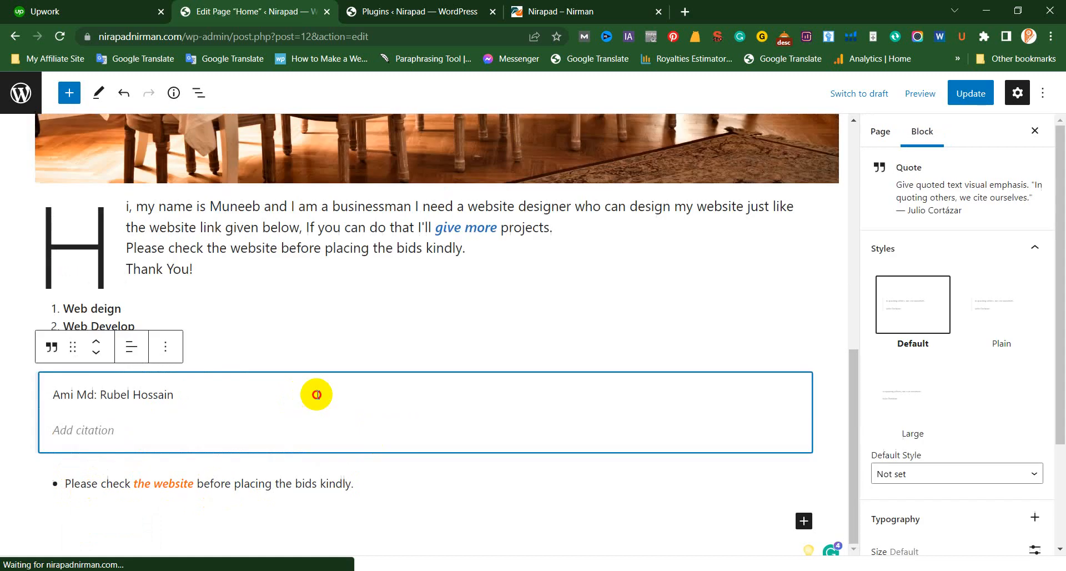
Step: Remove the Classic block holding the bulleted sentence from the page and undo the removal
left_click(176, 480)
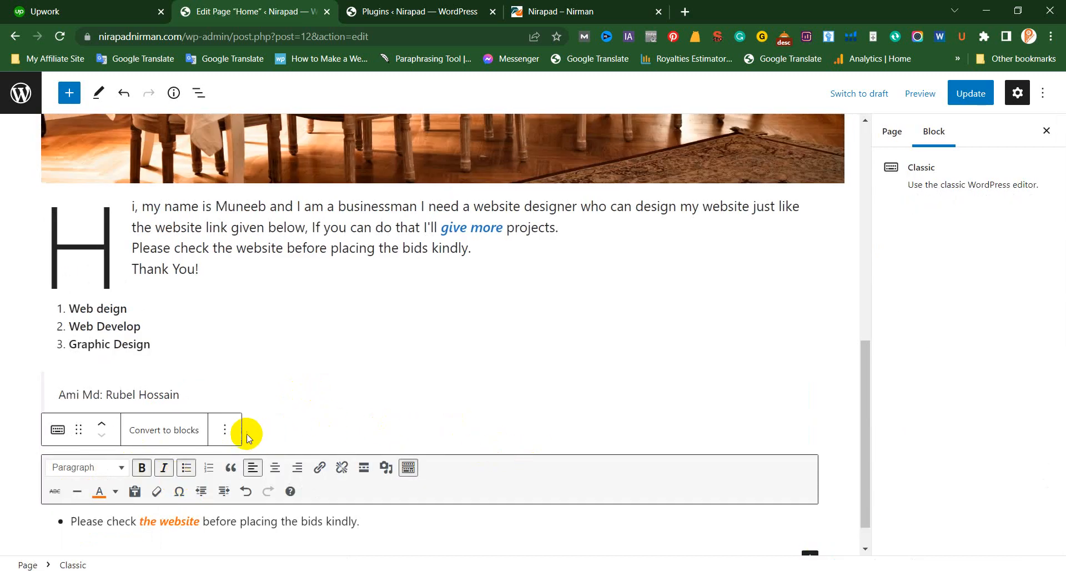
left_click(225, 429)
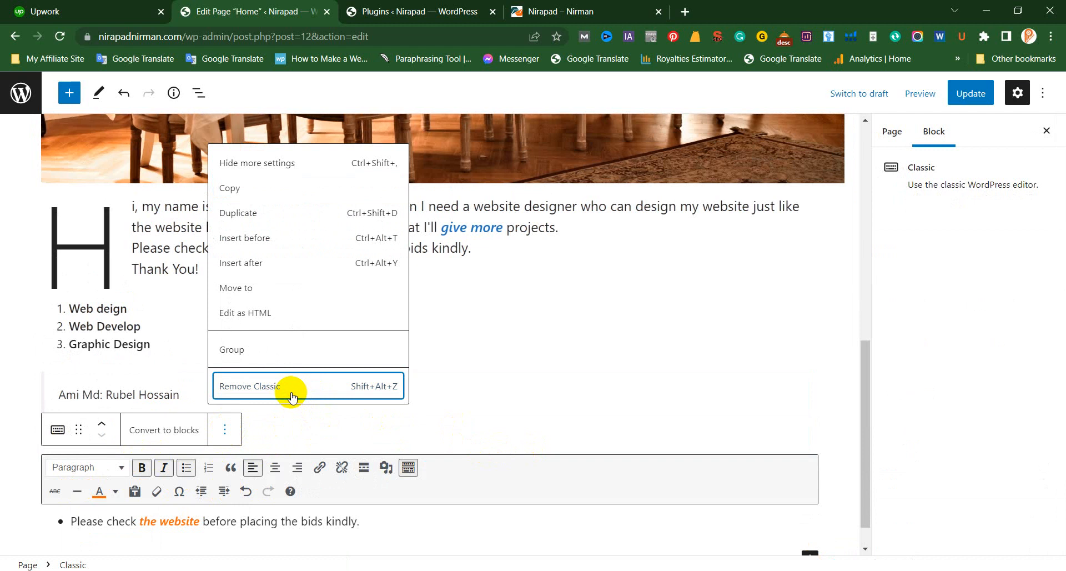
left_click(292, 396)
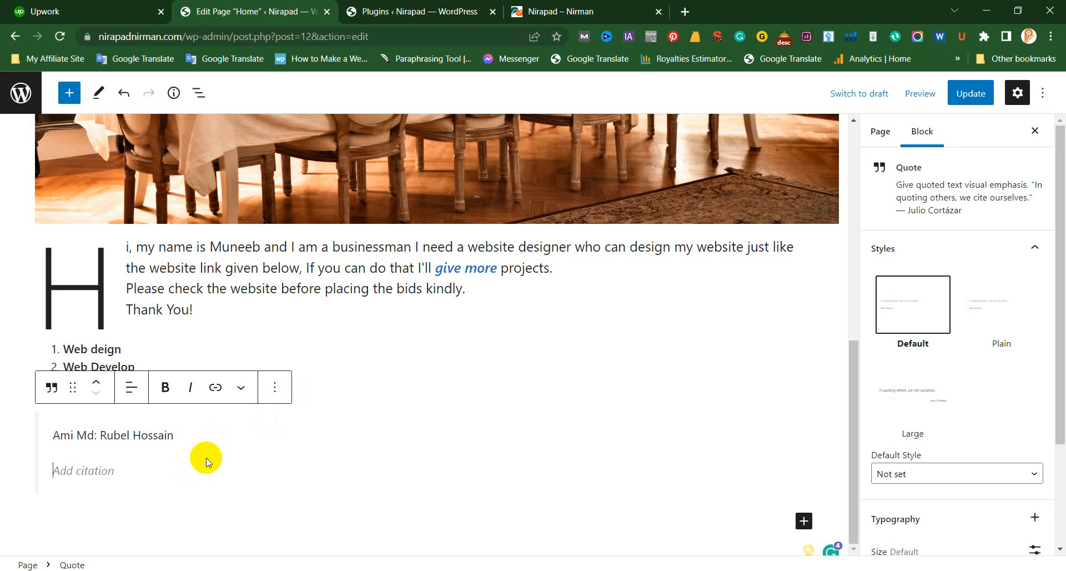
key("ctrl+z")
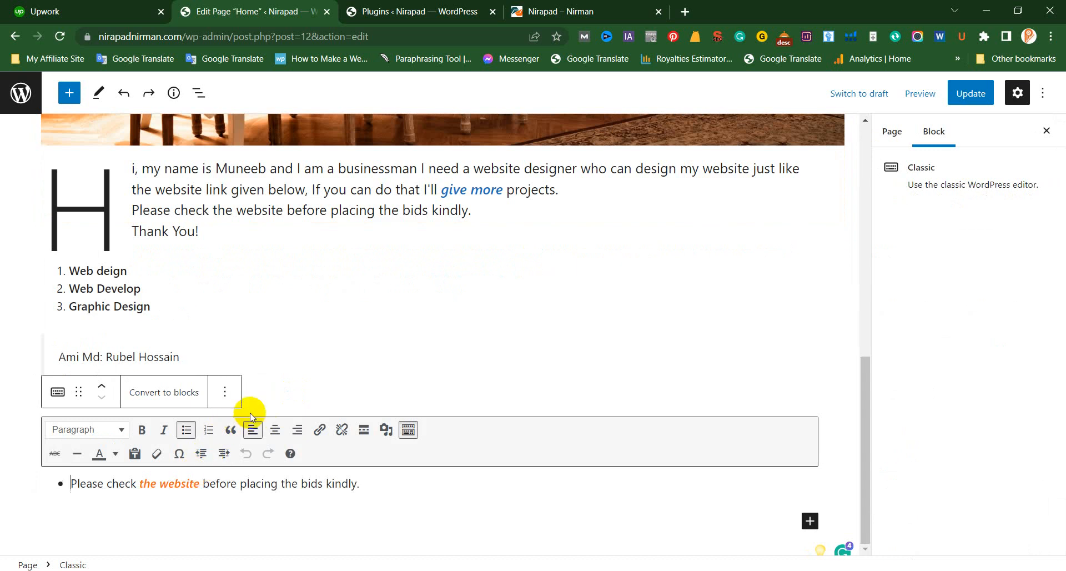
Step: Update the Home page to save the edited Classic block
left_click(311, 388)
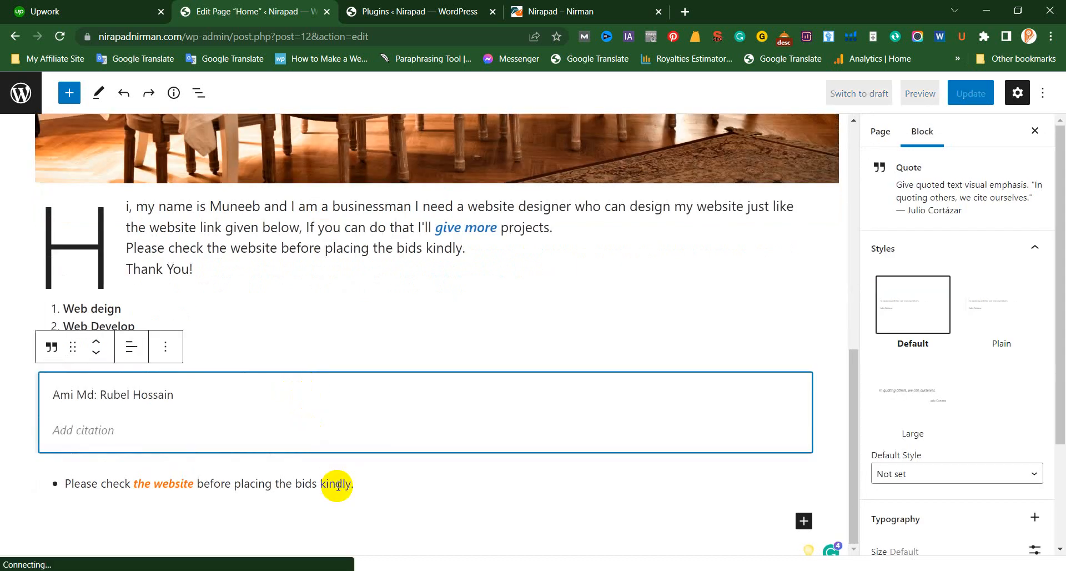
left_click(296, 514)
left_click(301, 483)
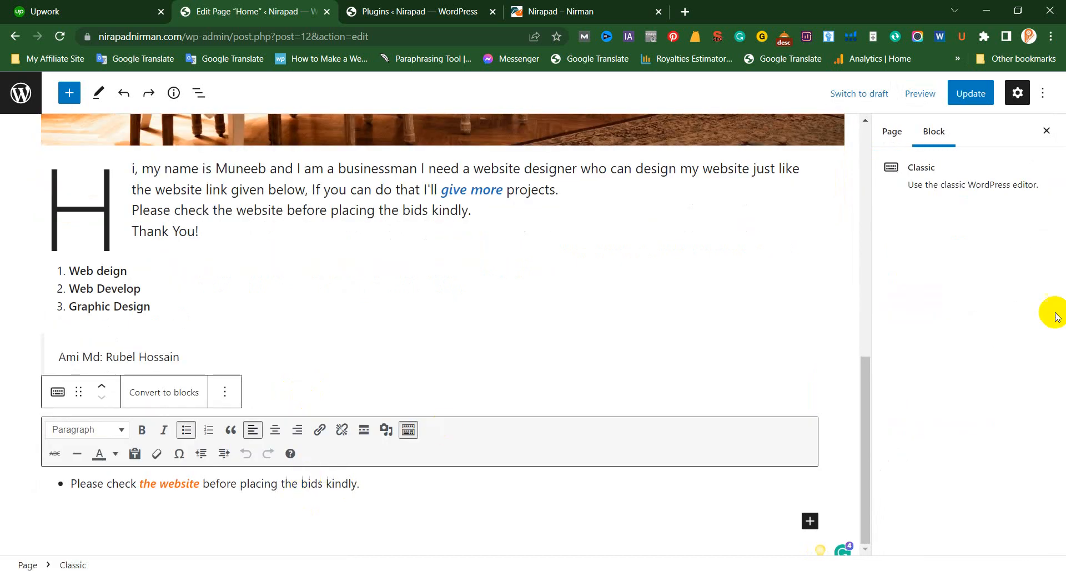
left_click(977, 94)
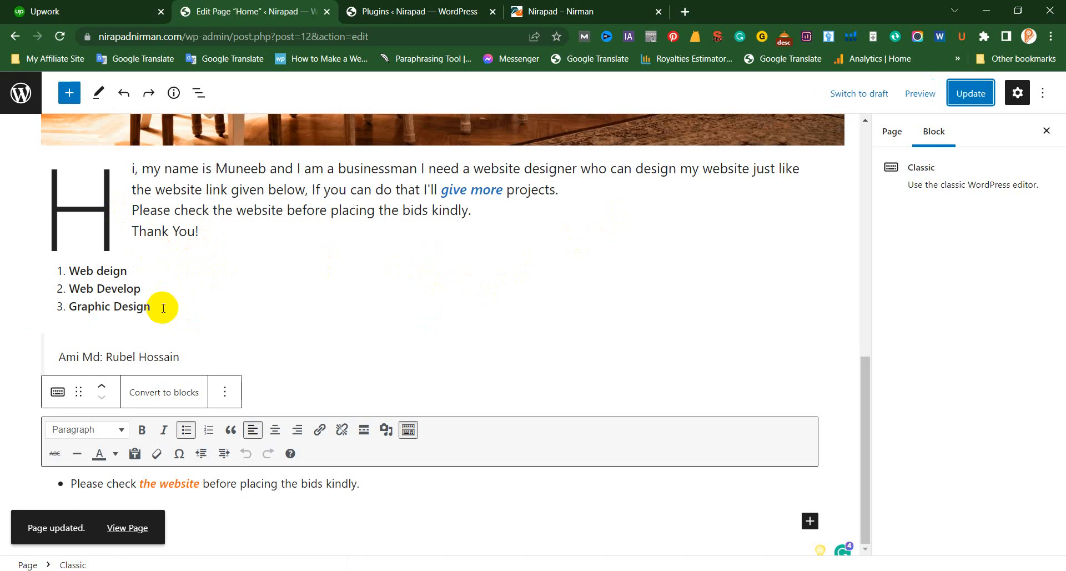
left_click(206, 229)
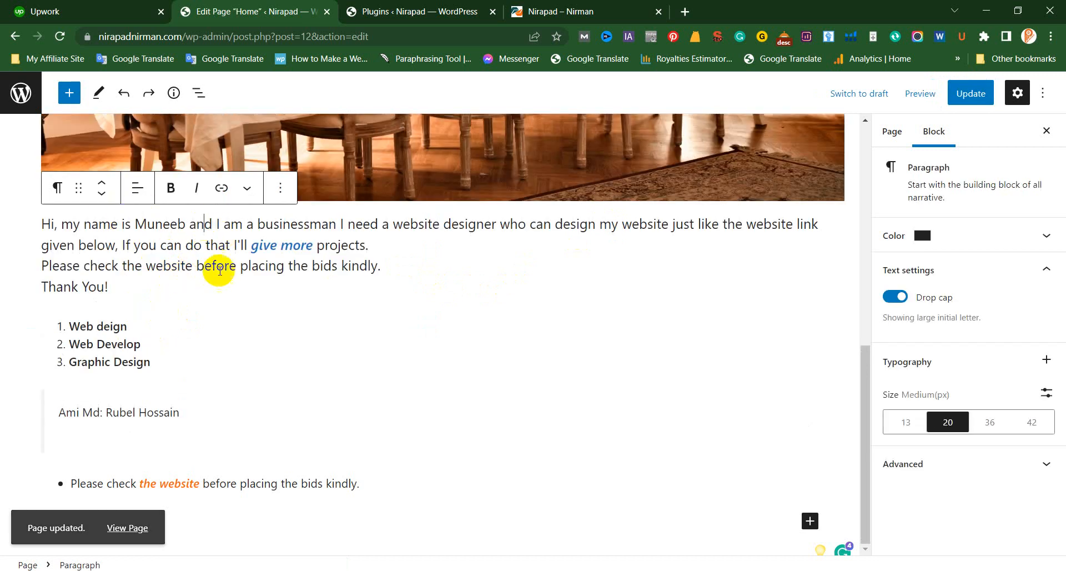
left_click(158, 342)
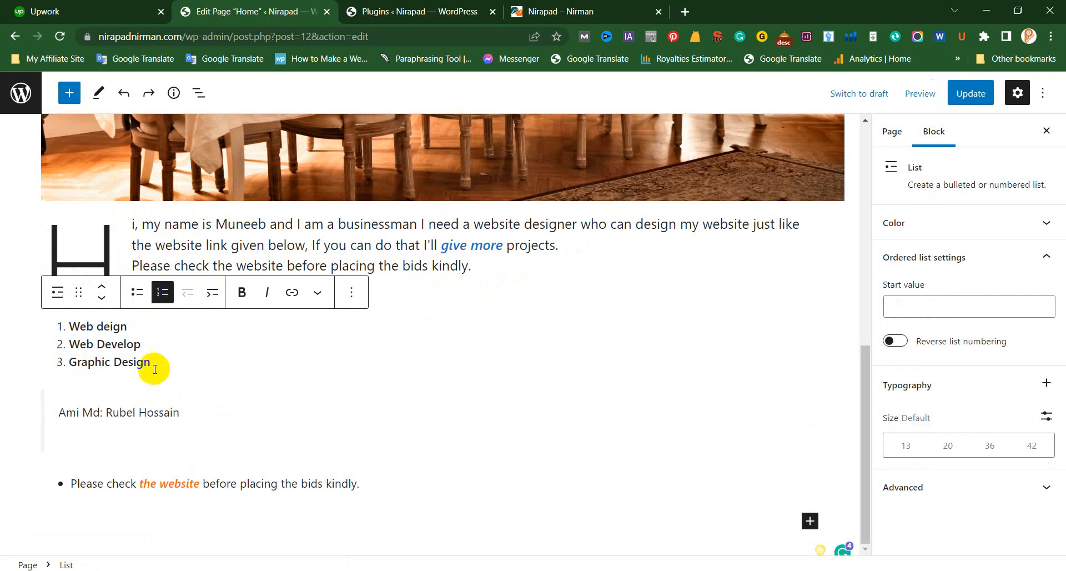
left_click(173, 421)
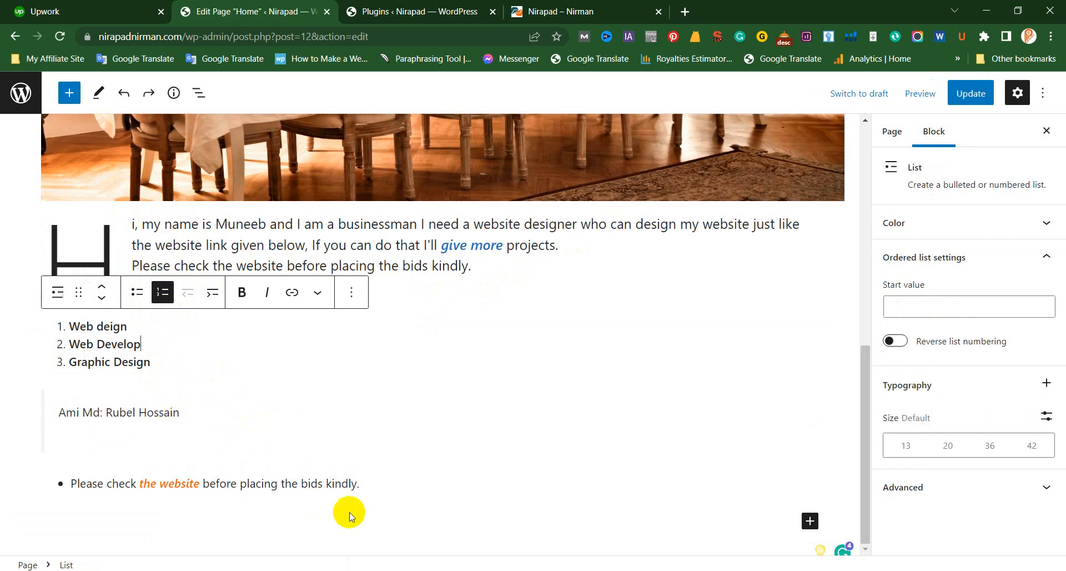
Step: Browse all available blocks and insert a Code block below the bulleted sentence
left_click(813, 542)
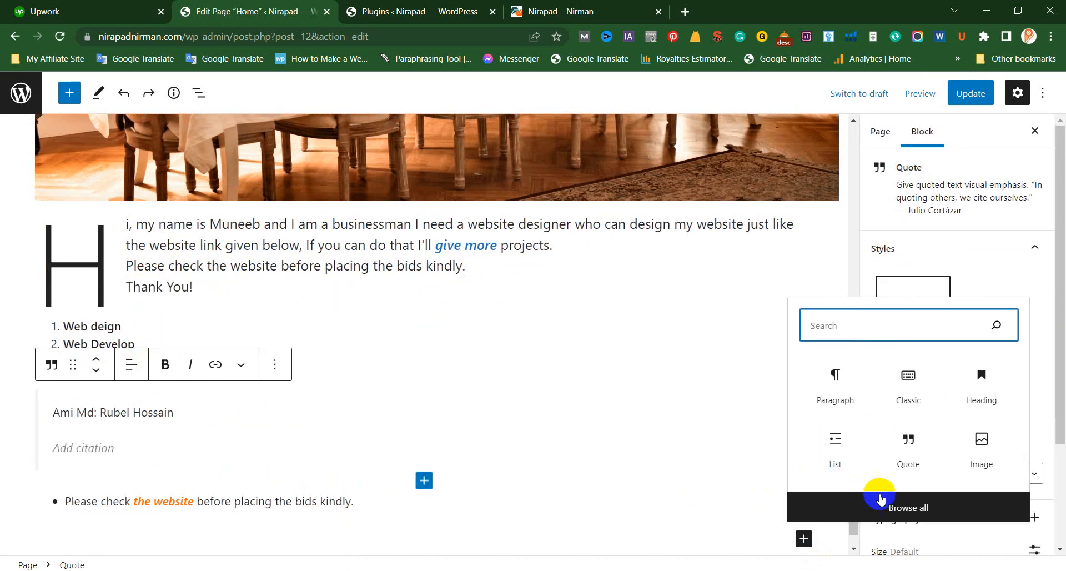
left_click(894, 505)
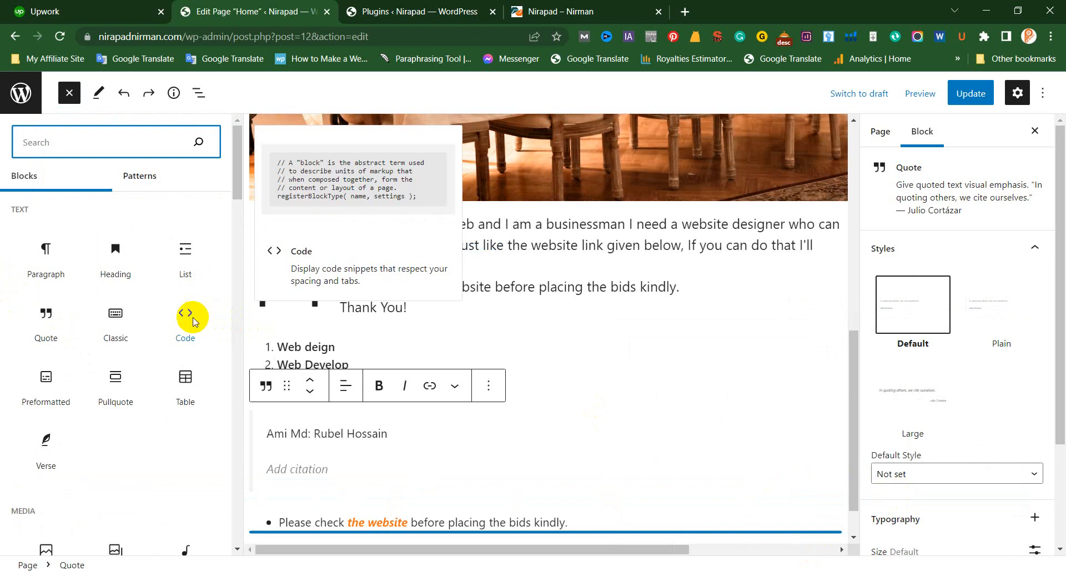
scroll(417, 330, "down", 1)
left_click_drag(185, 321, 308, 488)
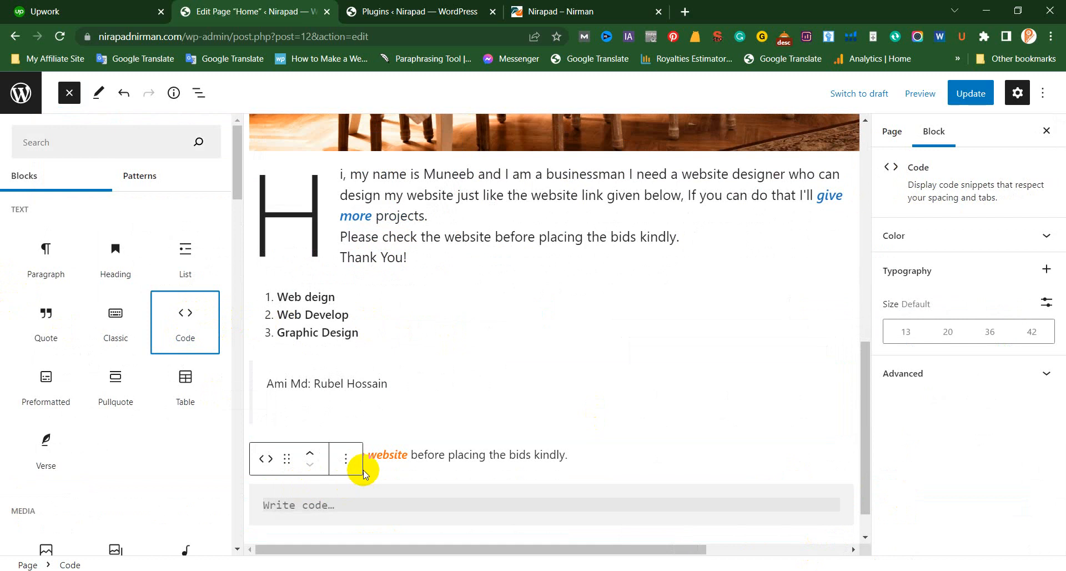
left_click(331, 461)
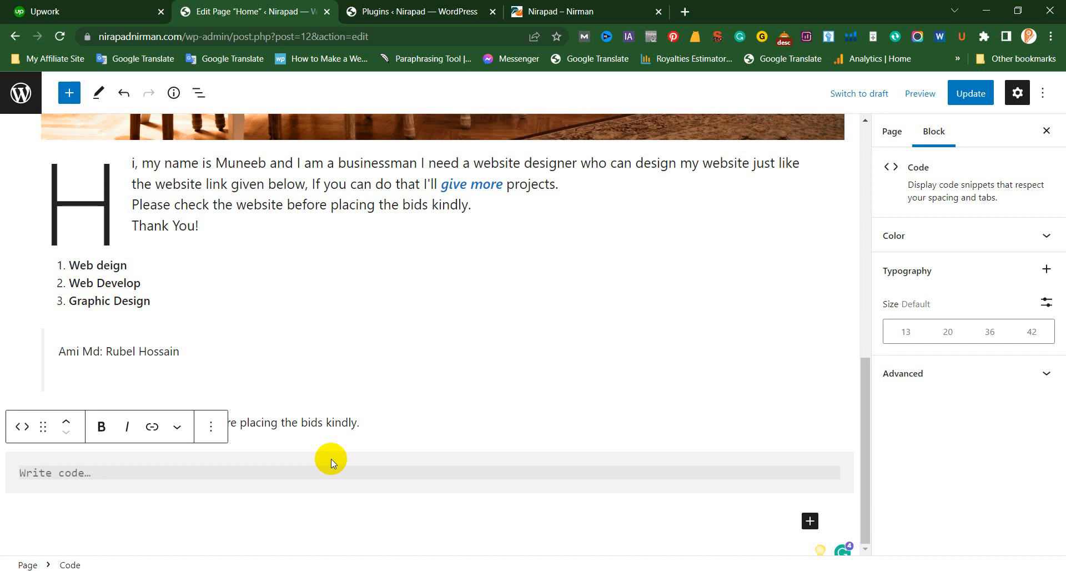
left_click(413, 11)
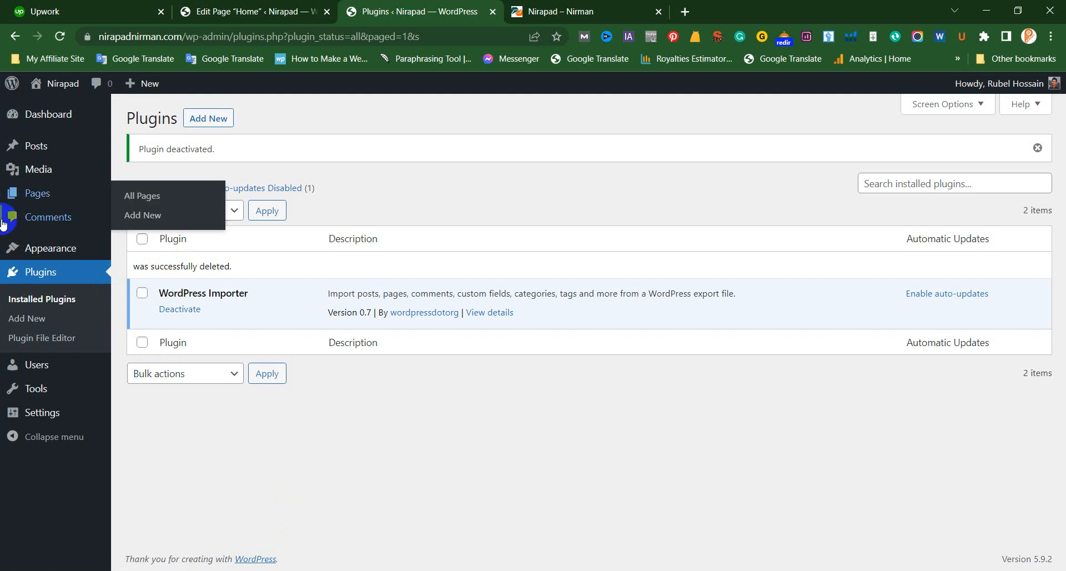
left_click(104, 259)
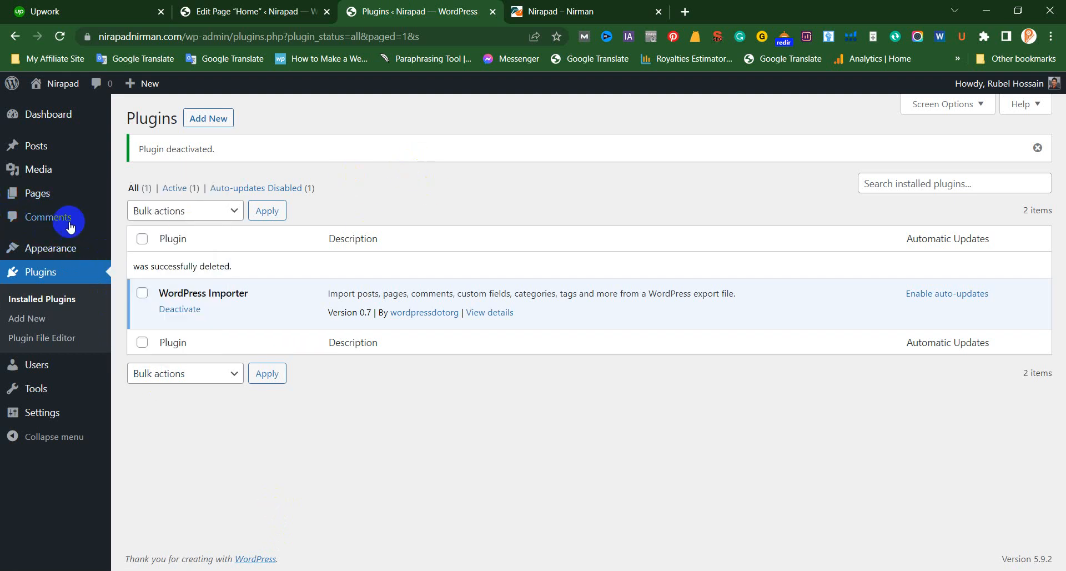
mouse_move(85, 251)
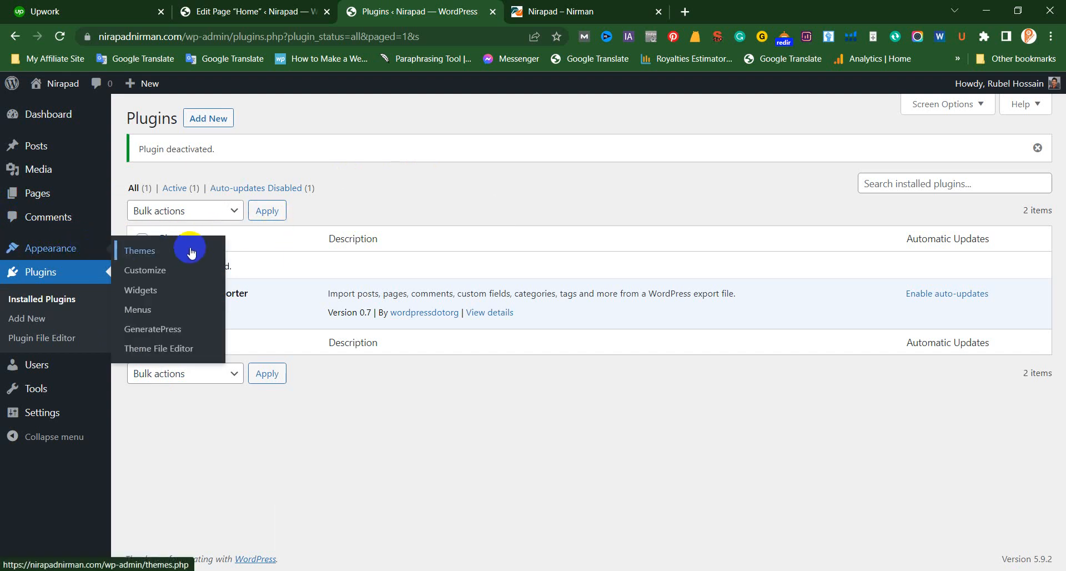
left_click(255, 6)
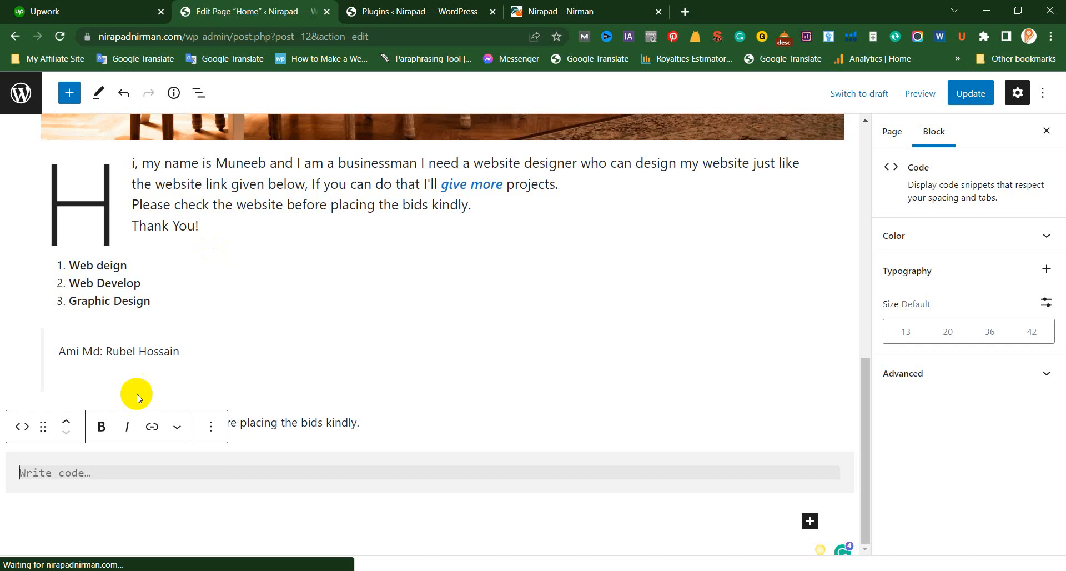
Step: Open the Add Plugins page from the installed plugins and look through the featured plugins and the plugin search suggestions
left_click(417, 6)
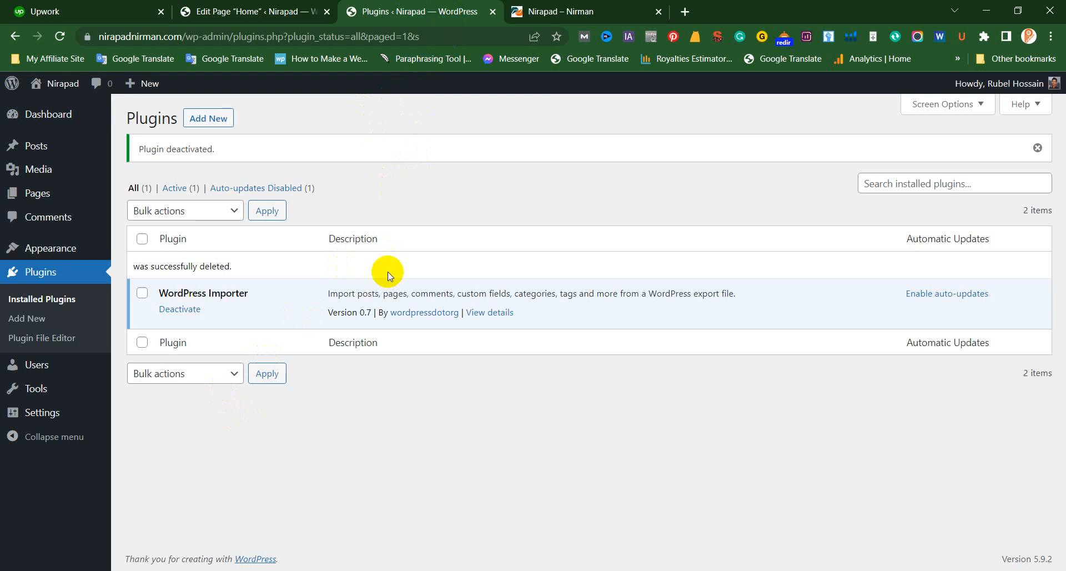
left_click(196, 123)
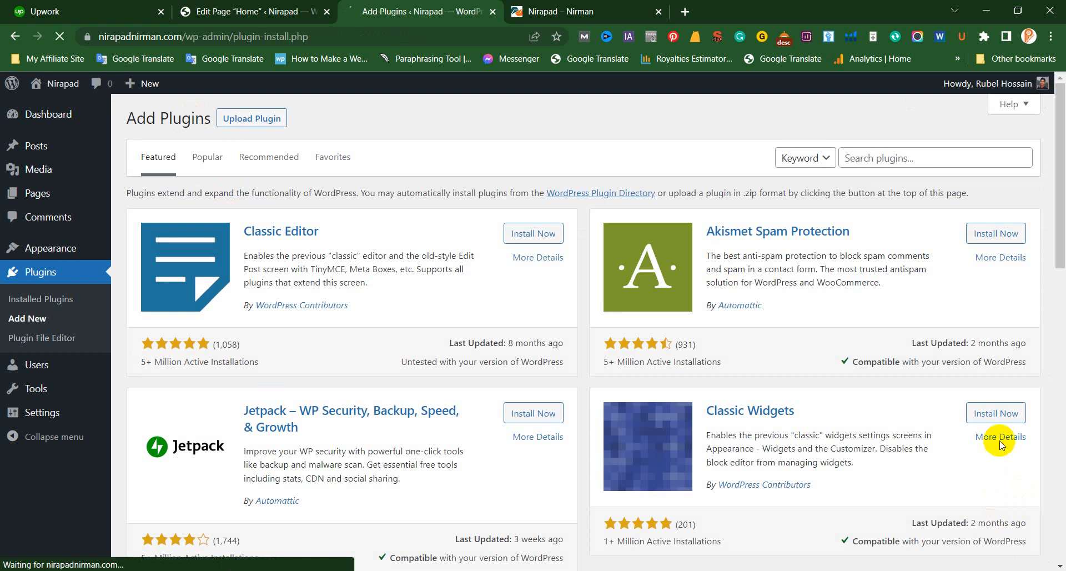
scroll(465, 297, "down", 5)
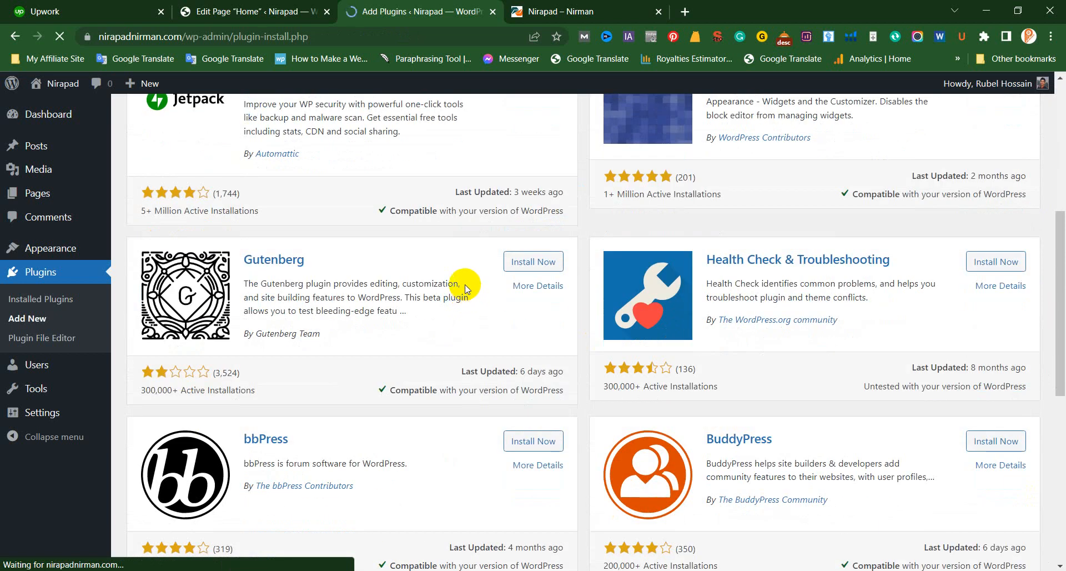
scroll(466, 283, "up", 5)
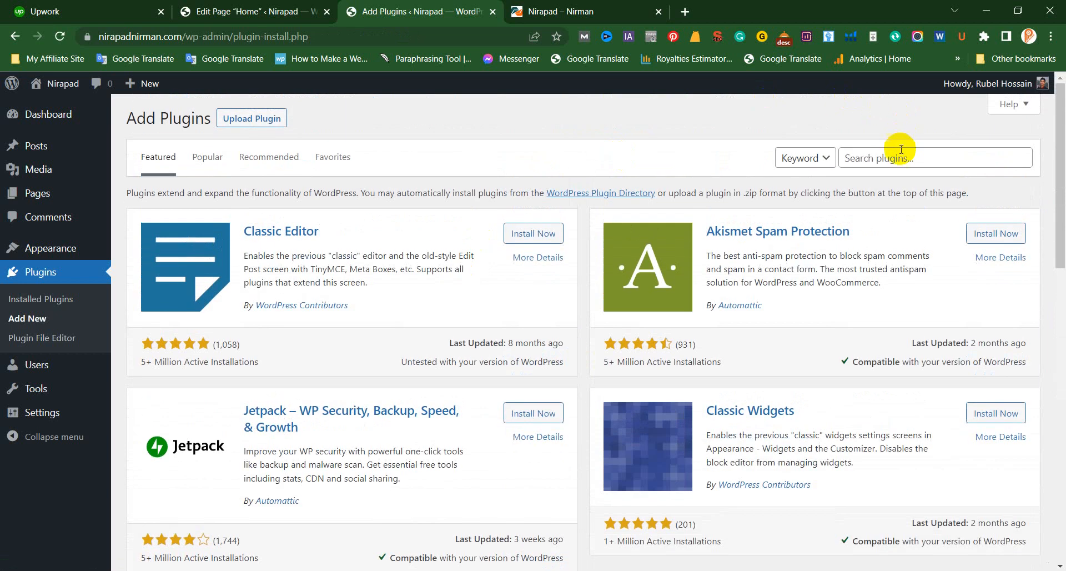
left_click(894, 159)
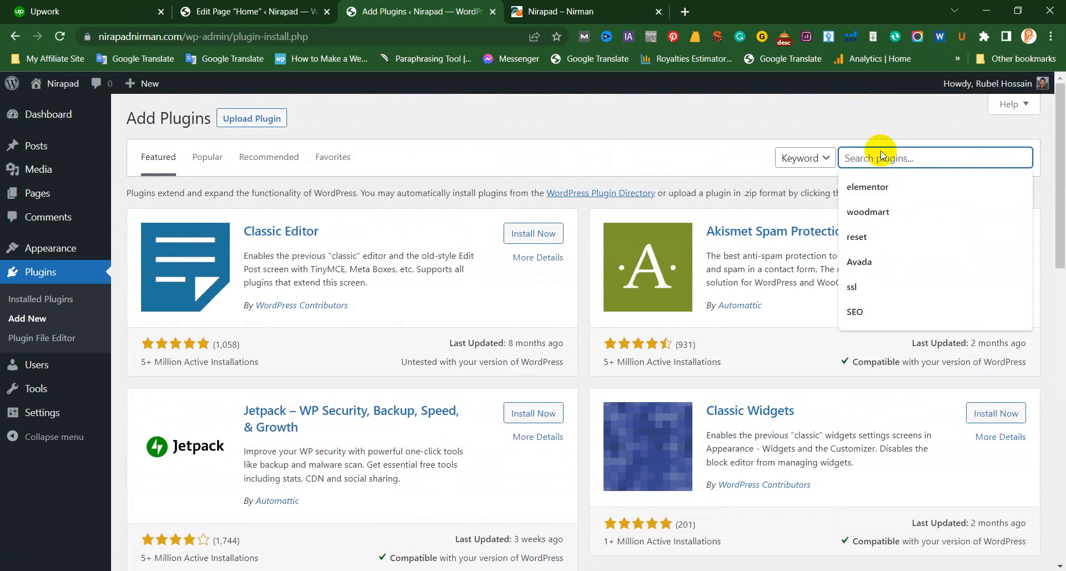
left_click(890, 104)
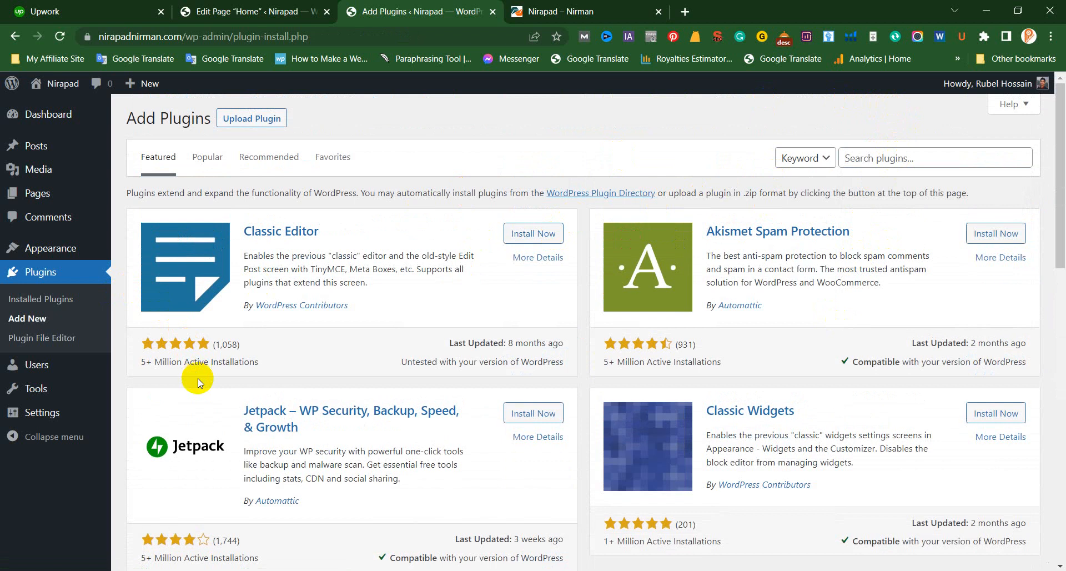
Step: Enter the sample shortcode [hello] in the Code block on the Home page and select it
left_click(520, 13)
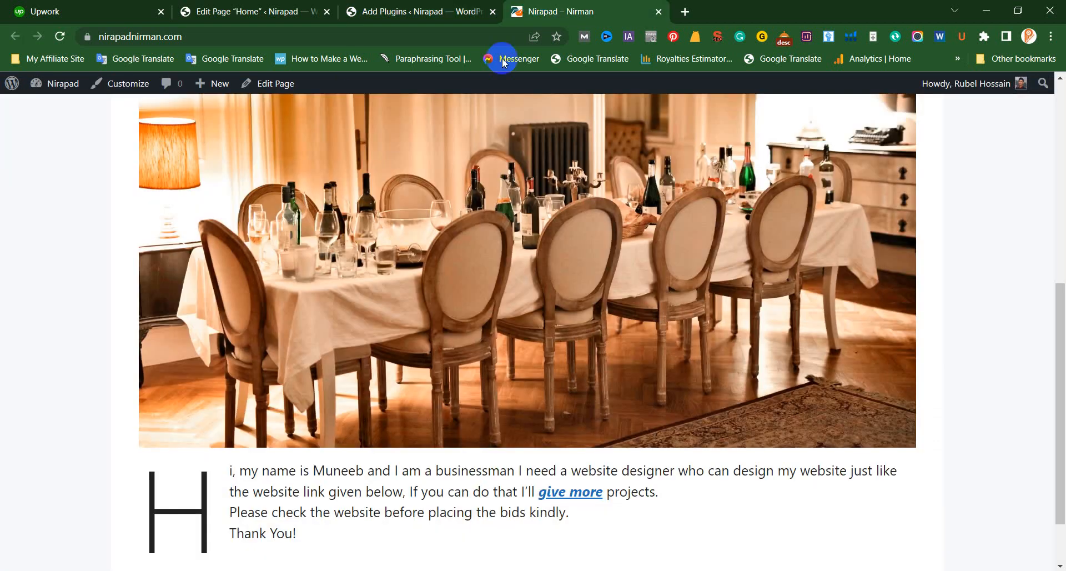
left_click(332, 5)
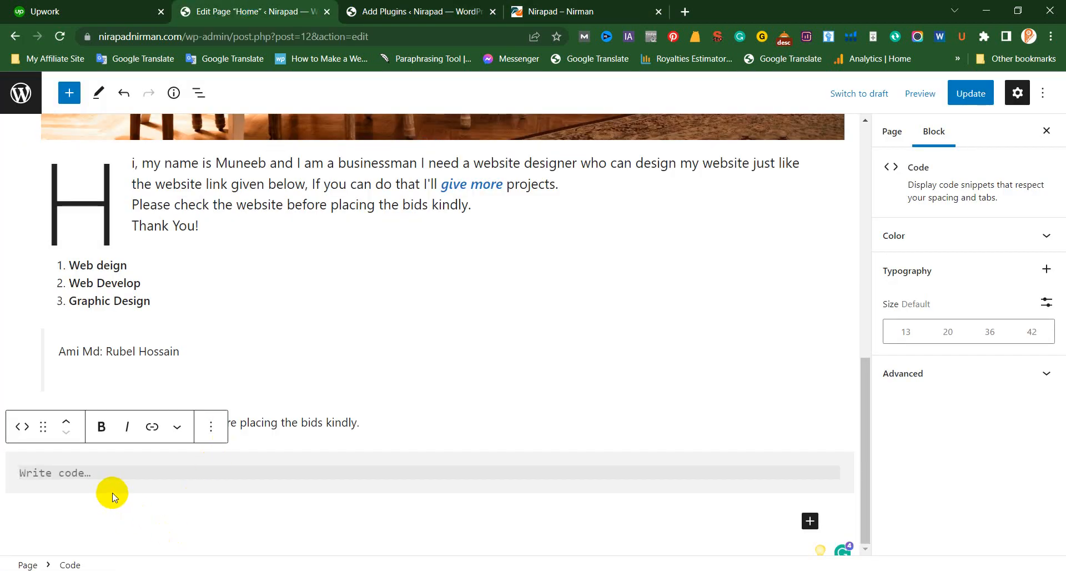
type("[]")
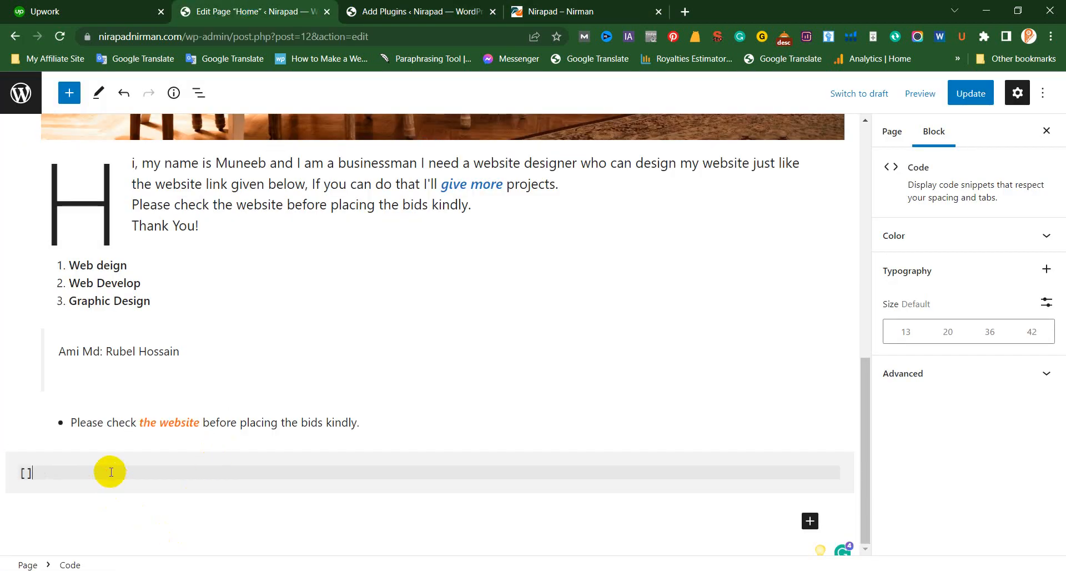
type("hello")
left_click_drag(111, 472, 9, 471)
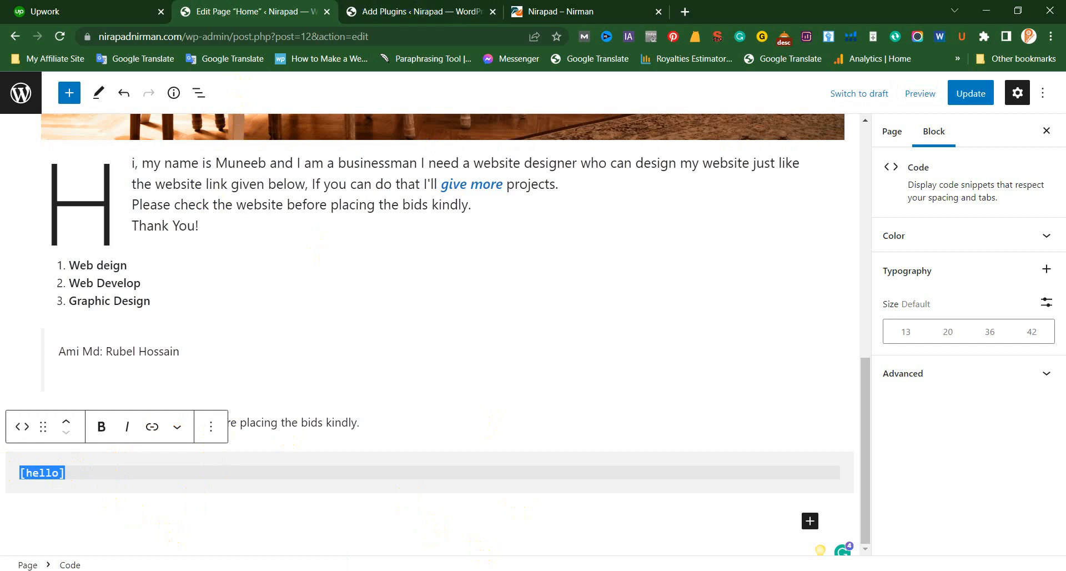
Step: Reload the live nirapadnirman.com site and examine the content at the end of the page, including the Classic block's bulleted sentence
left_click(387, 8)
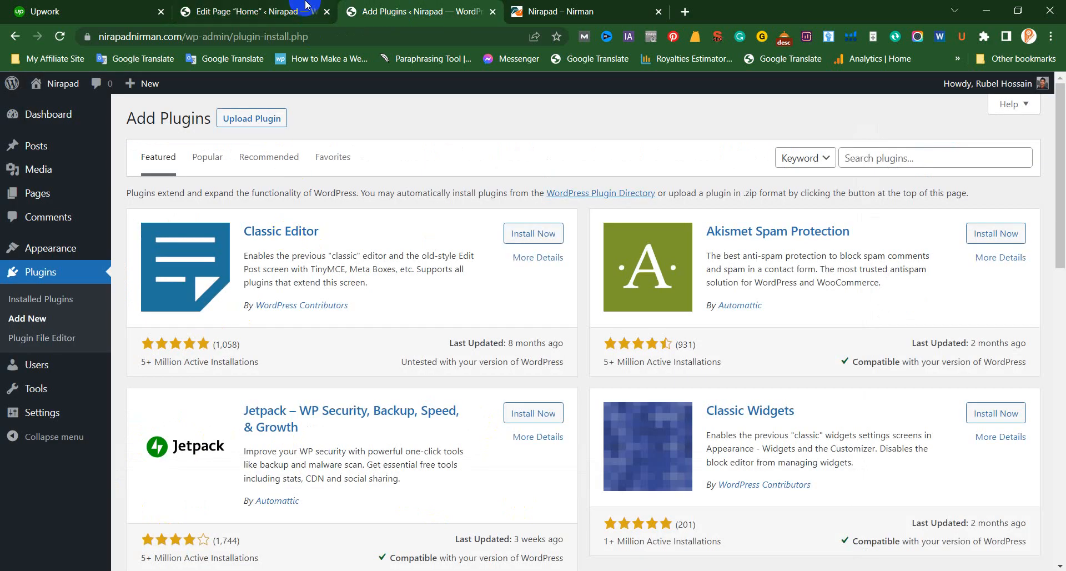
left_click(640, 7)
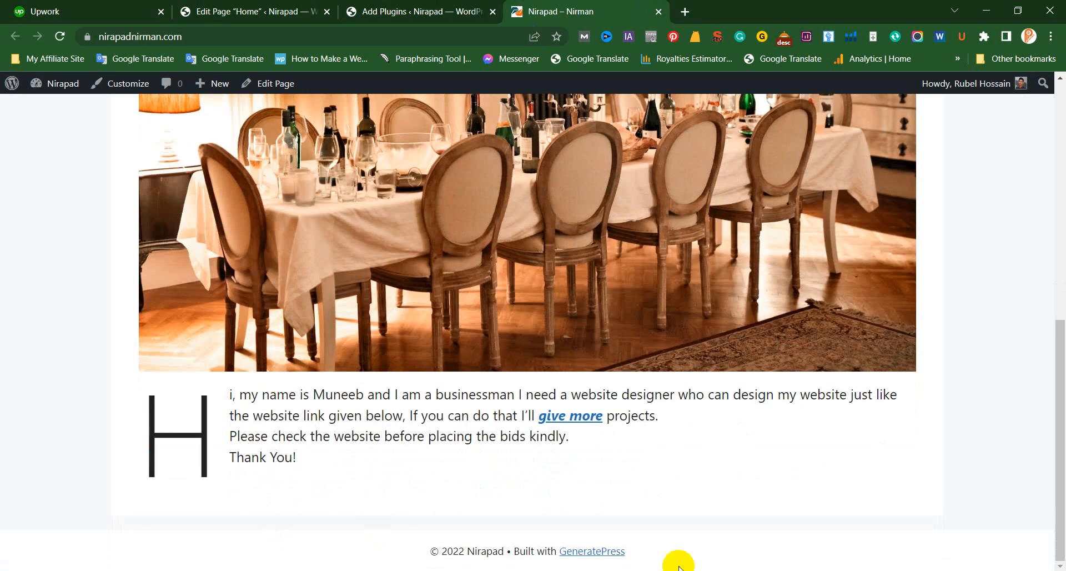
left_click(209, 30)
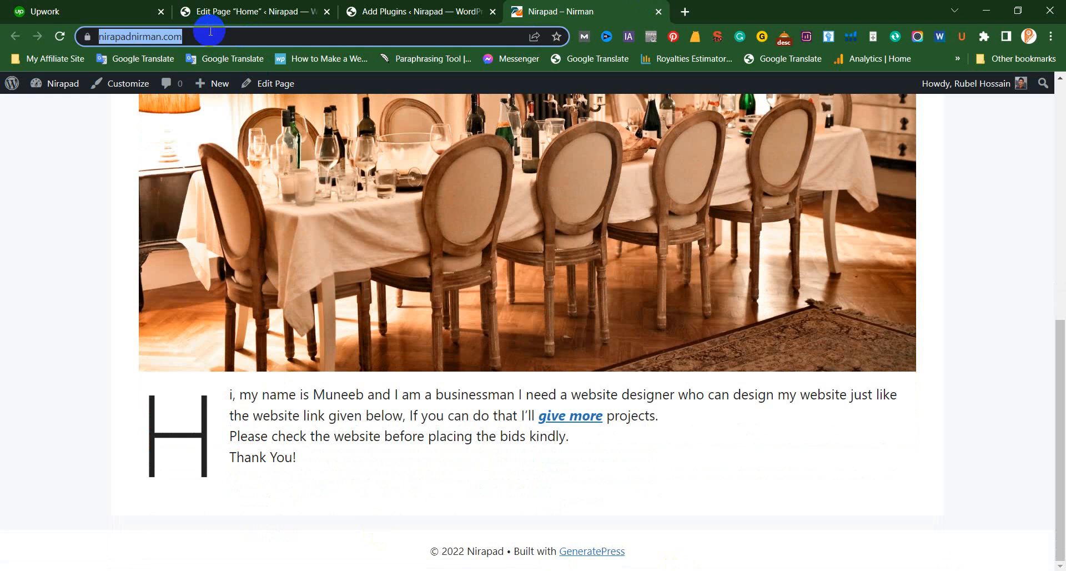
key("Return")
scroll(499, 321, "down", 3)
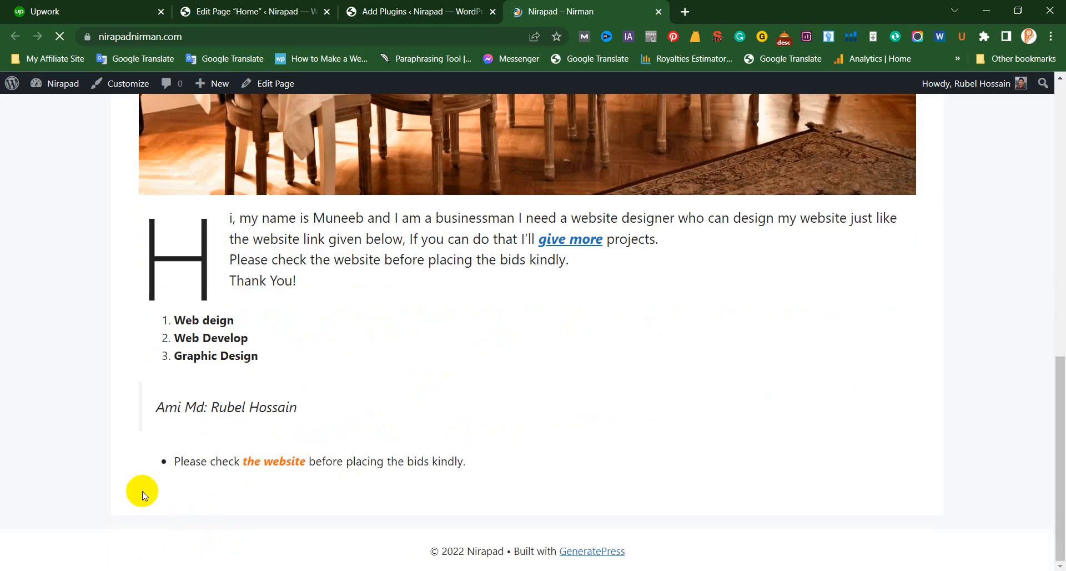
left_click(289, 501)
left_click(407, 6)
left_click(285, 7)
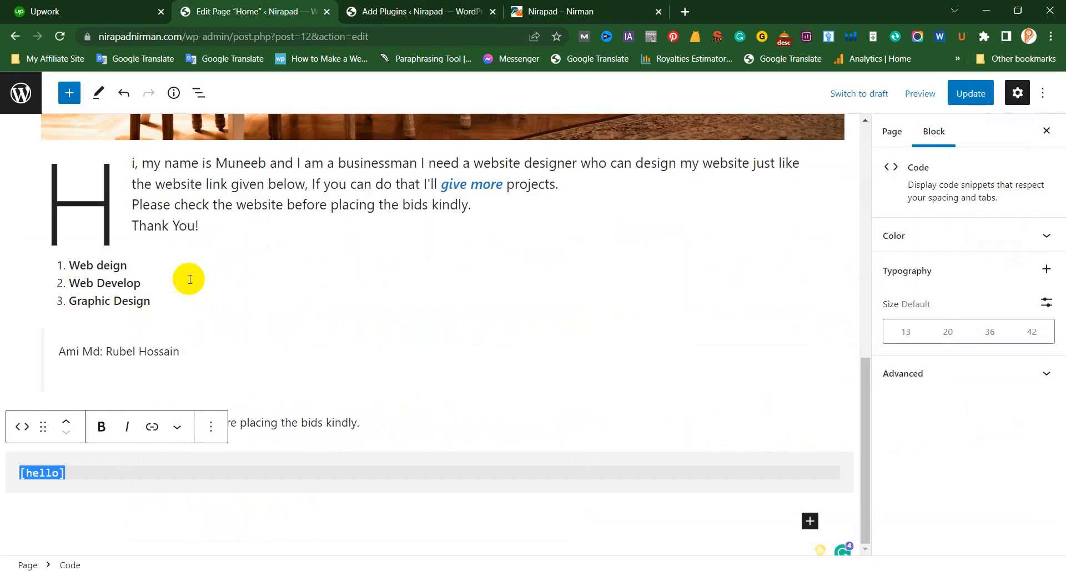
Step: Add an empty paragraph below the [hello] Code block on the Home page
left_click_drag(74, 474, 21, 476)
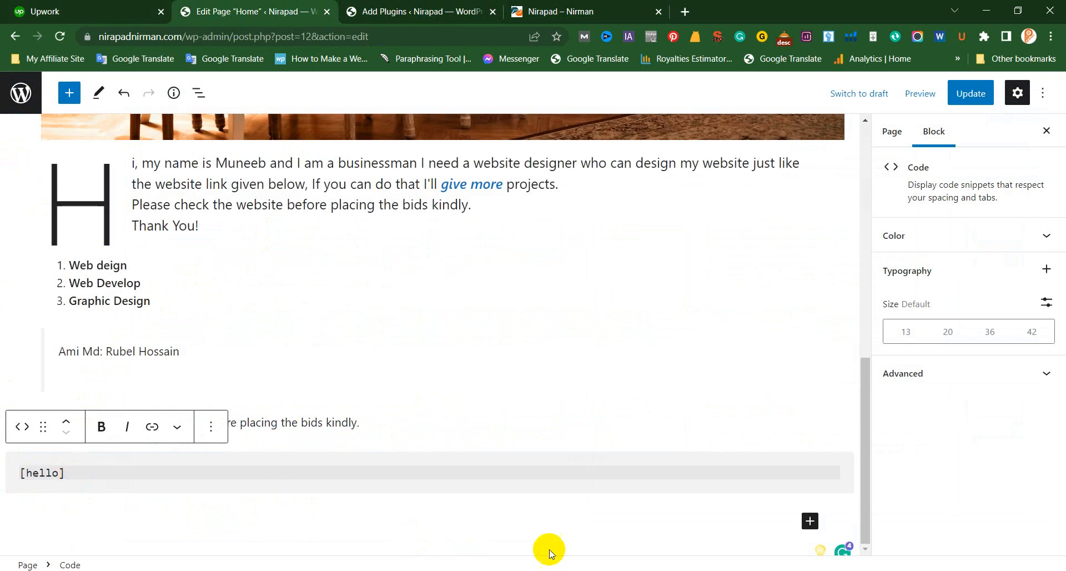
left_click(578, 523)
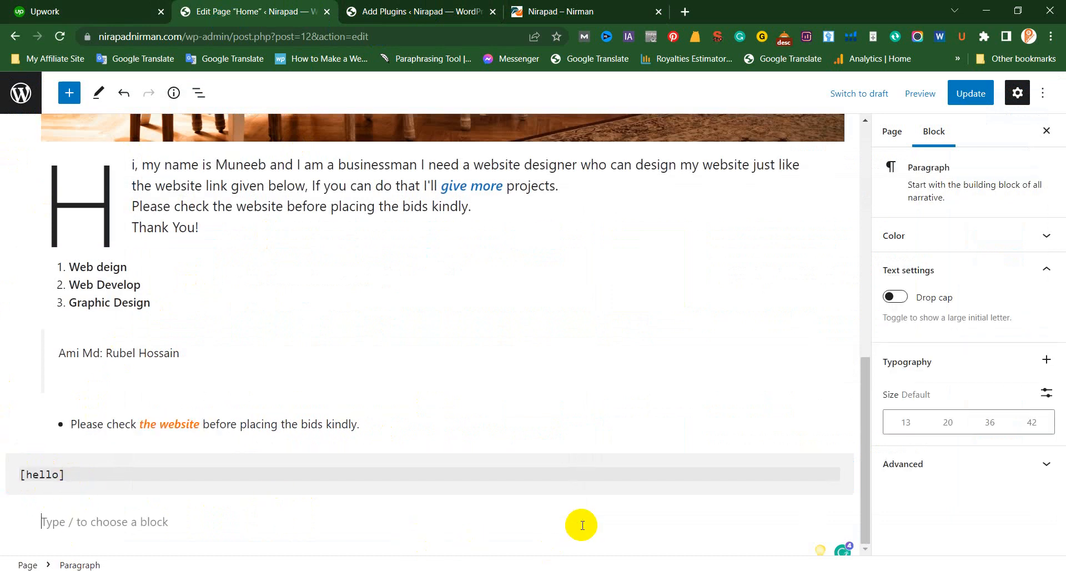
left_click(458, 469)
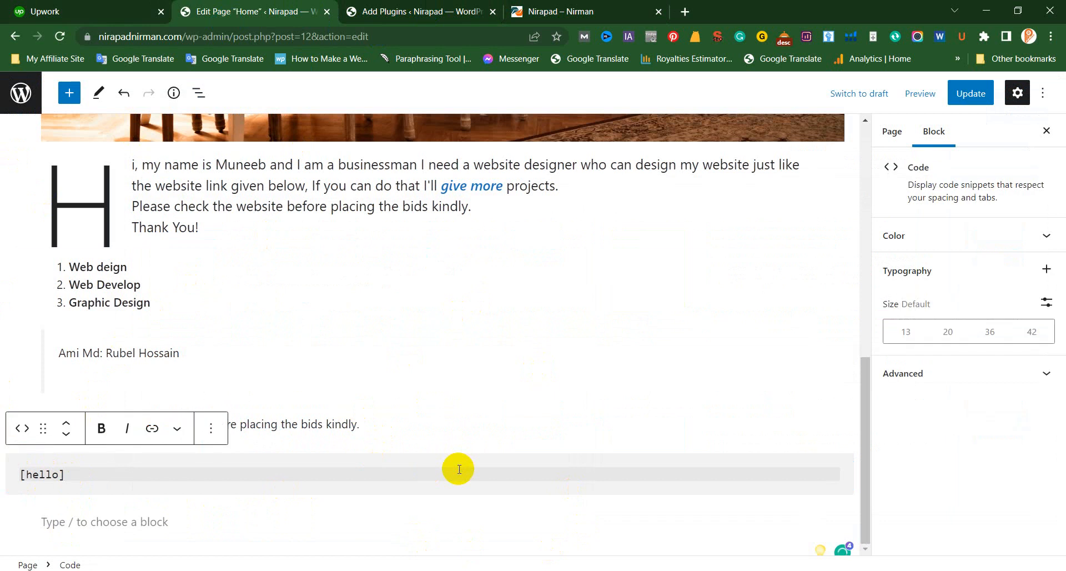
left_click(137, 525)
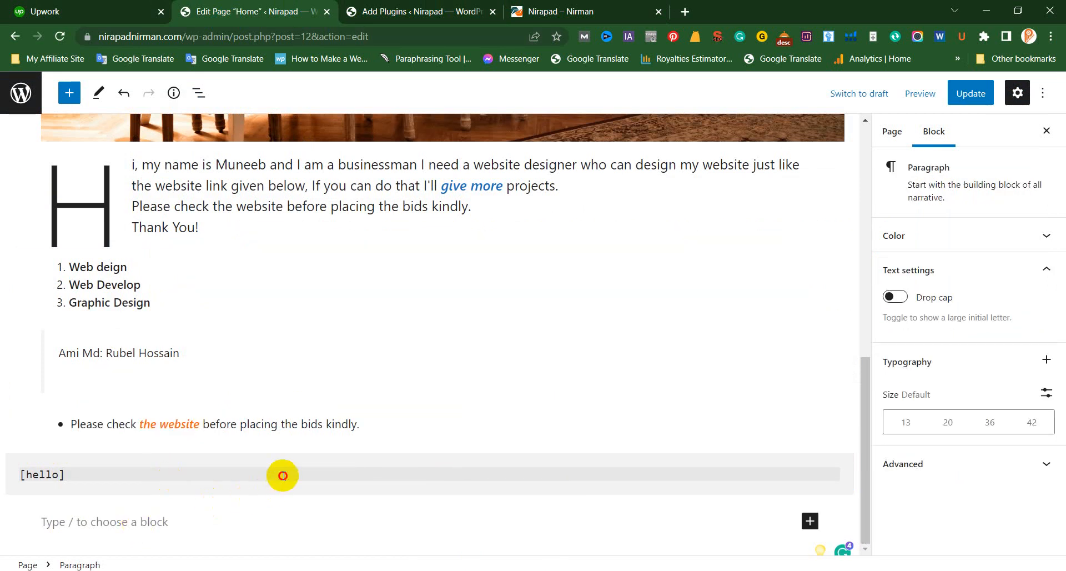
left_click(282, 475)
left_click(206, 534)
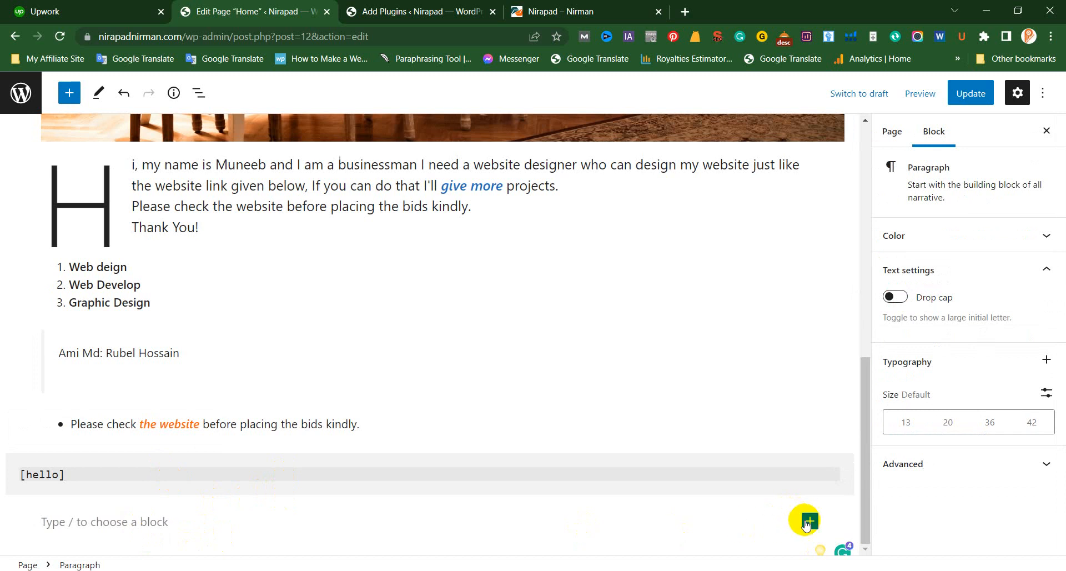
Step: Browse all available blocks and insert a Preformatted block in place of the empty paragraph below the Code block
left_click(811, 523)
left_click(850, 488)
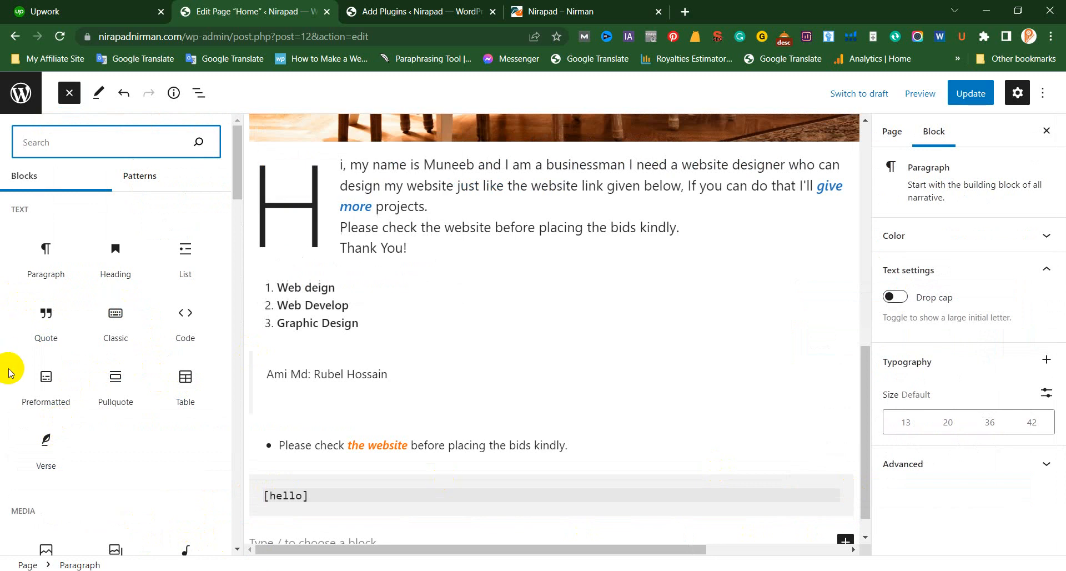
left_click(43, 398)
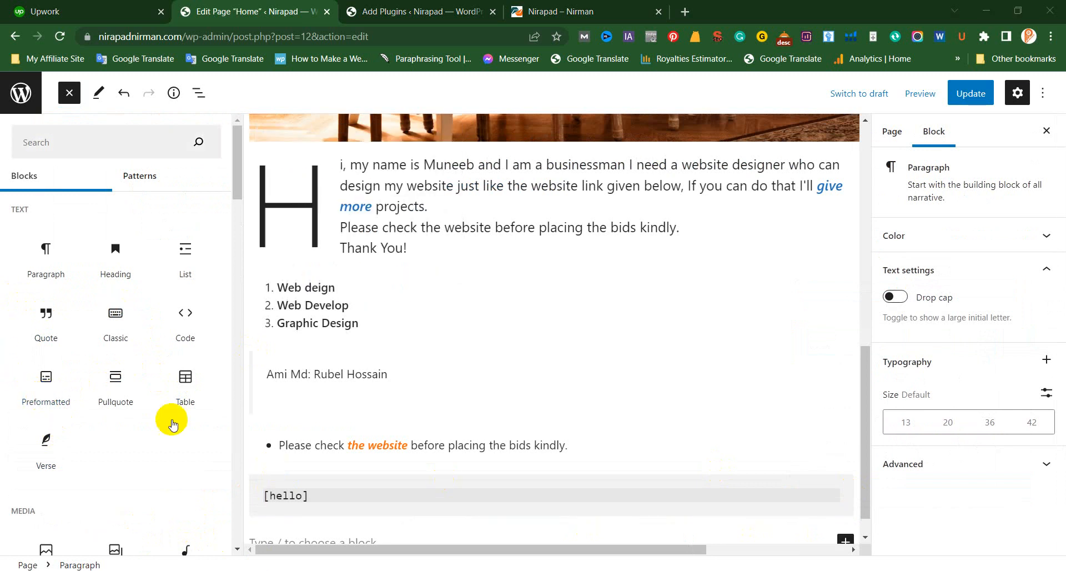
left_click(54, 390)
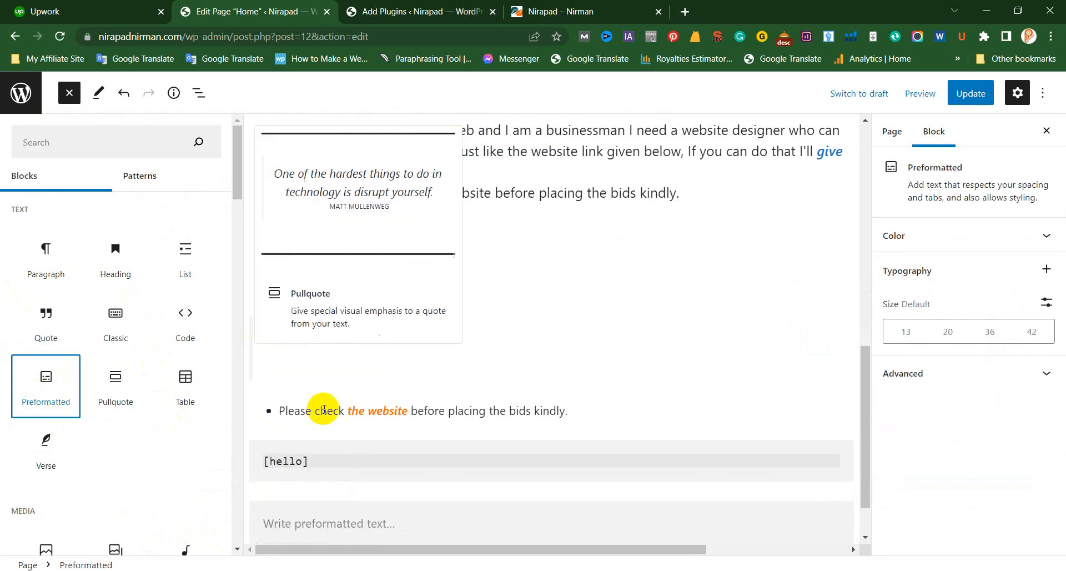
left_click(378, 462)
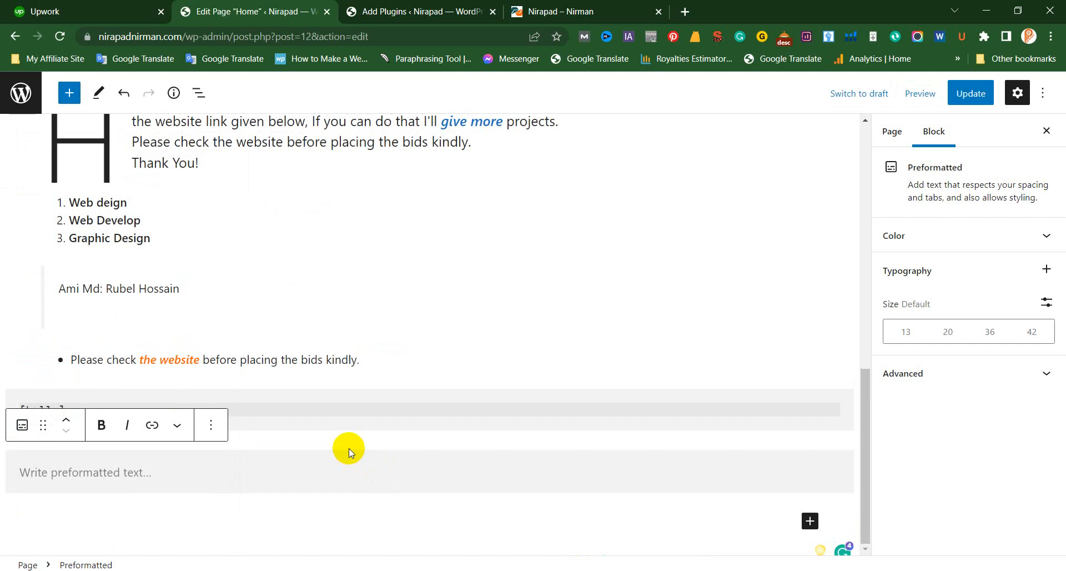
left_click(608, 37)
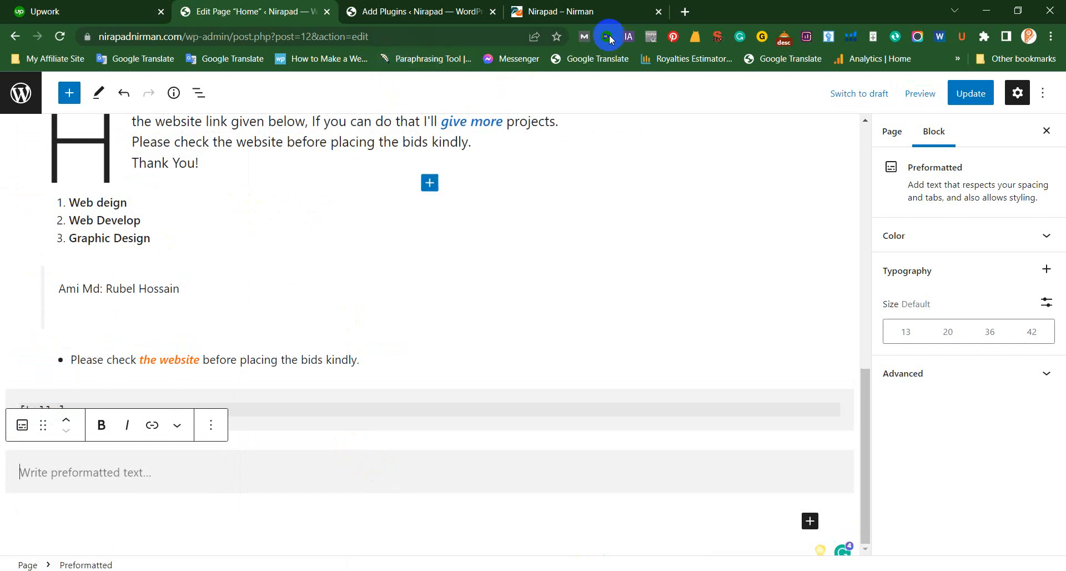
Step: Search Google for lorem ipsum in a new browser tab
left_click(685, 12)
type("localhost")
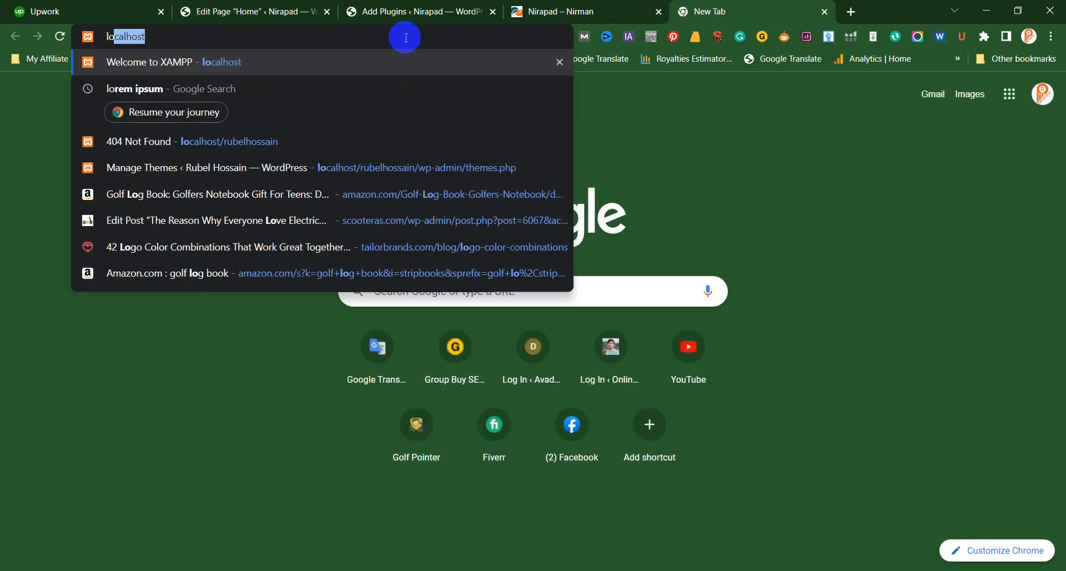
key("Return")
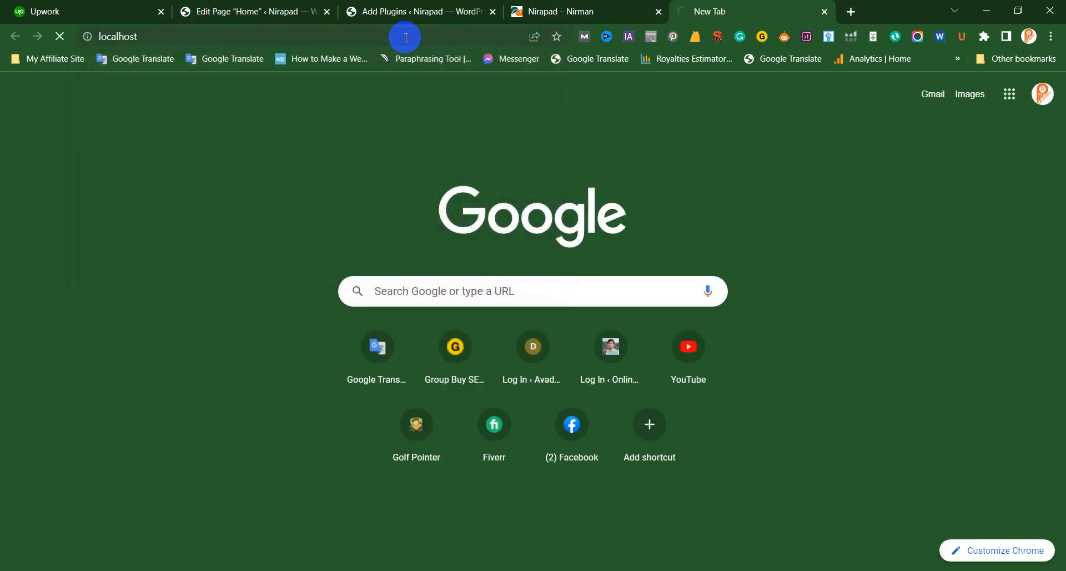
left_click(406, 37)
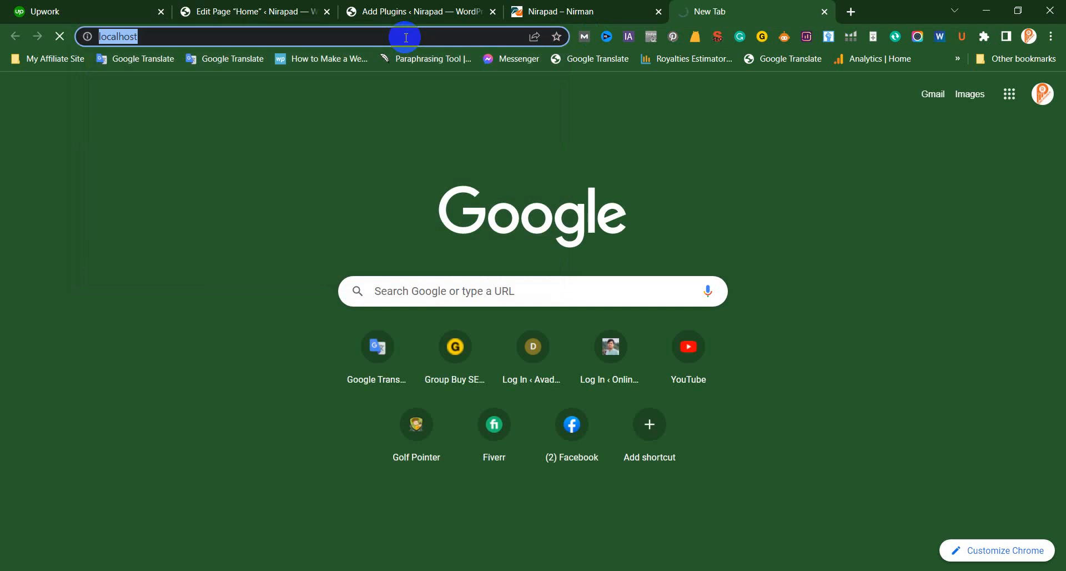
type("lorem ipsum")
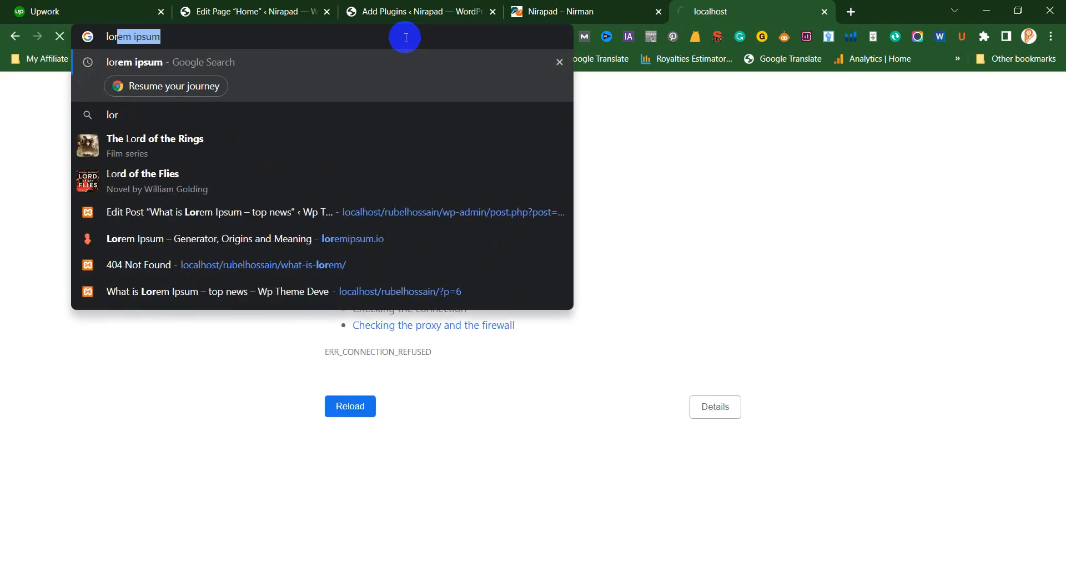
key("Return")
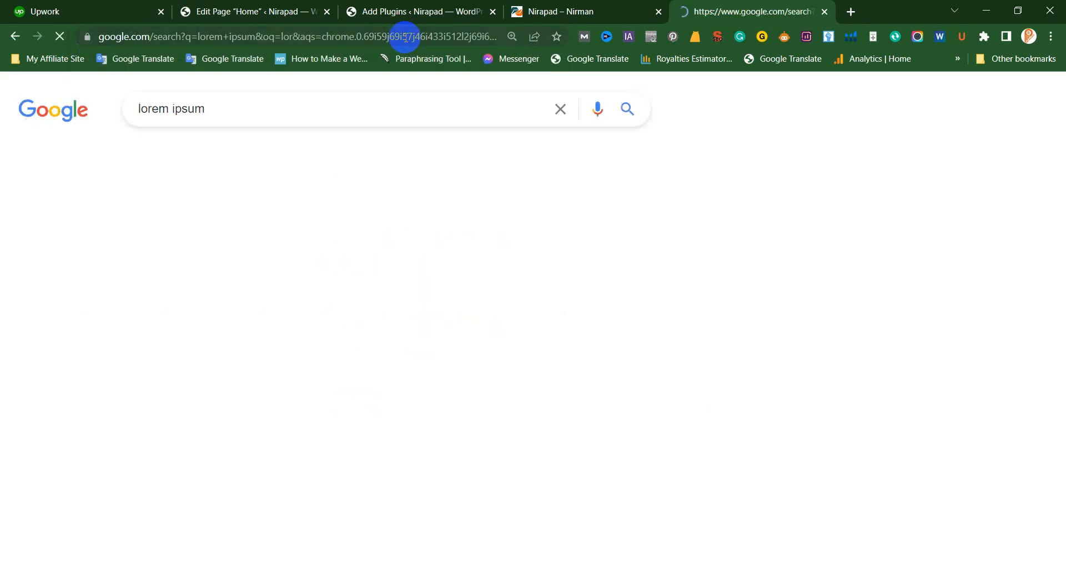
Step: Copy the paragraph describing Lorem ipsum in publishing and graphic design from the Google search results
scroll(828, 460, "down", 2)
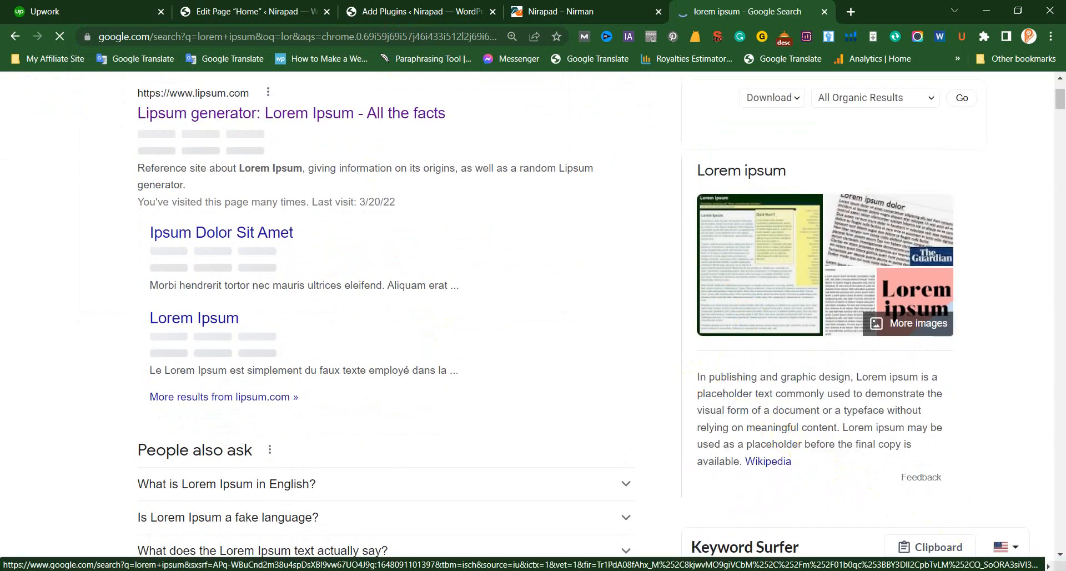
scroll(779, 188, "down", 3)
triple_click(779, 188)
right_click(779, 188)
left_click(794, 192)
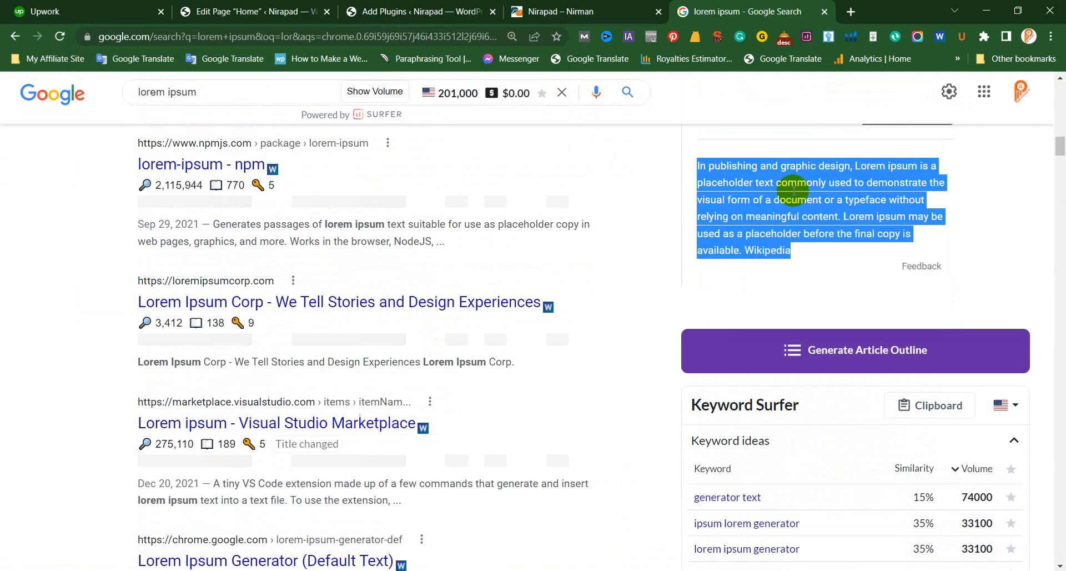
Step: Paste the copied Lorem ipsum paragraph into the Preformatted block and update the Home page
left_click(230, 4)
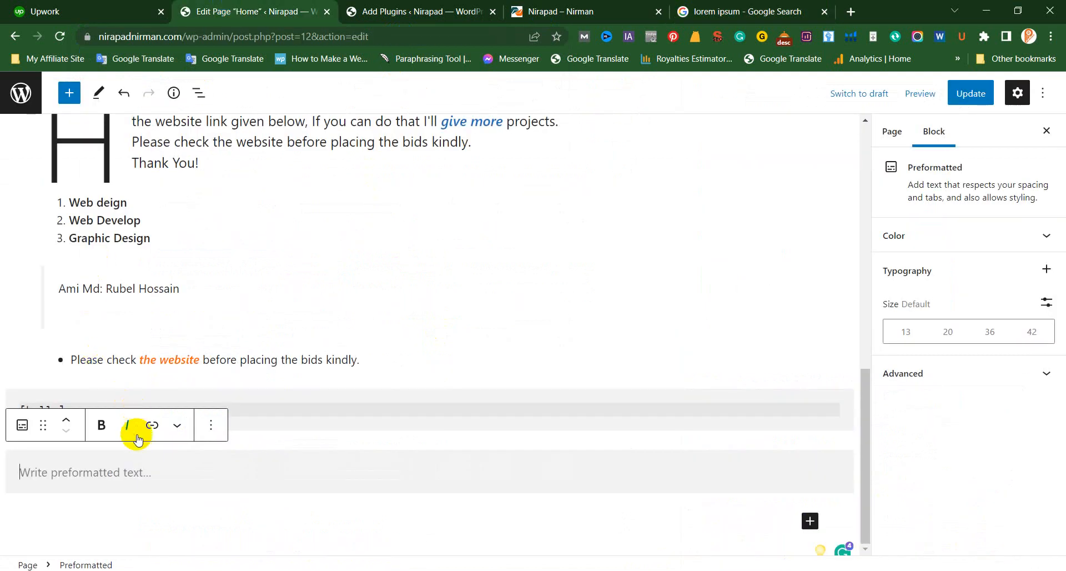
left_click(125, 471)
key("ctrl+v")
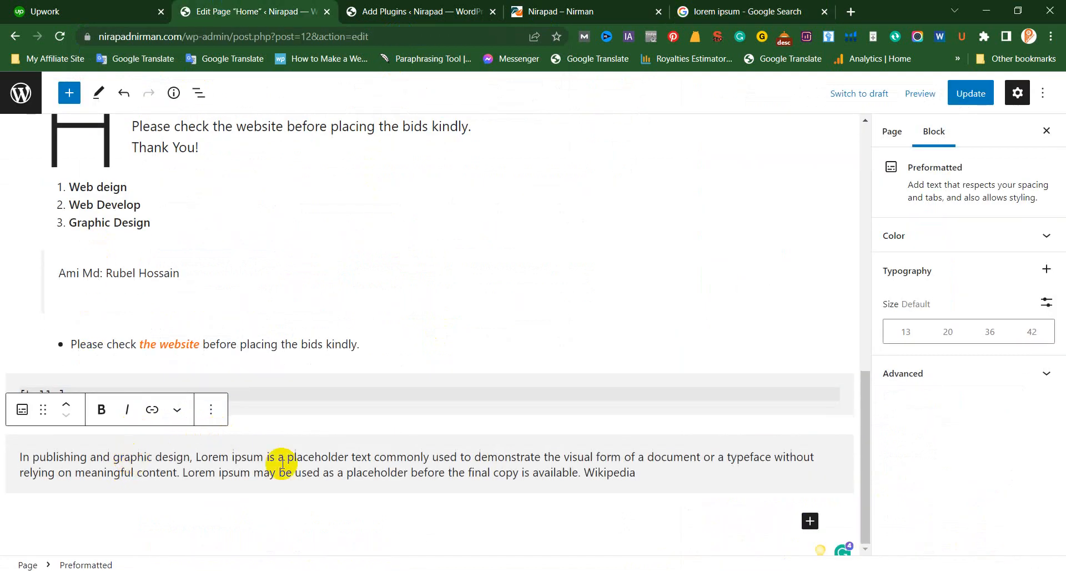
left_click(304, 519)
left_click(229, 477)
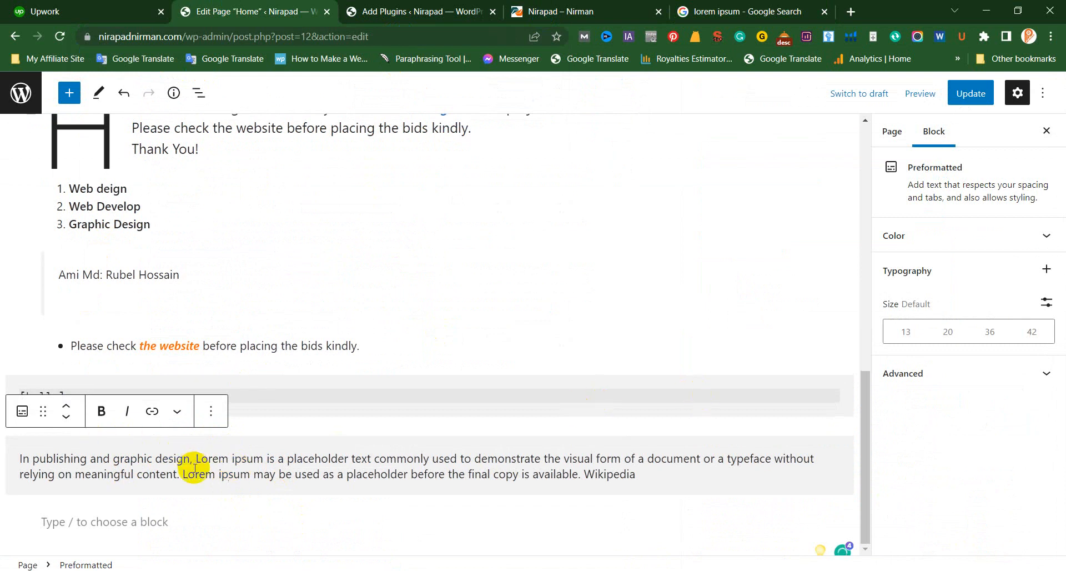
left_click_drag(194, 459, 277, 460)
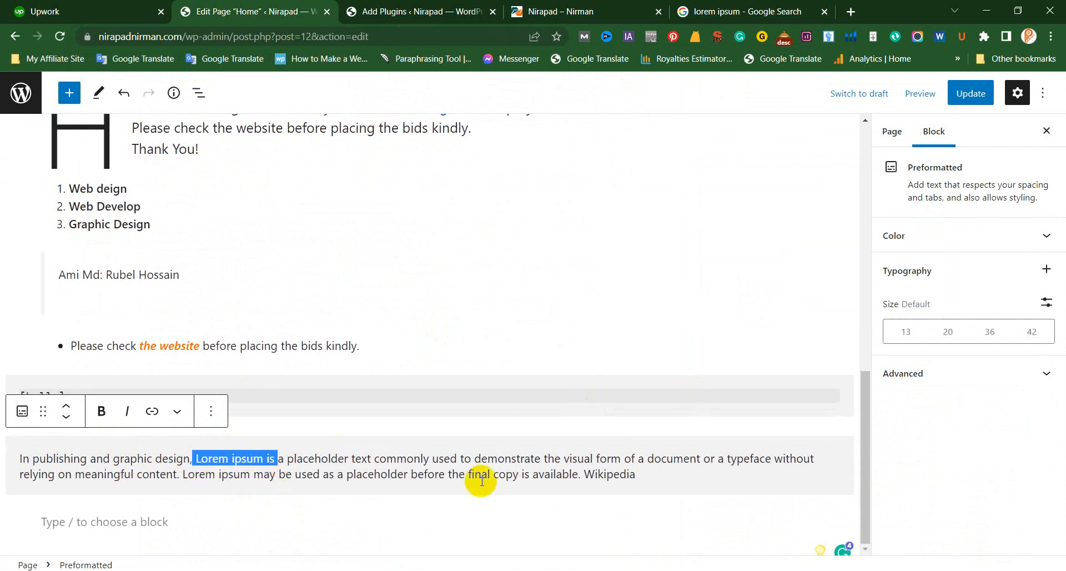
left_click(967, 90)
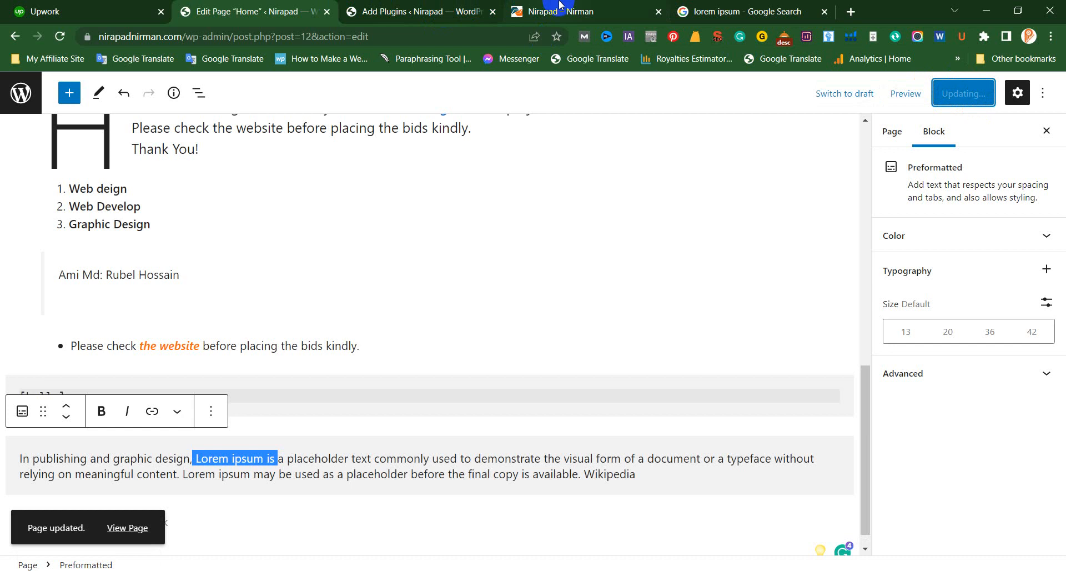
Step: Reload the live site and examine how the Code and Preformatted blocks appear at the end of the page
left_click(559, 5)
key("F5")
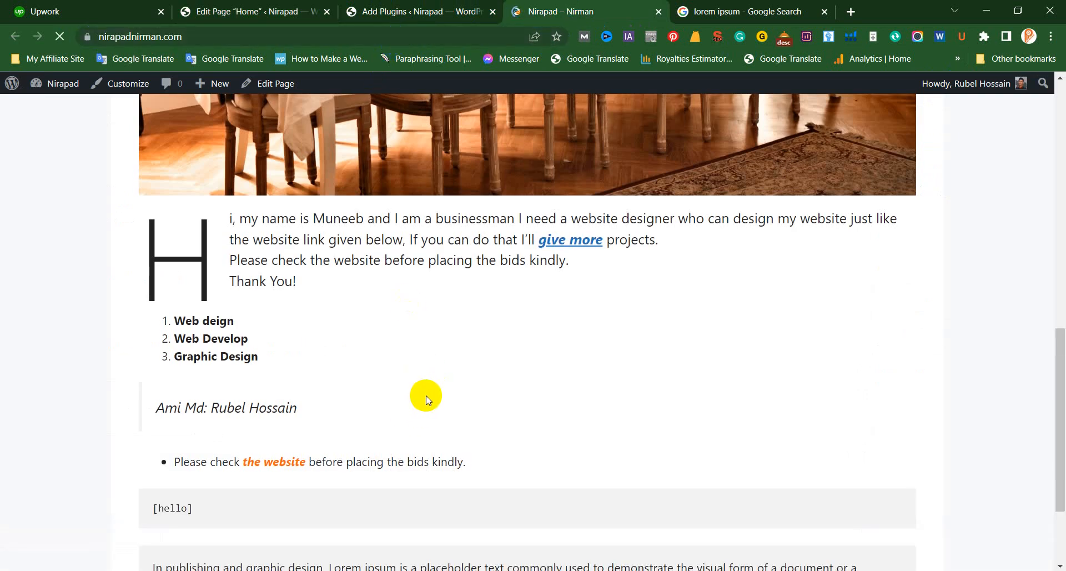
scroll(416, 407, "down", 3)
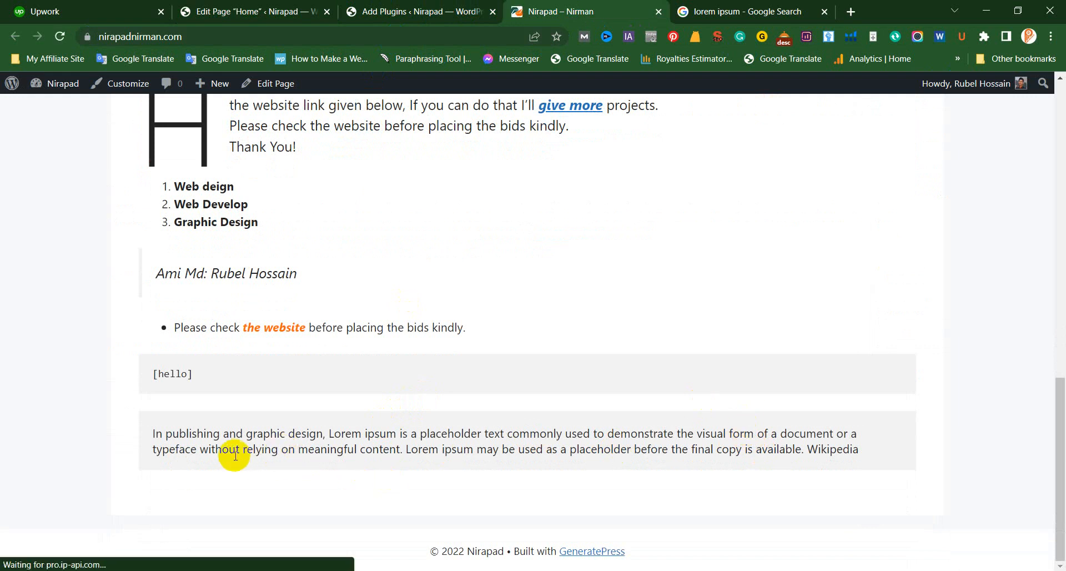
scroll(235, 453, "up", 2)
scroll(233, 452, "down", 1)
scroll(231, 445, "up", 7)
scroll(234, 441, "down", 8)
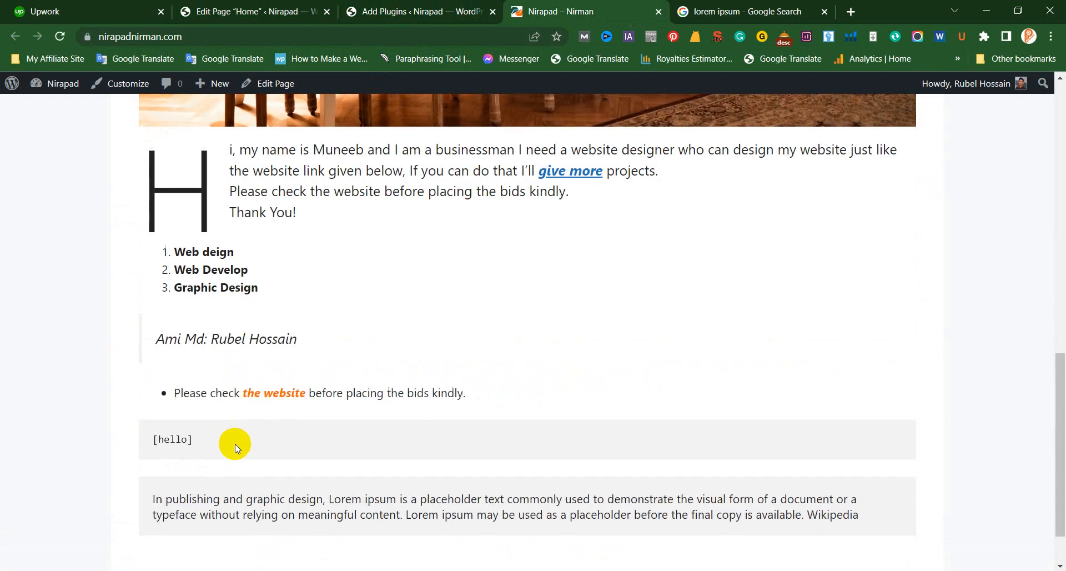
left_click(183, 377)
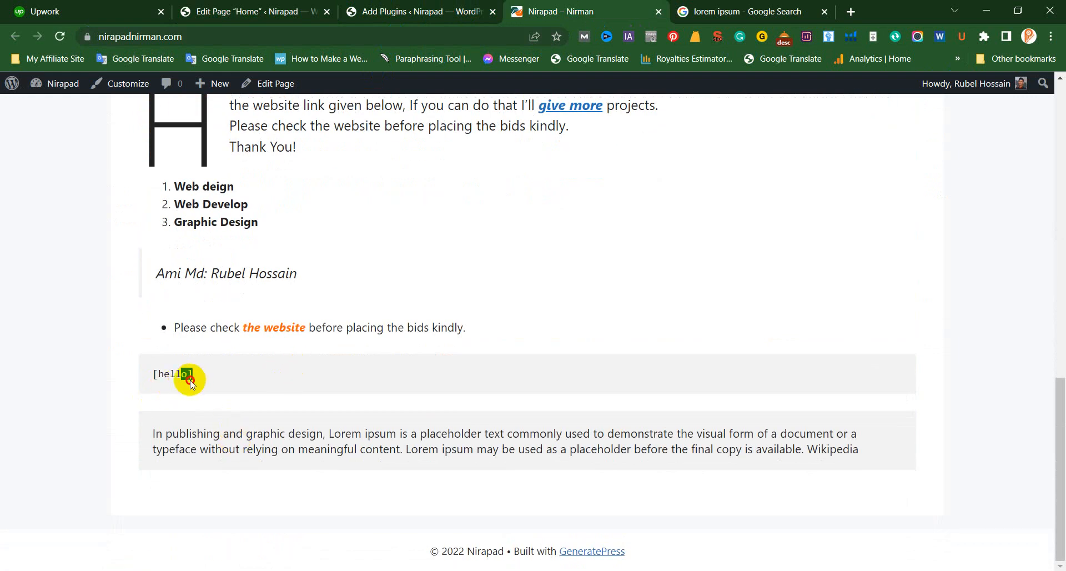
Step: Close the Add Plugins page and remove the [hello] Code block from the Home page
left_click(435, 5)
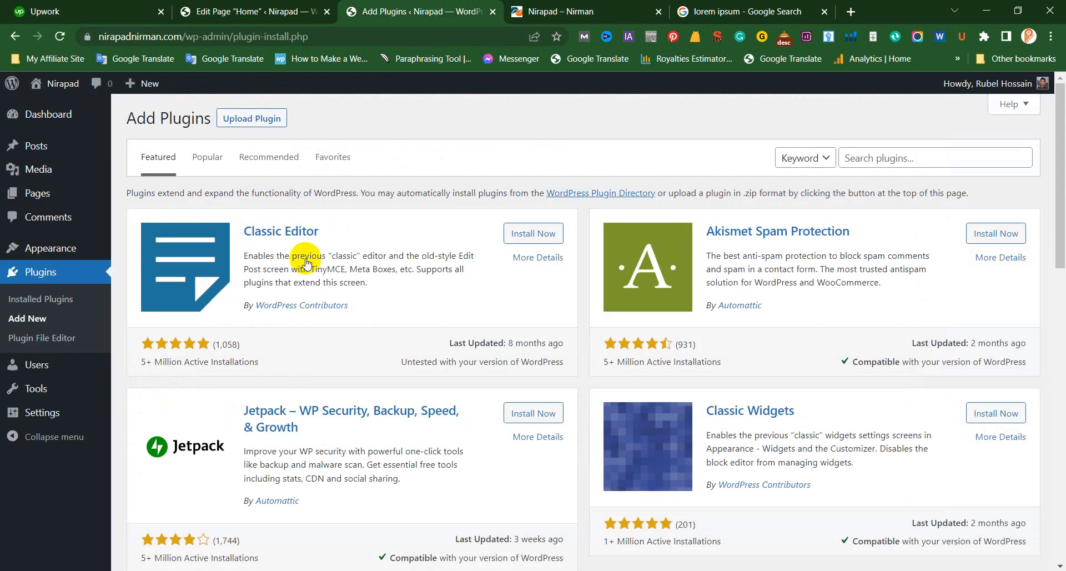
left_click(263, 5)
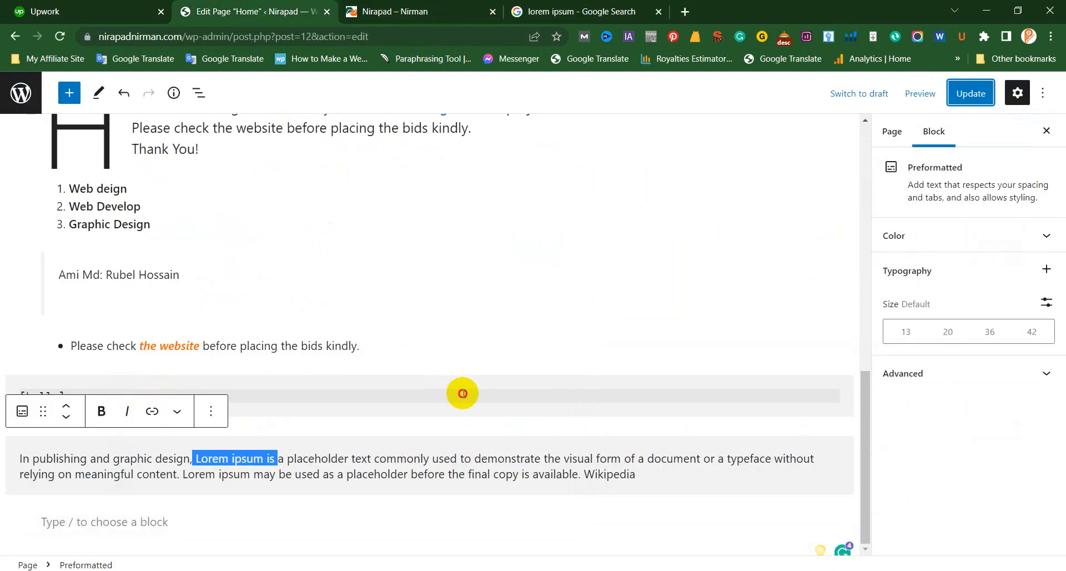
left_click(356, 391)
left_click(211, 349)
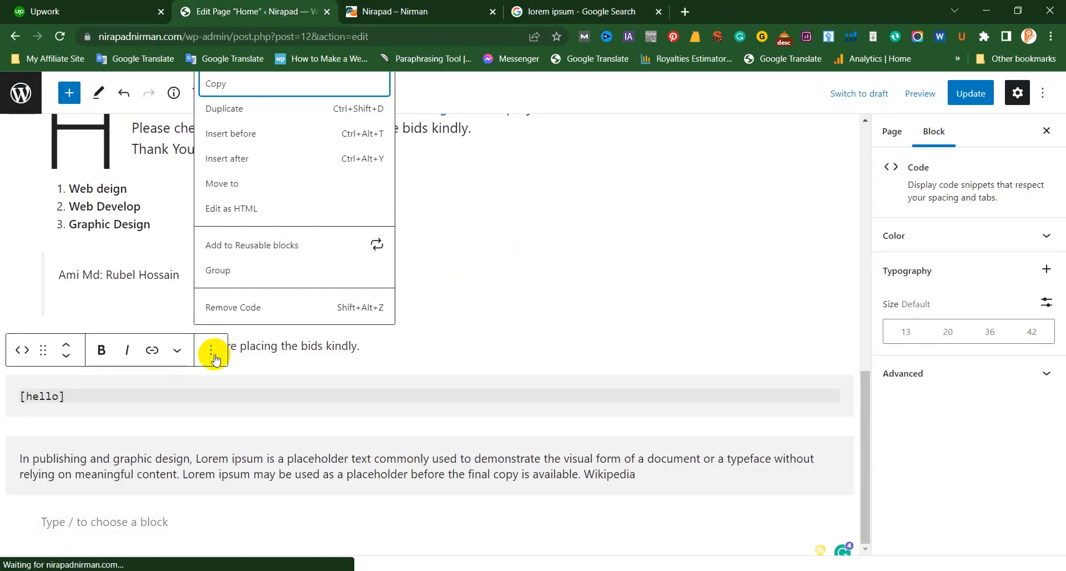
left_click(263, 304)
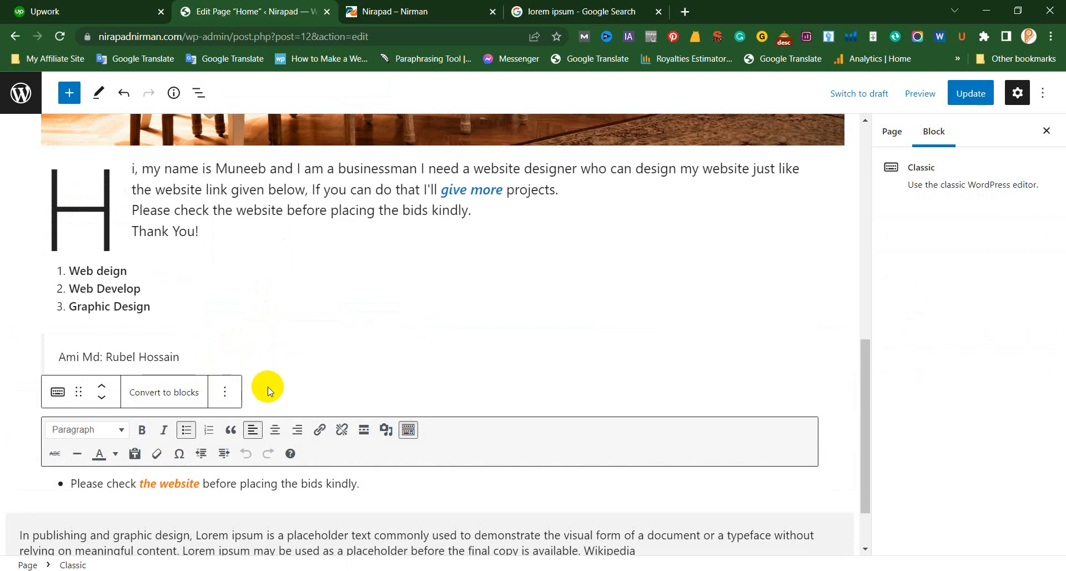
Step: Set the text color of the Preformatted block with the Lorem ipsum paragraph to the blue theme color
left_click(203, 521)
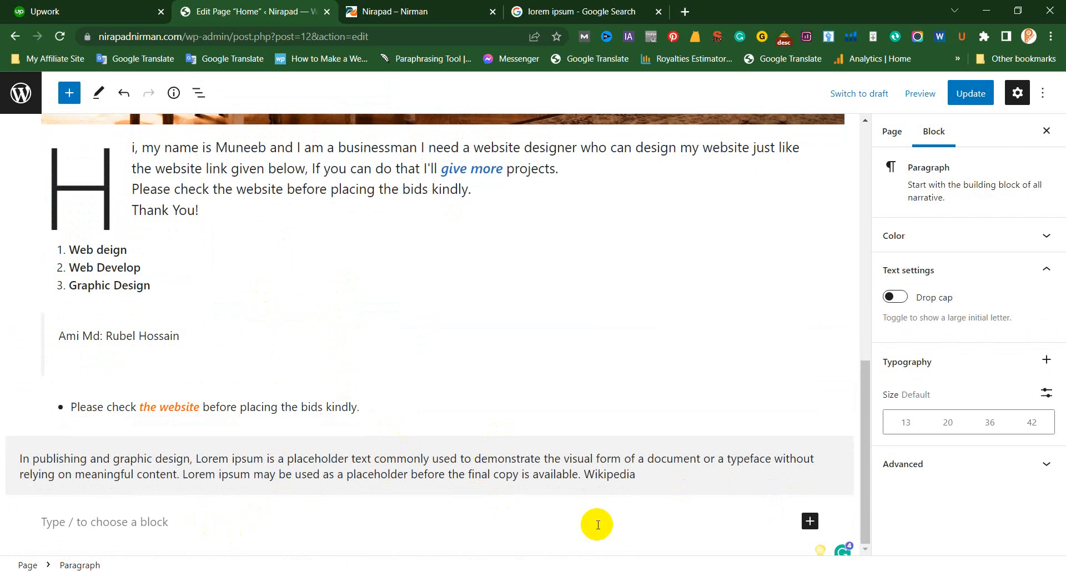
left_click(705, 482)
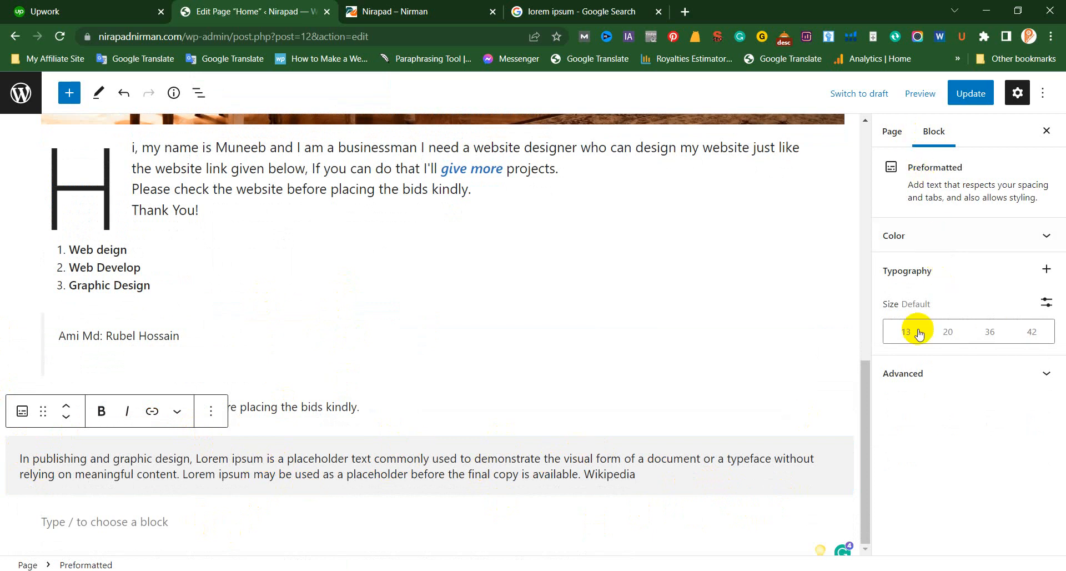
left_click(936, 232)
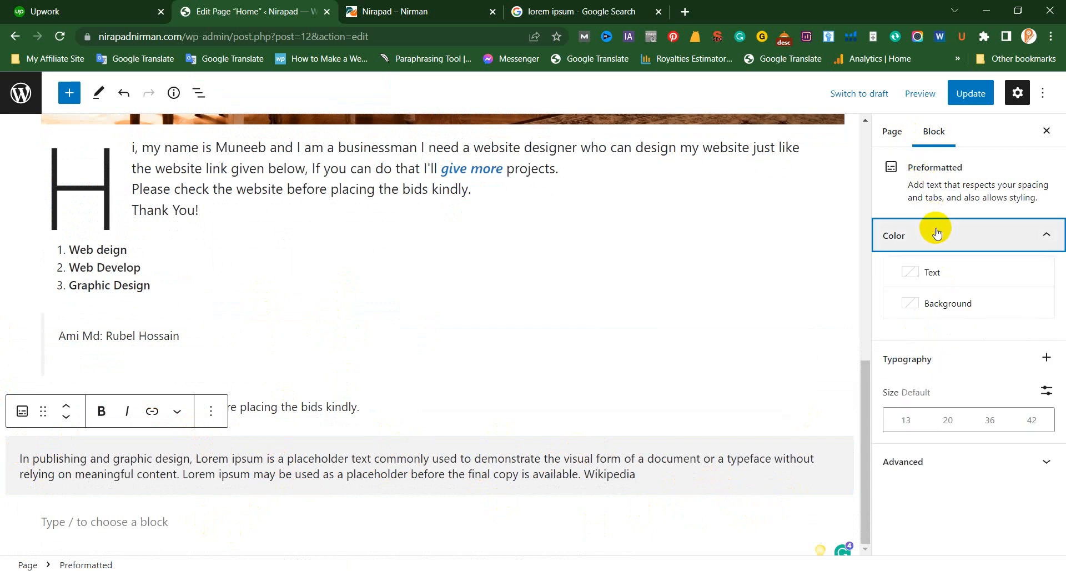
left_click(934, 273)
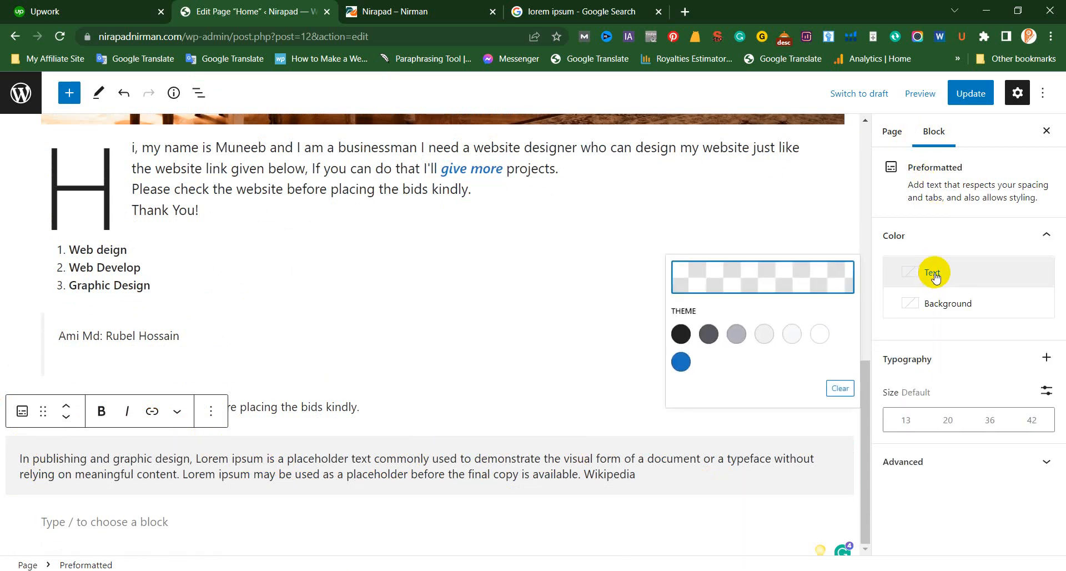
left_click(682, 362)
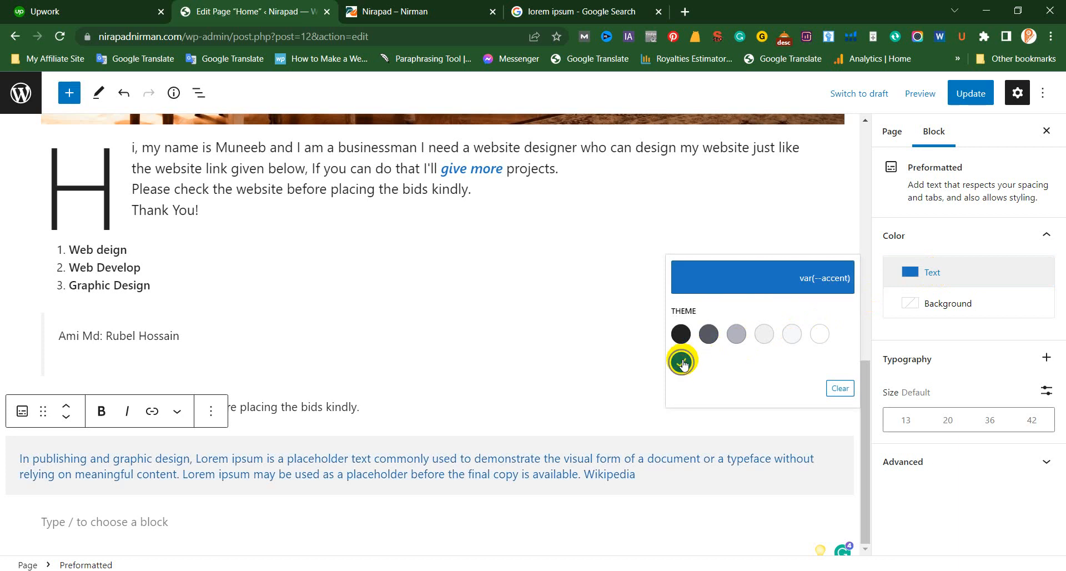
Step: Try the light green gradient and the pale yellow-to-teal gradient as the Preformatted block's background
left_click(952, 310)
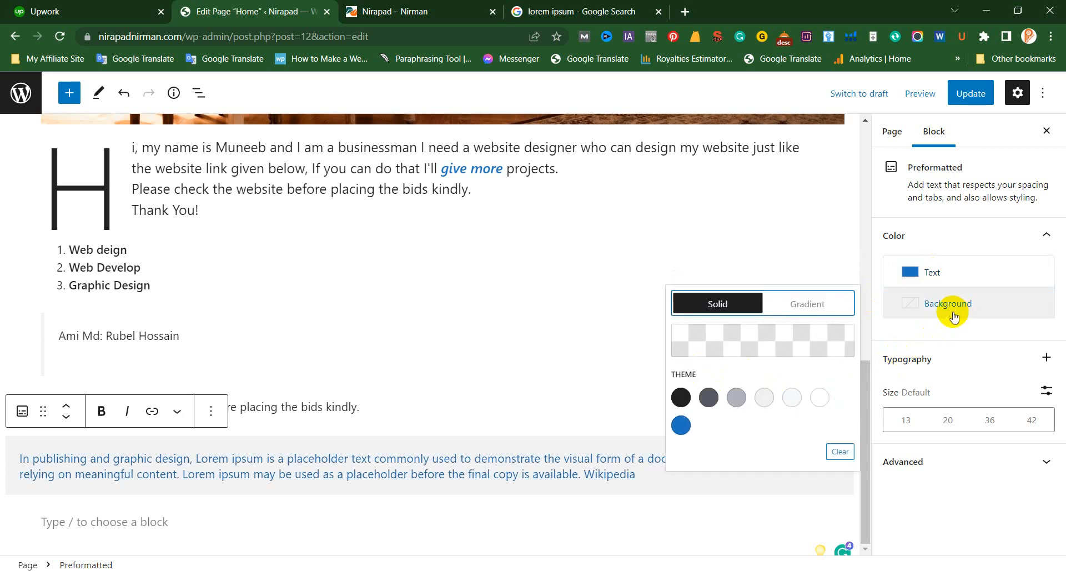
left_click(797, 304)
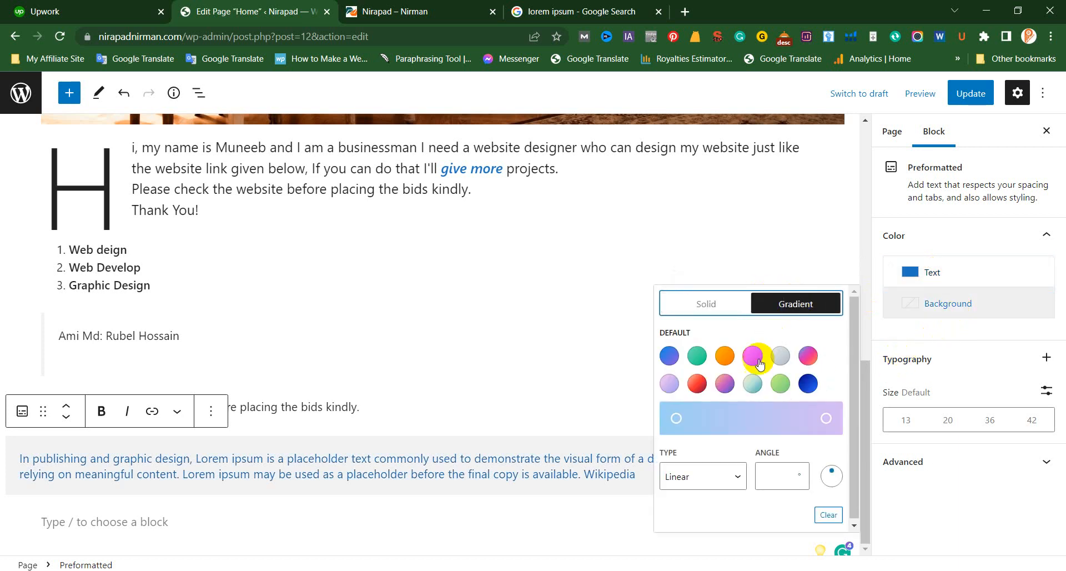
left_click(780, 385)
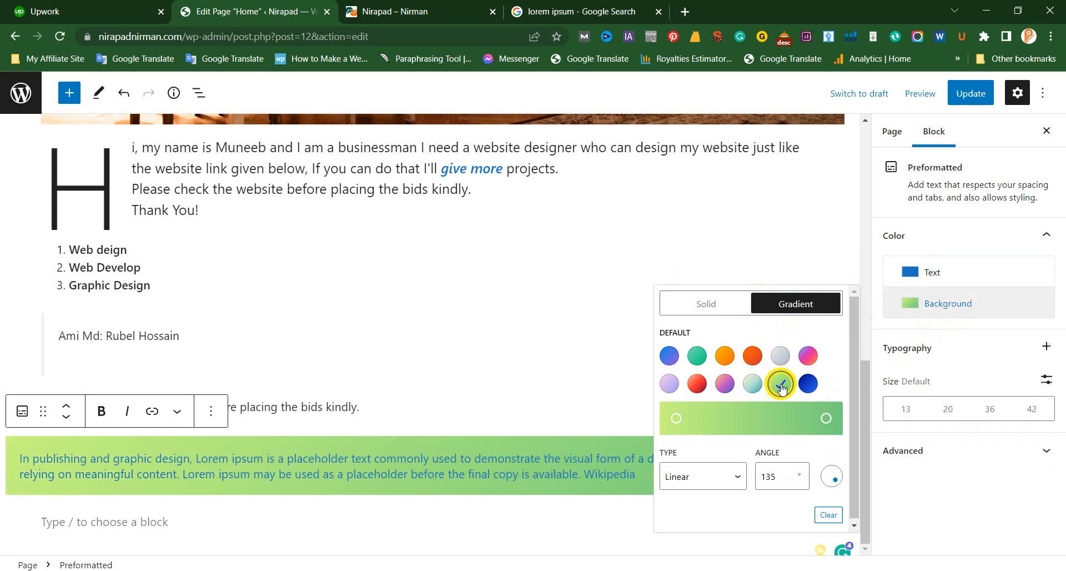
left_click(748, 384)
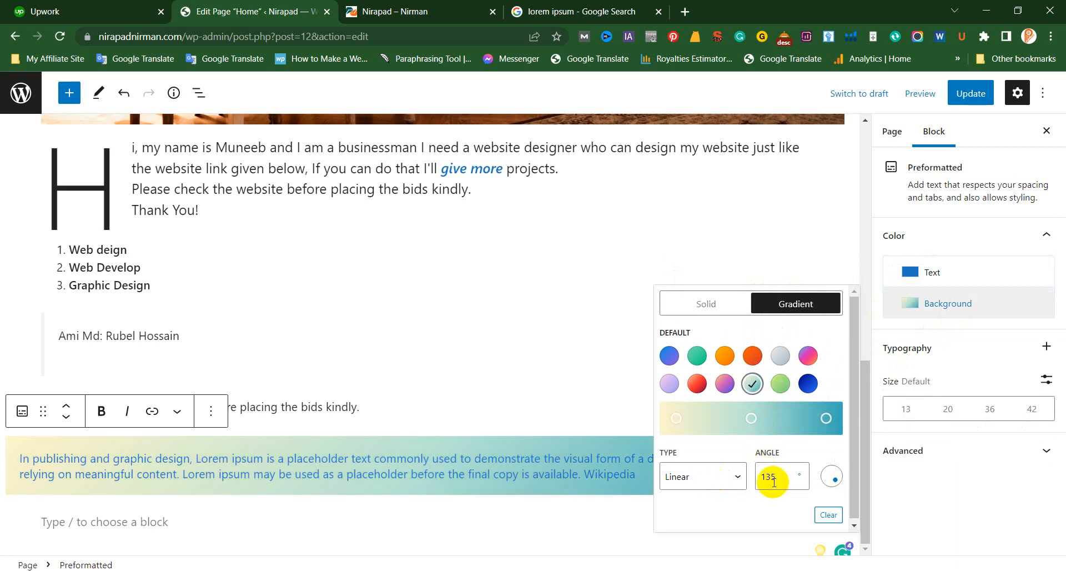
left_click(840, 473)
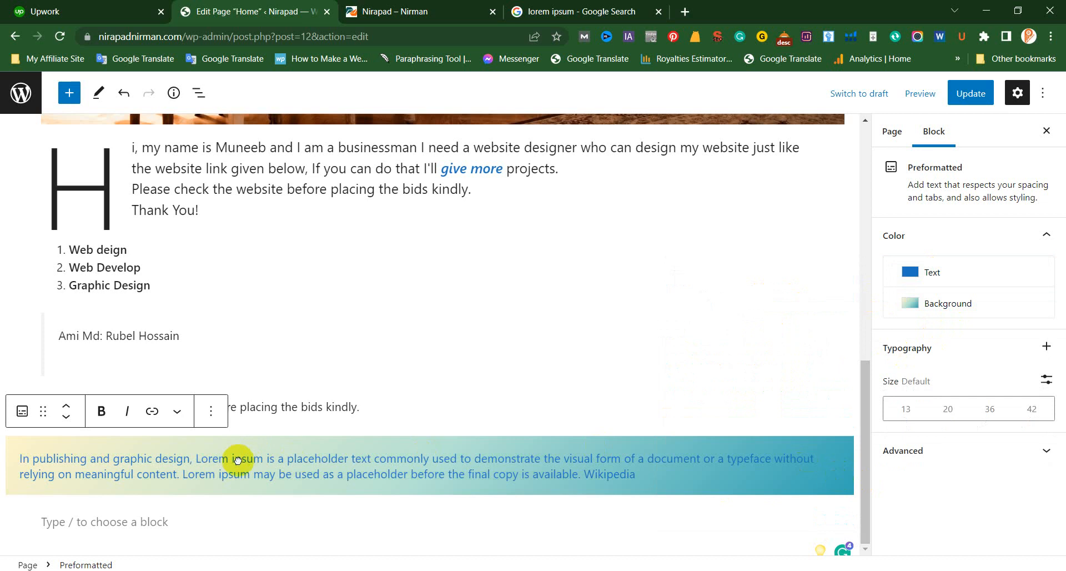
Step: Try moving the gradient's middle color stop, and set the Preformatted block's background to the default pink-to-lavender gradient
left_click(938, 311)
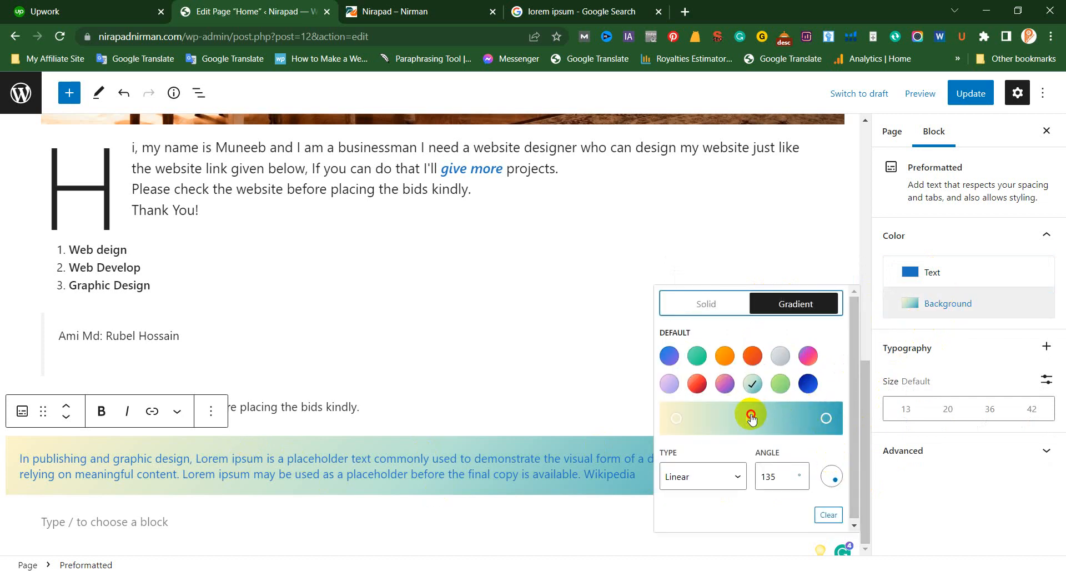
left_click_drag(750, 413, 797, 425)
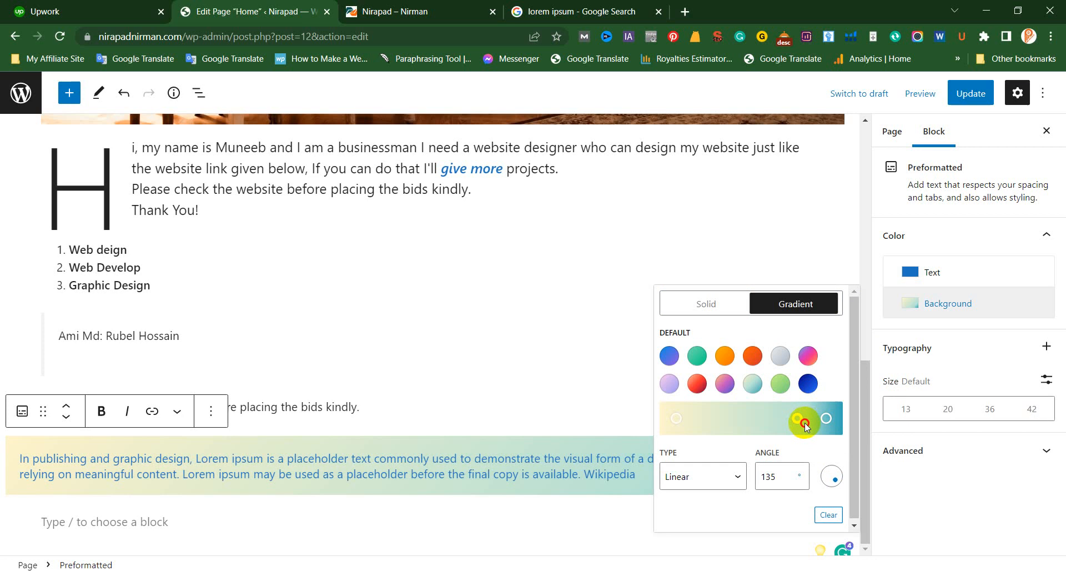
left_click(697, 354)
left_click(667, 357)
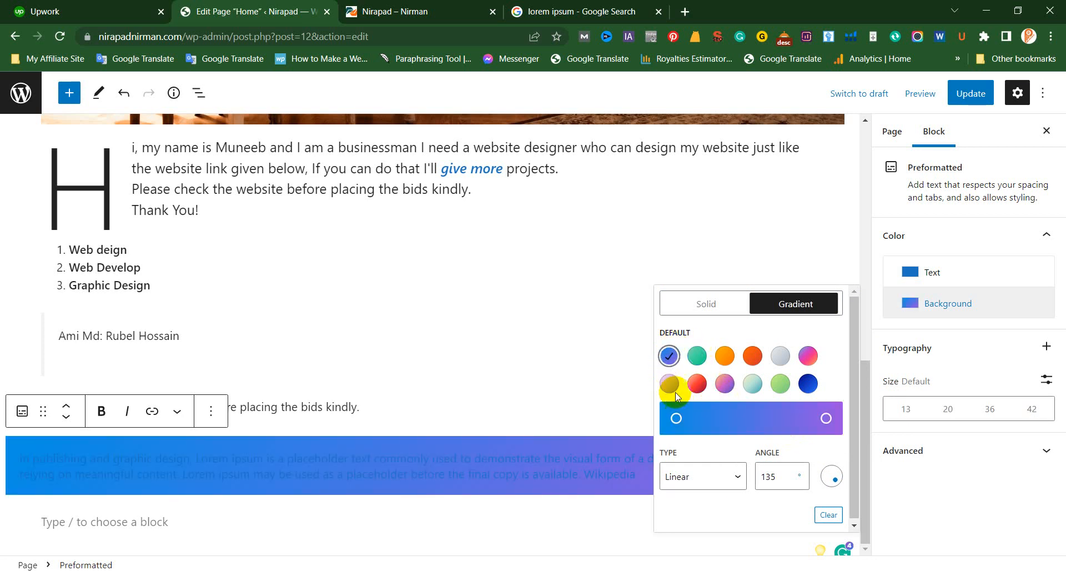
left_click(670, 384)
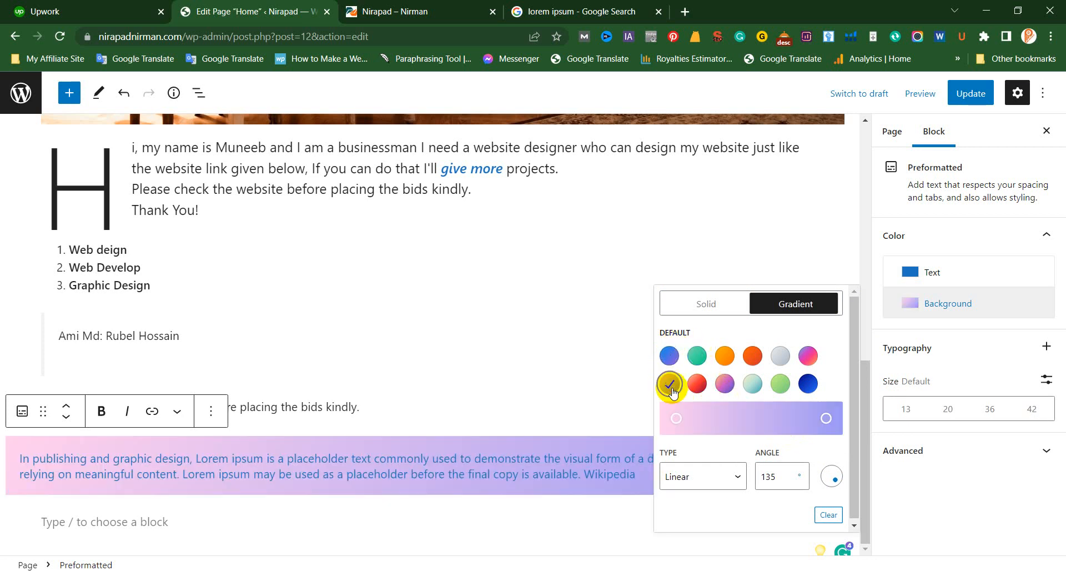
Step: Set the Preformatted block's text color to the black theme color and update the Home page
left_click(938, 268)
left_click(686, 341)
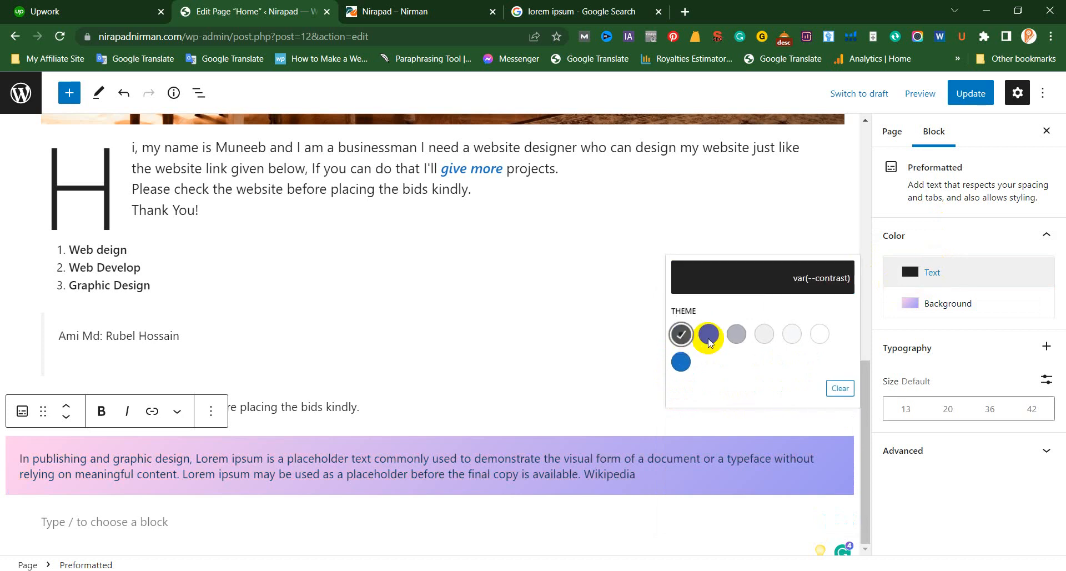
left_click(821, 339)
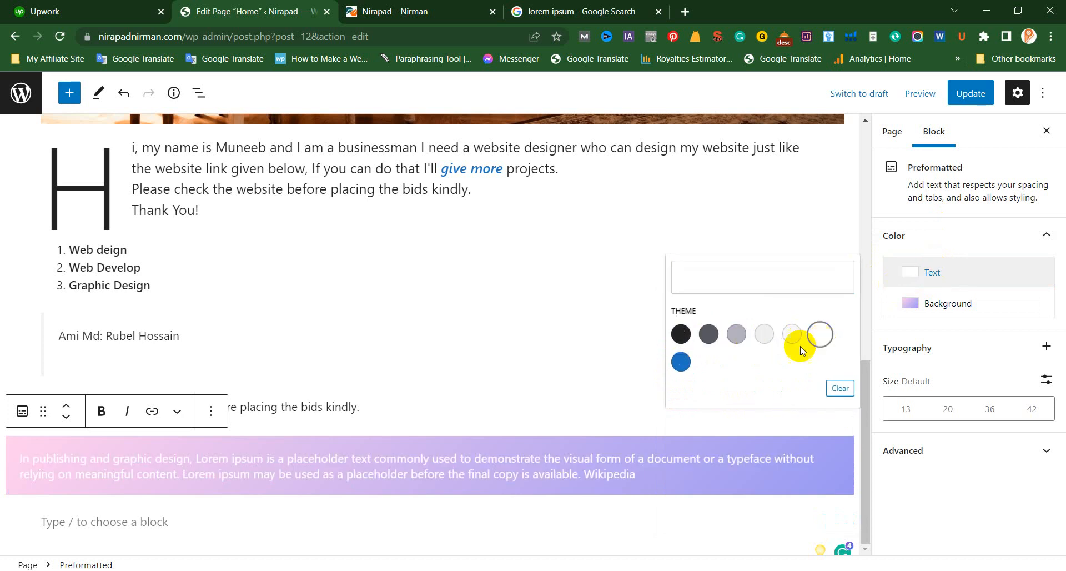
left_click(682, 334)
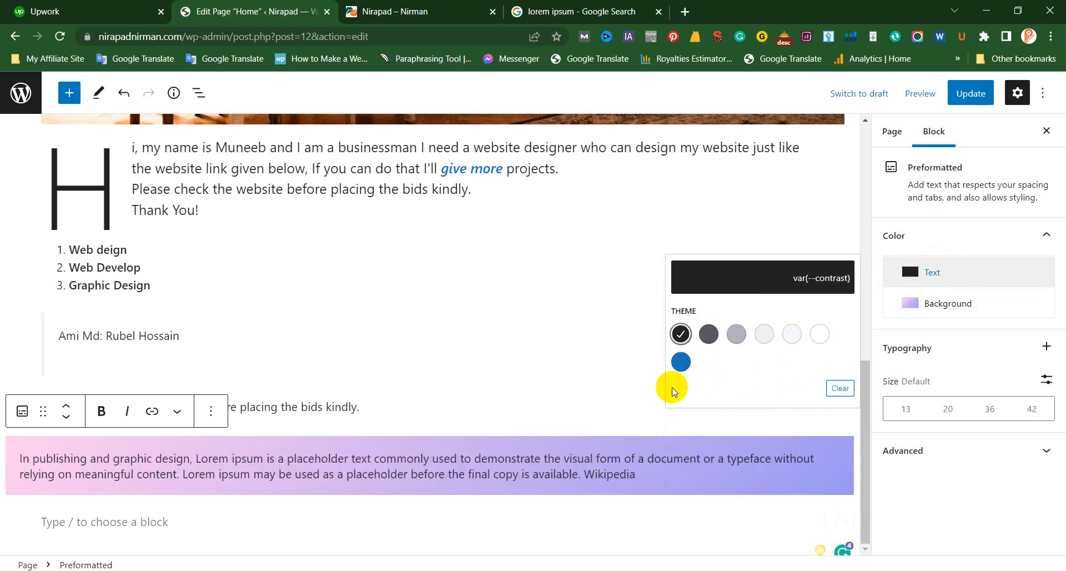
left_click(633, 376)
left_click(647, 408)
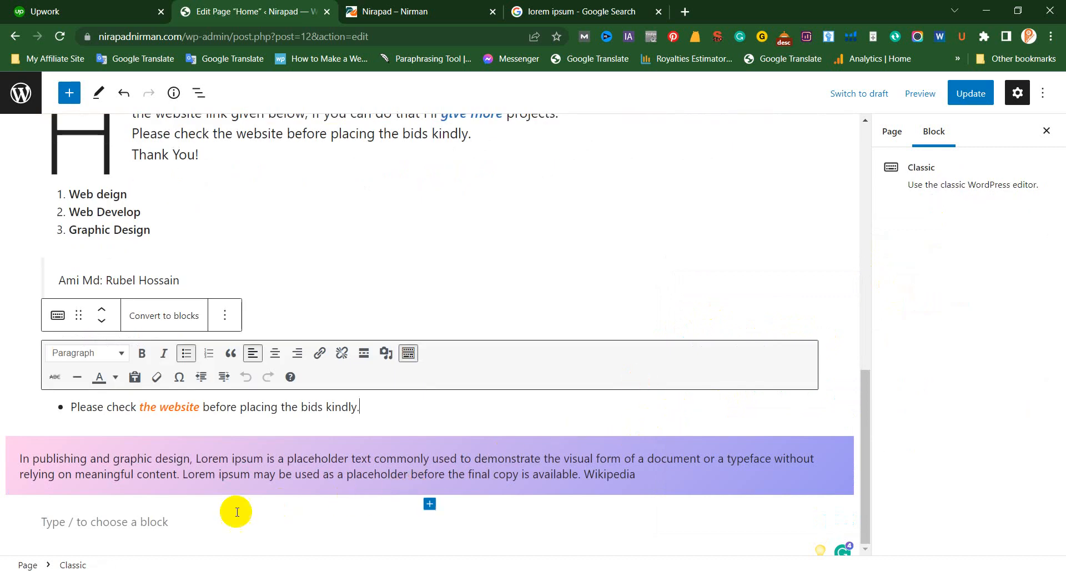
left_click(217, 519)
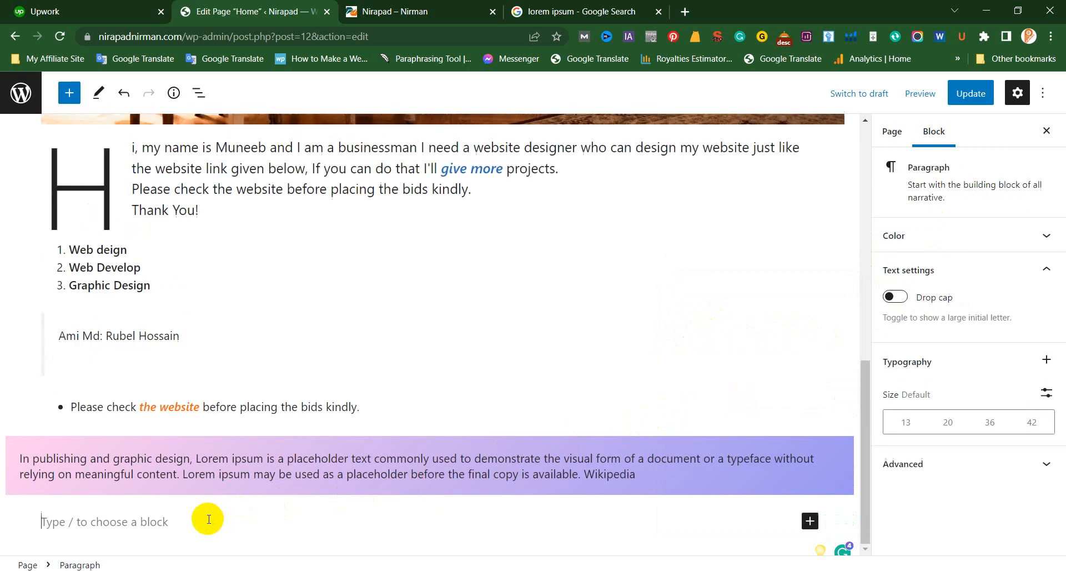
left_click(975, 93)
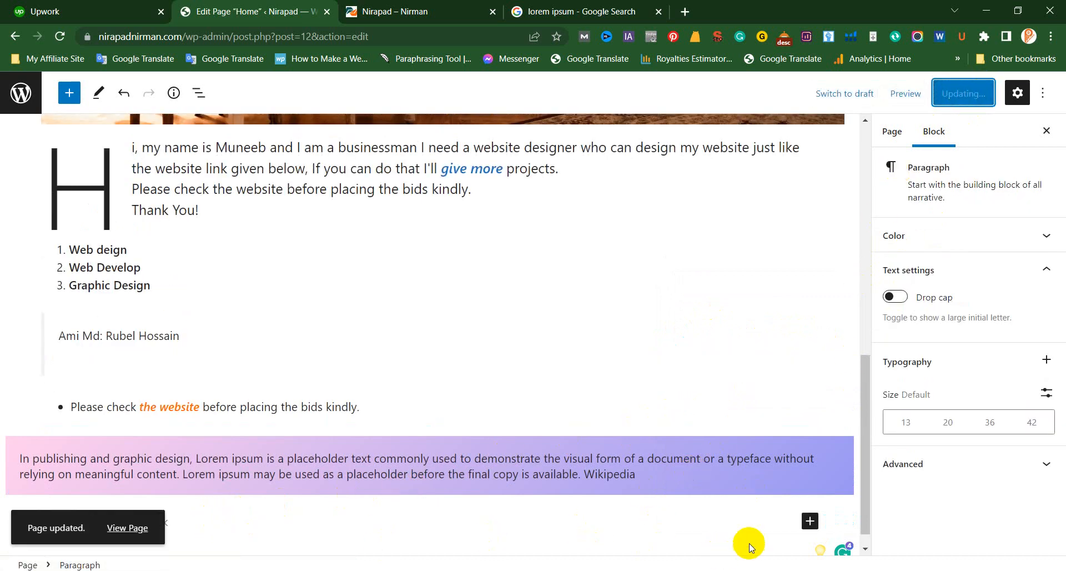
Step: Insert a Pullquote block below the Preformatted block at the end of the page, ready for its quote text
left_click(810, 520)
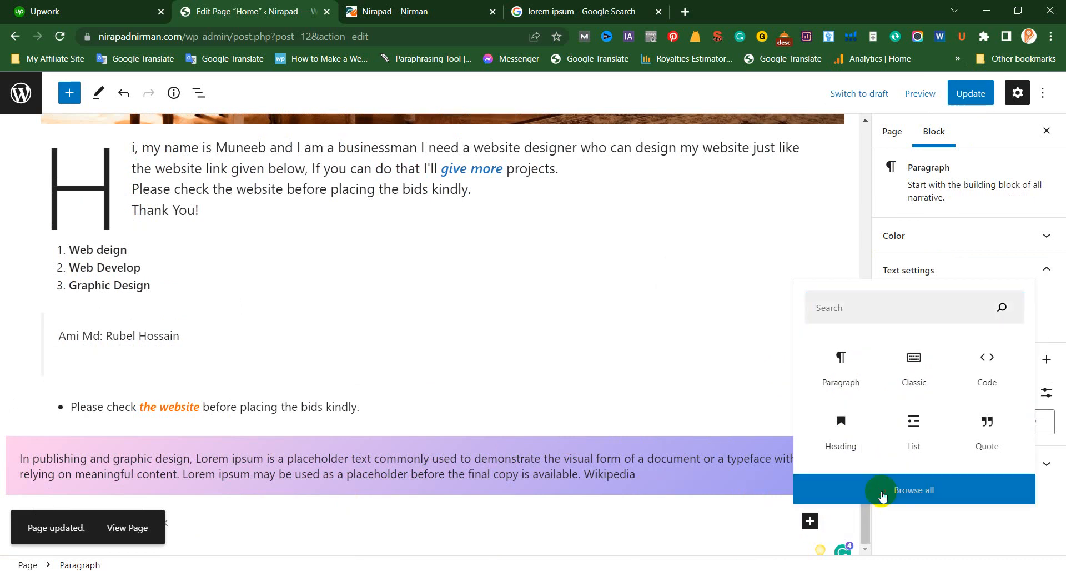
left_click(914, 490)
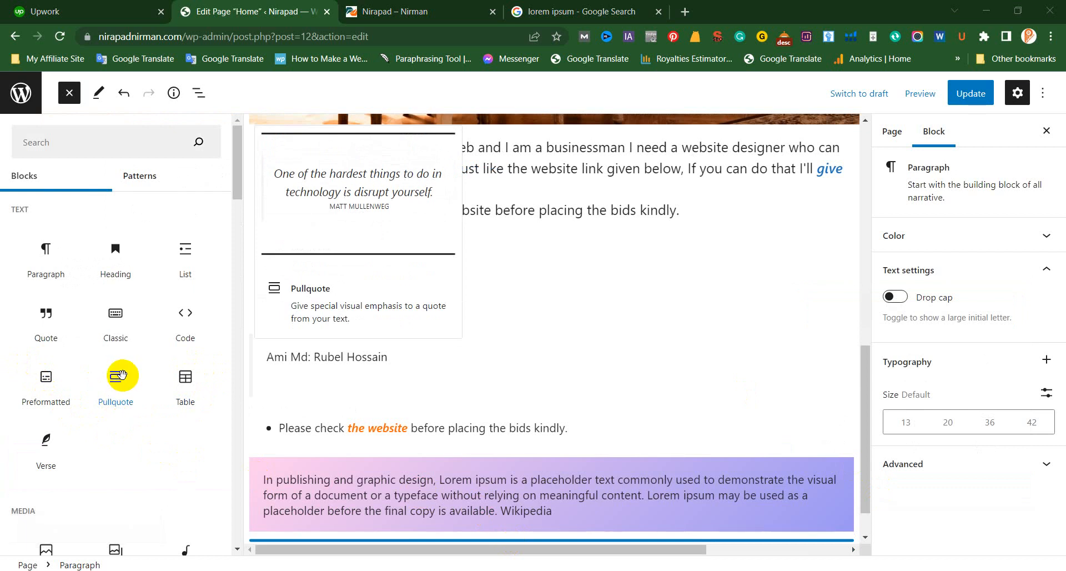
scroll(305, 388, "down", 1)
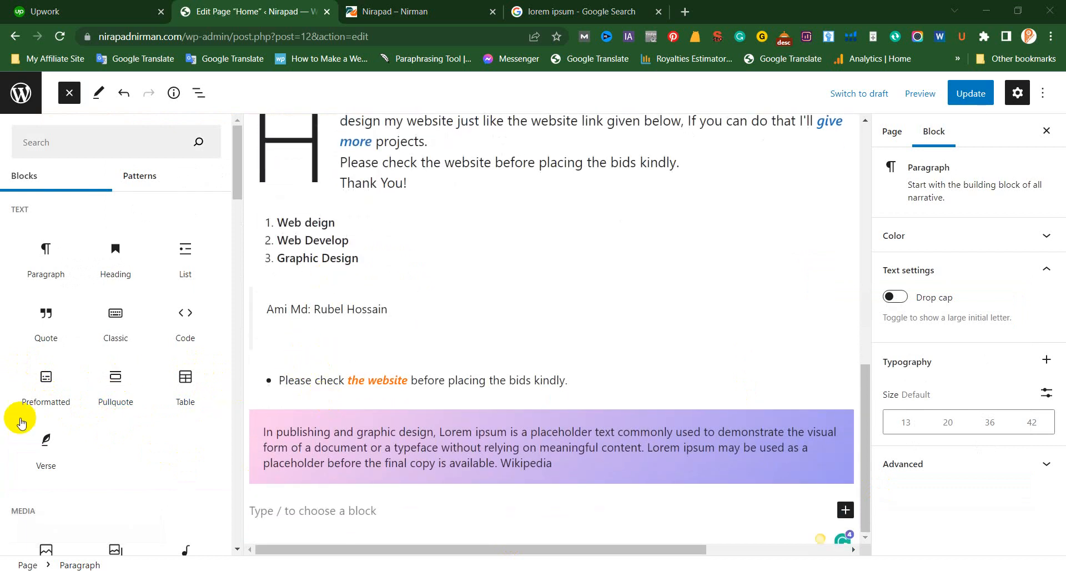
left_click_drag(119, 381, 370, 510)
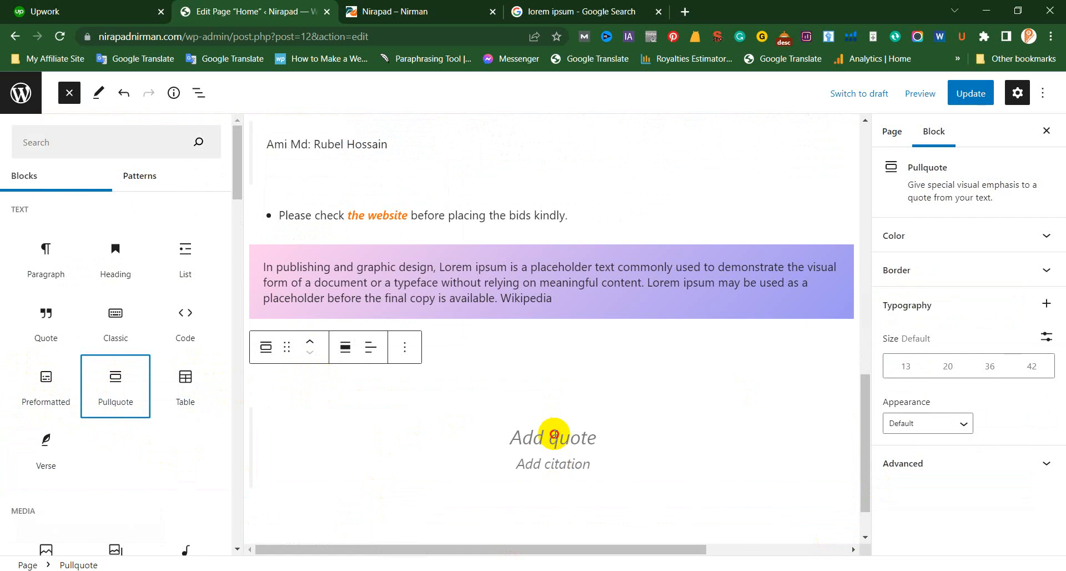
left_click(555, 436)
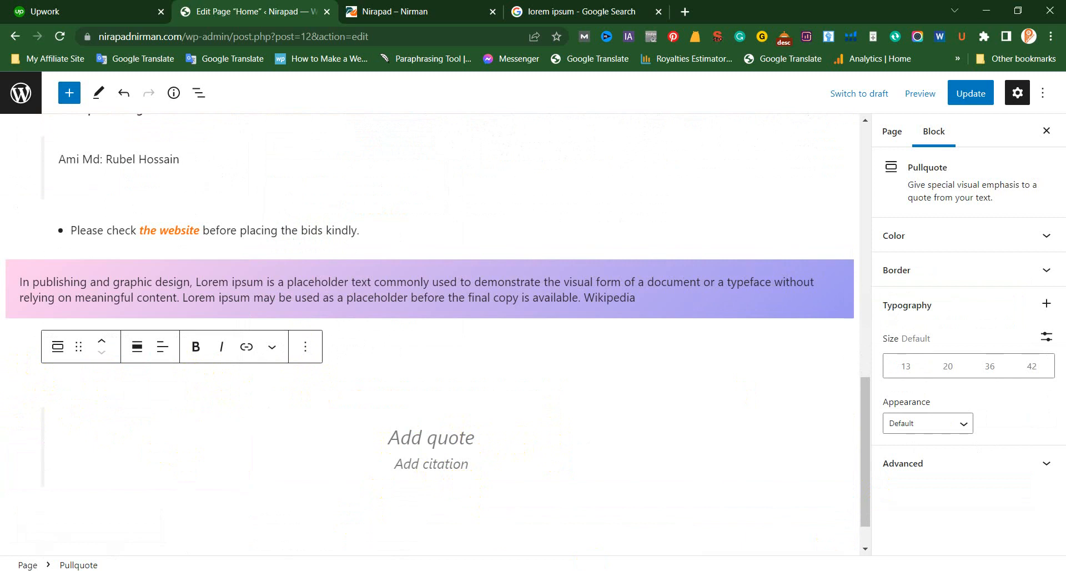
Step: Fill the pullquote with the "lorem-ipsum" heading and the repeated version 2 README note from the npm page, and update the Home page
left_click(606, 10)
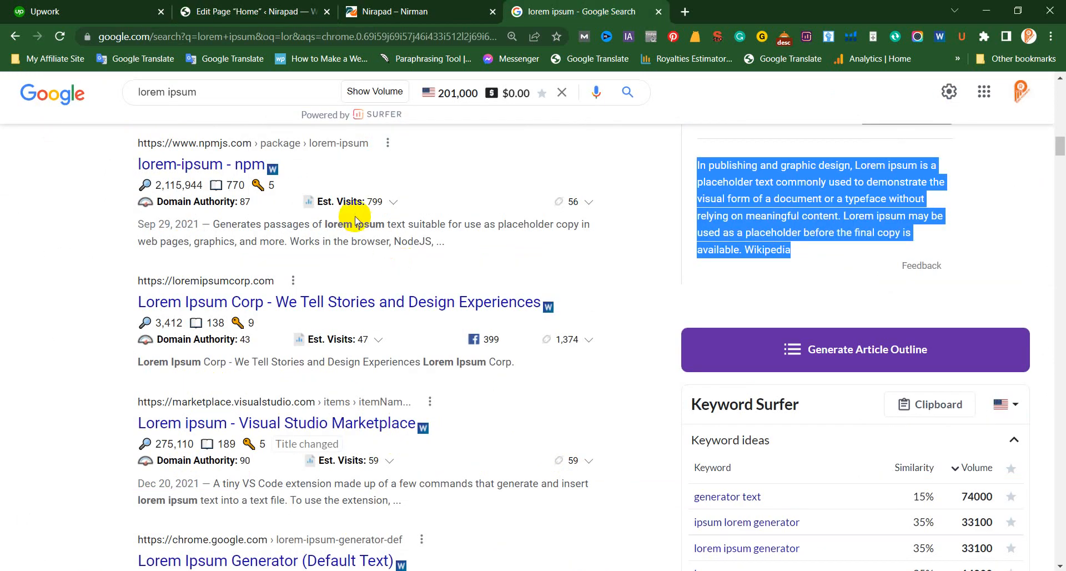
scroll(371, 232, "up", 3)
scroll(504, 512, "down", 3)
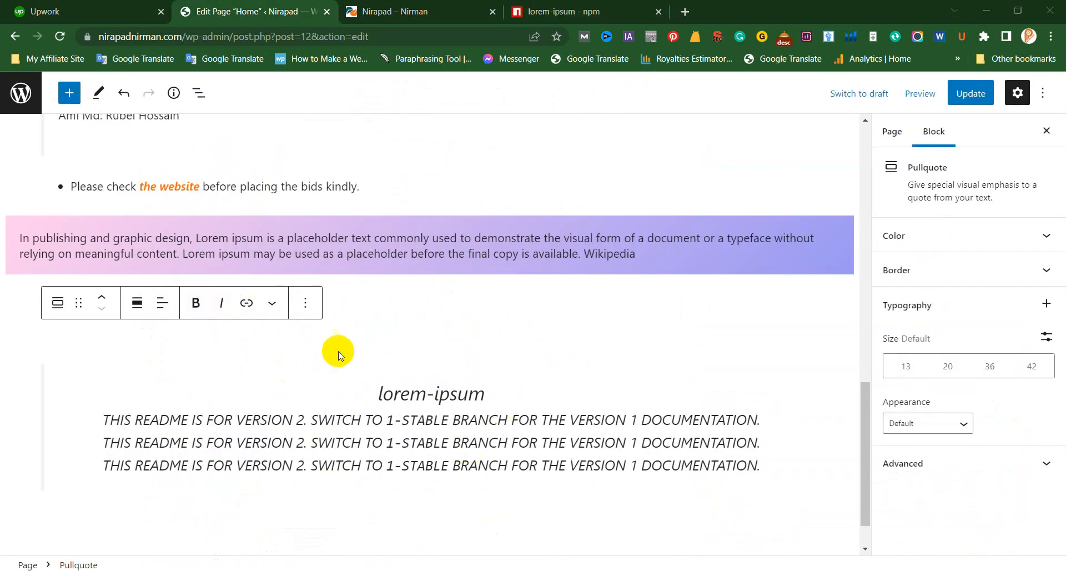
left_click(971, 94)
Step: Reload the live site and examine how the gradient Preformatted block and the pullquote appear at the end of the page
left_click(436, 7)
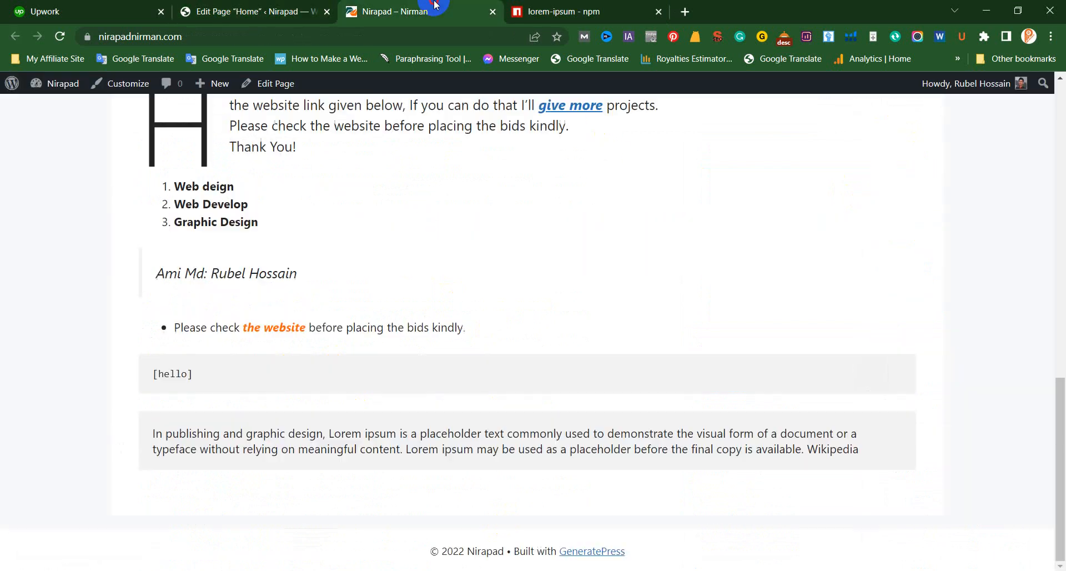
left_click(59, 36)
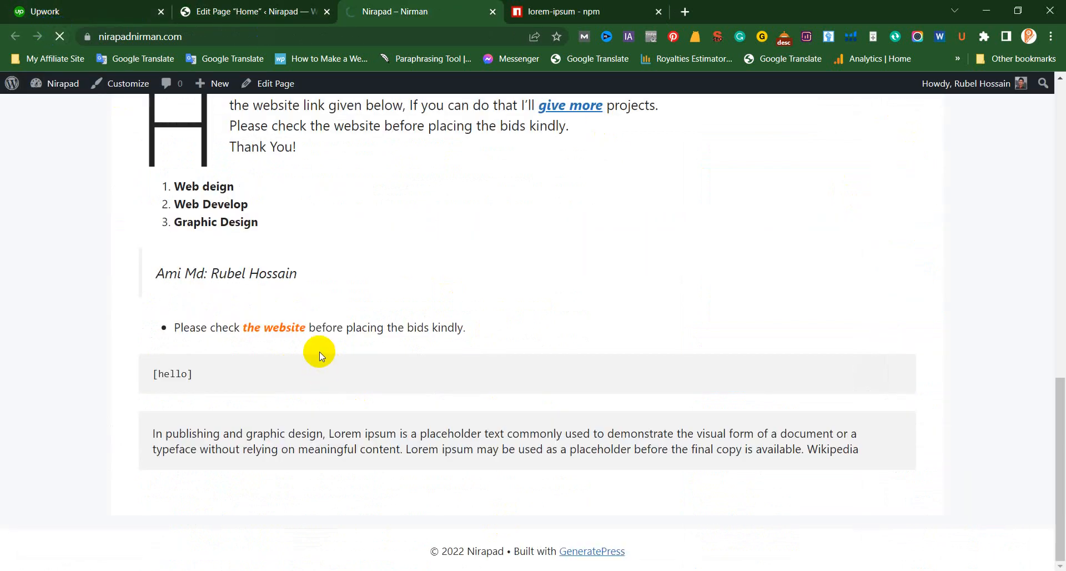
scroll(414, 399, "down", 4)
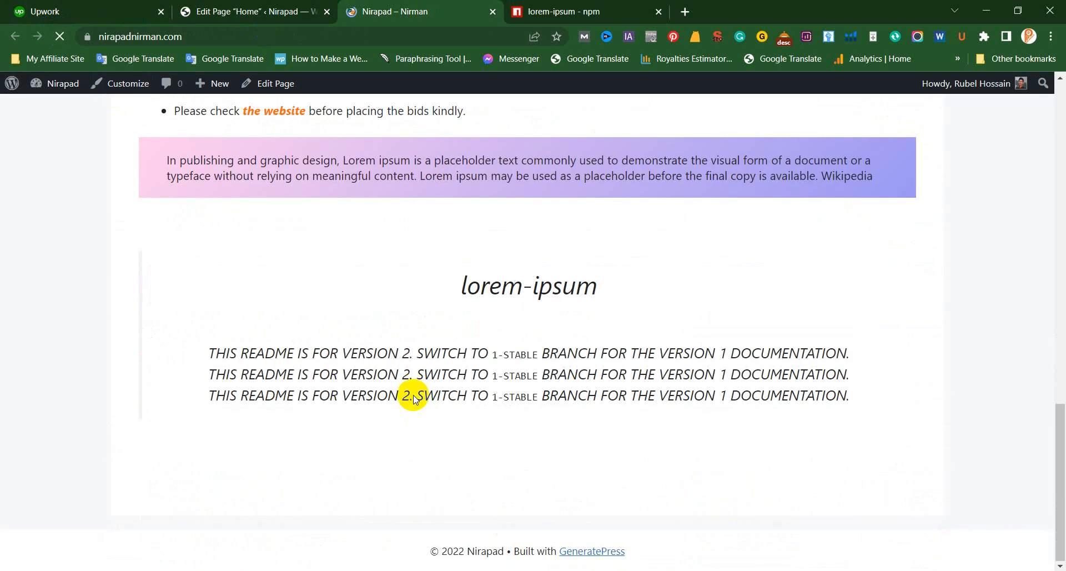
scroll(257, 231, "up", 5)
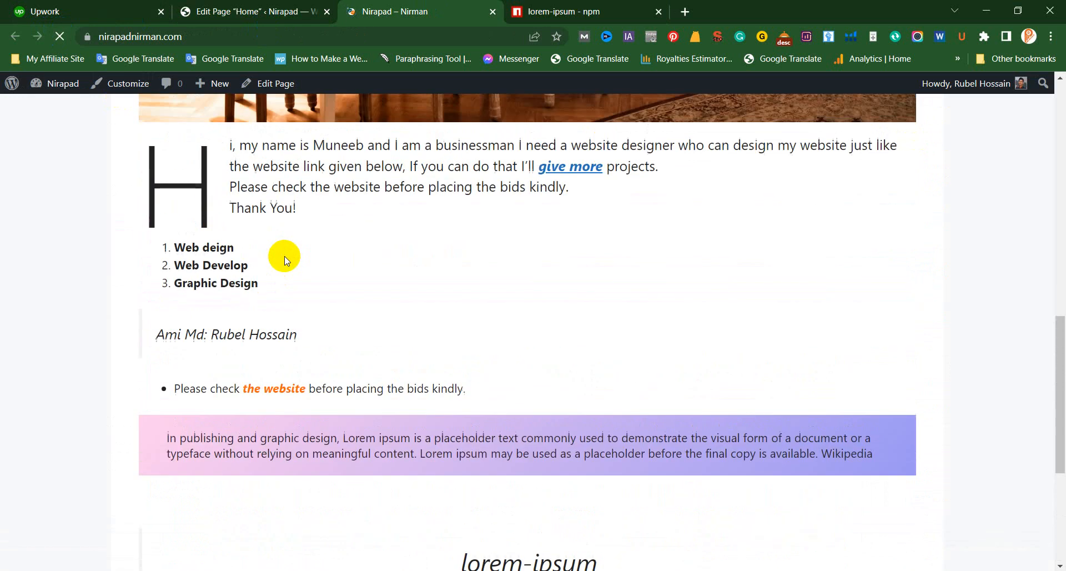
left_click_drag(193, 334, 305, 383)
scroll(305, 378, "down", 5)
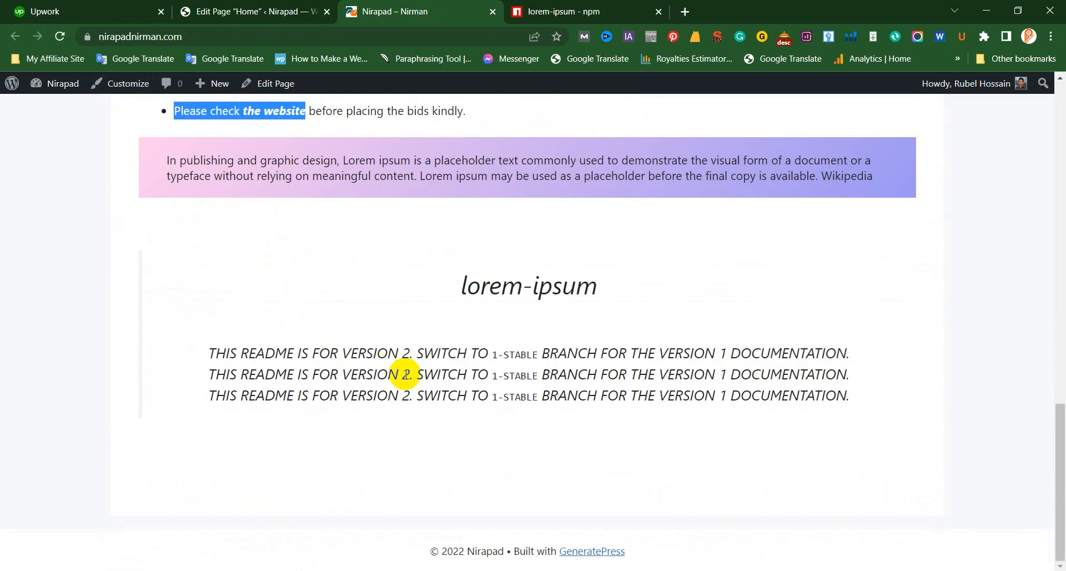
left_click_drag(448, 293, 567, 368)
Step: Return to the Home page editor and set the Pullquote block's text color to the blue theme color
left_click(311, 11)
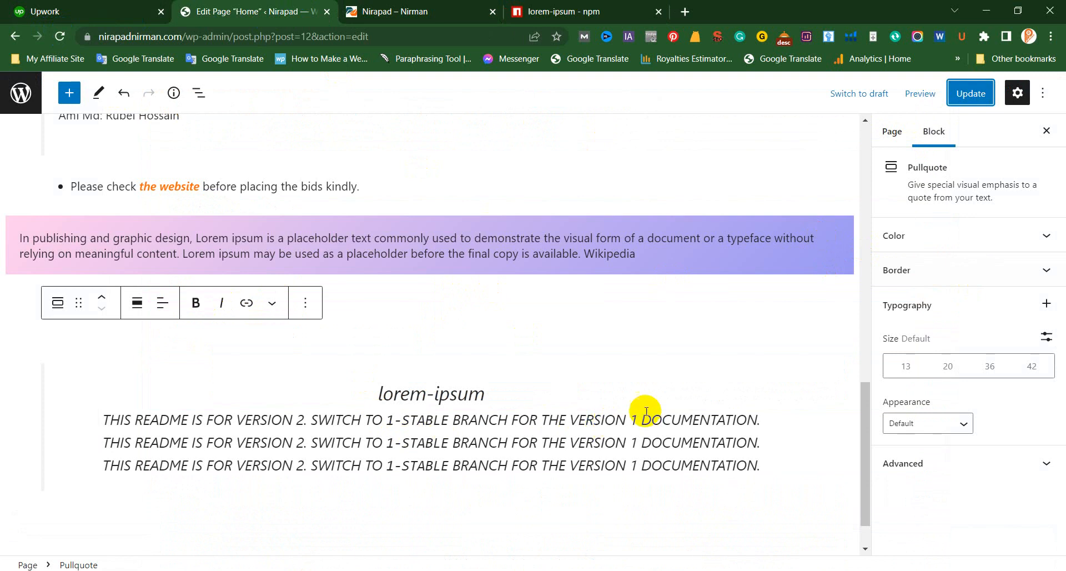
left_click(951, 243)
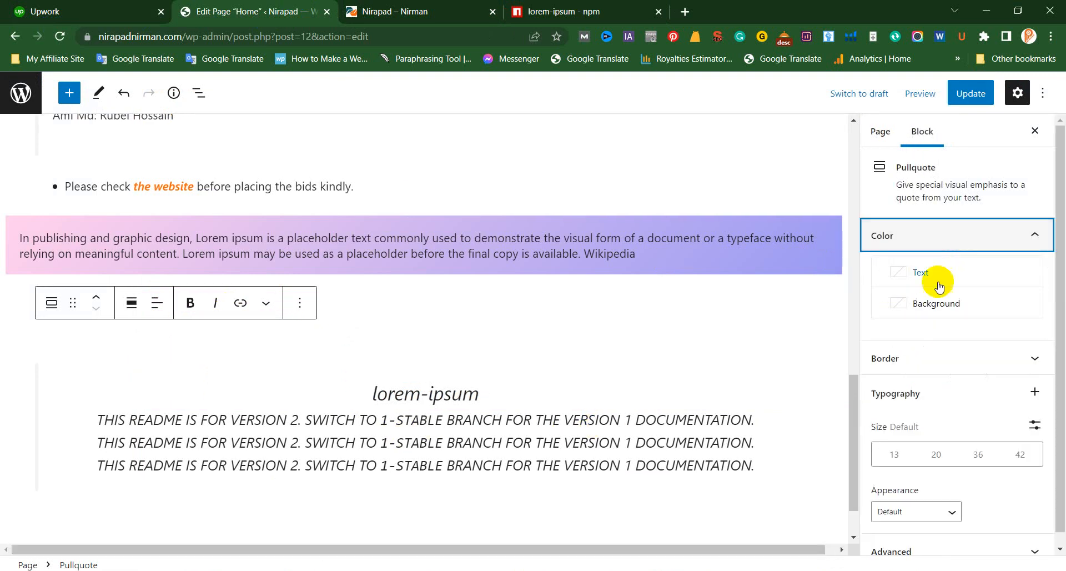
left_click(878, 271)
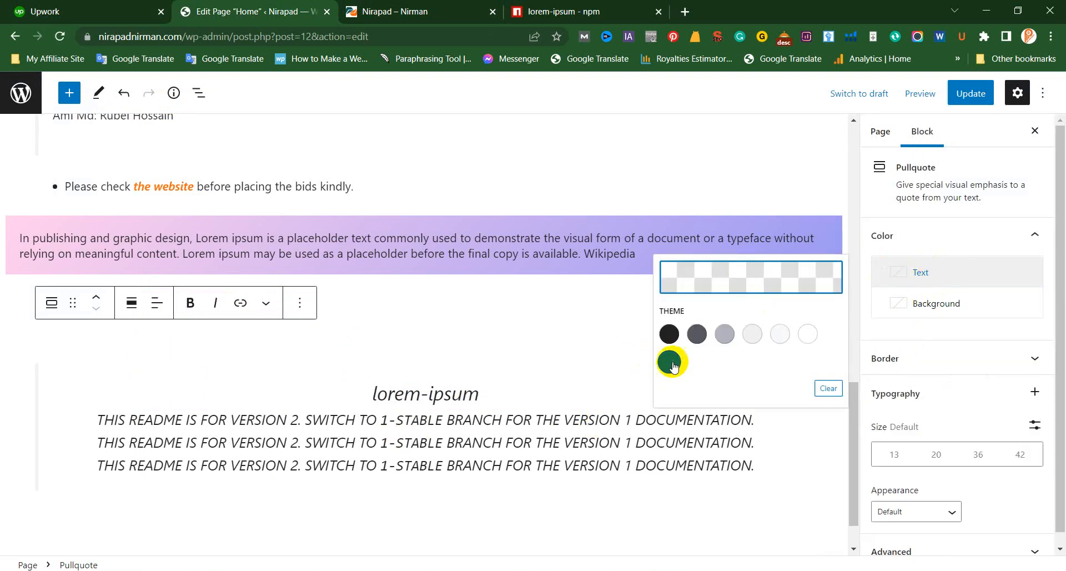
left_click(396, 255)
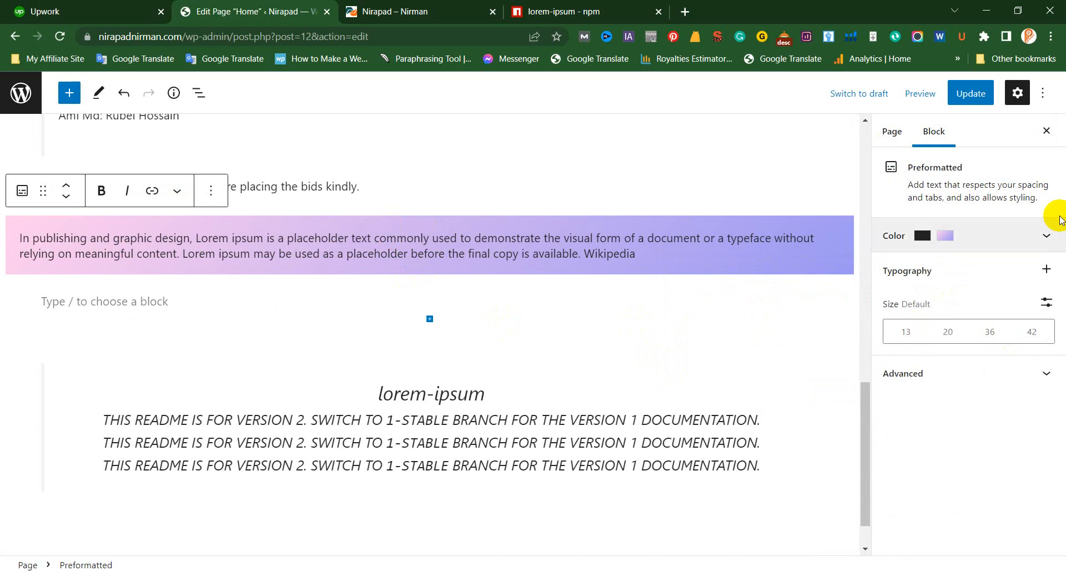
left_click(952, 240)
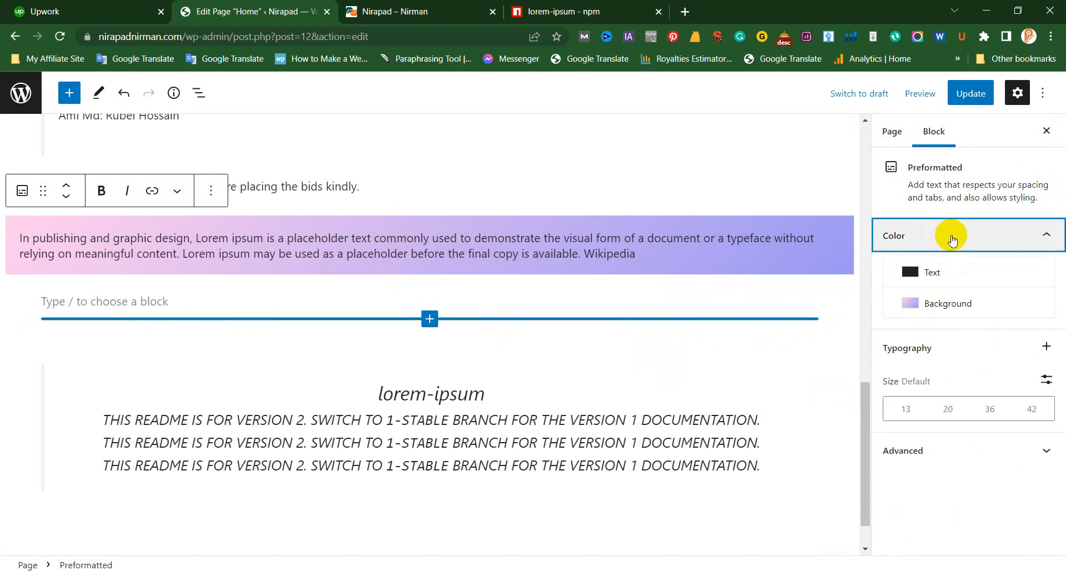
double_click(433, 442)
left_click(922, 235)
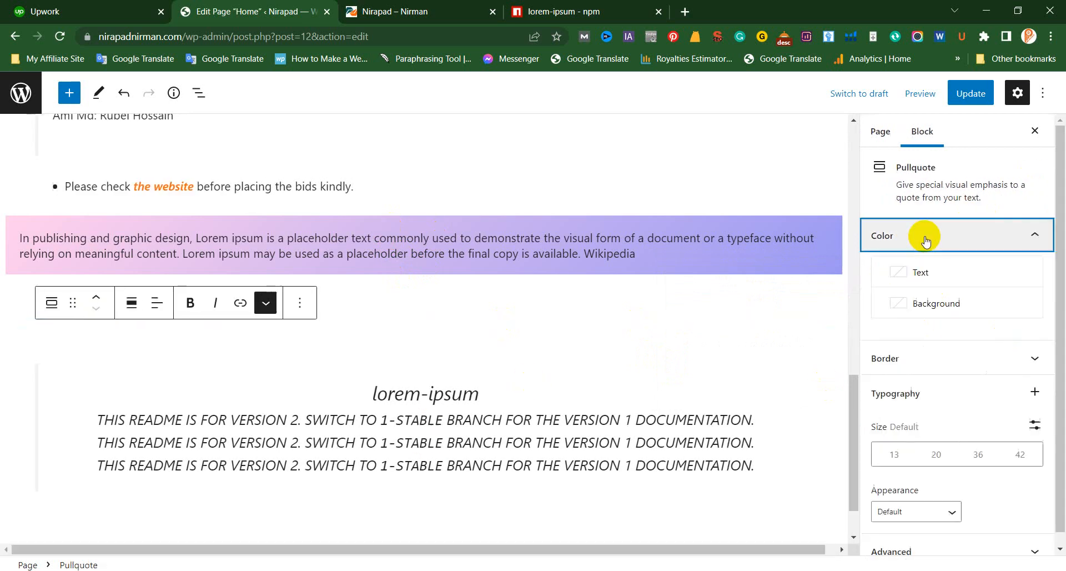
left_click(911, 271)
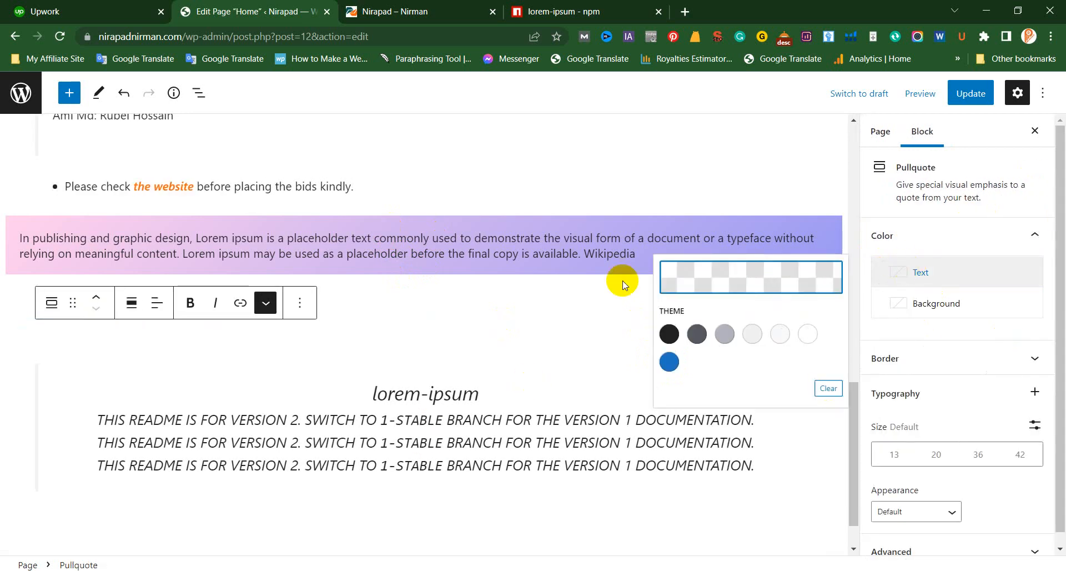
left_click(670, 362)
Step: Try solid grey and near-white backgrounds on the pullquote, and settle on the light grey to blue-grey default gradient
left_click(1000, 297)
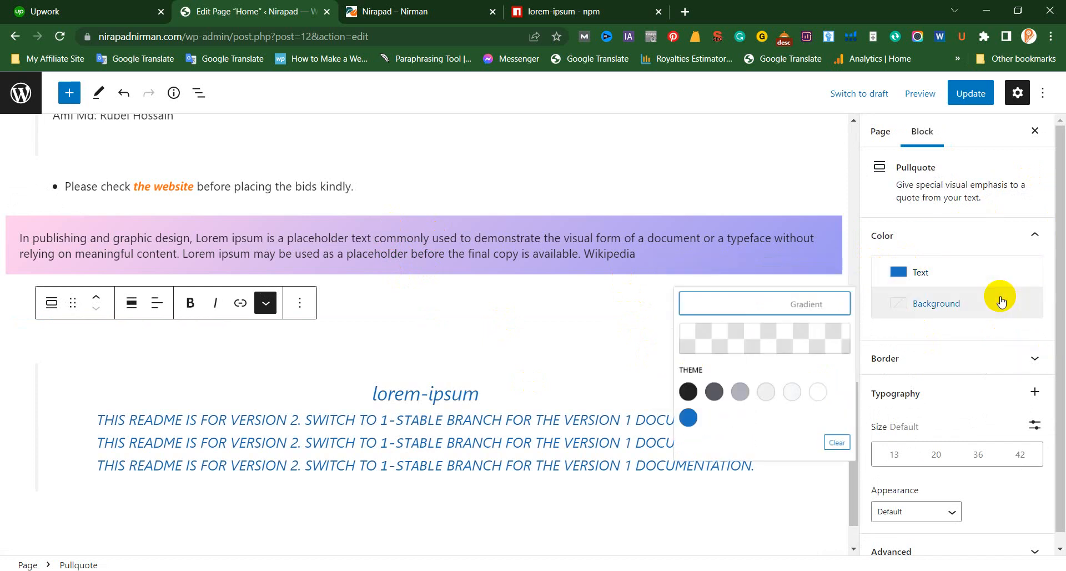
left_click(726, 397)
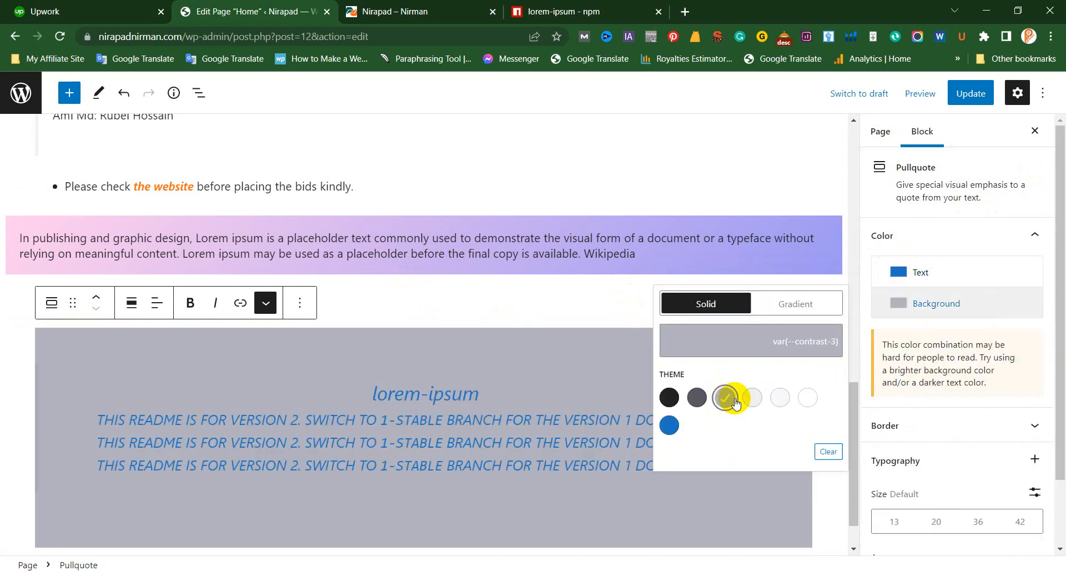
left_click(780, 398)
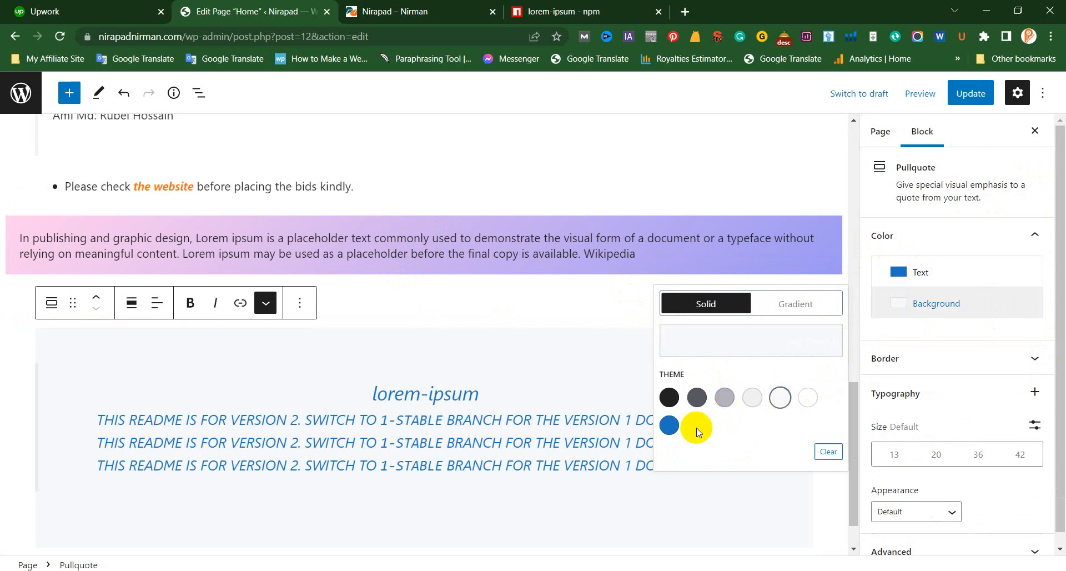
left_click(803, 305)
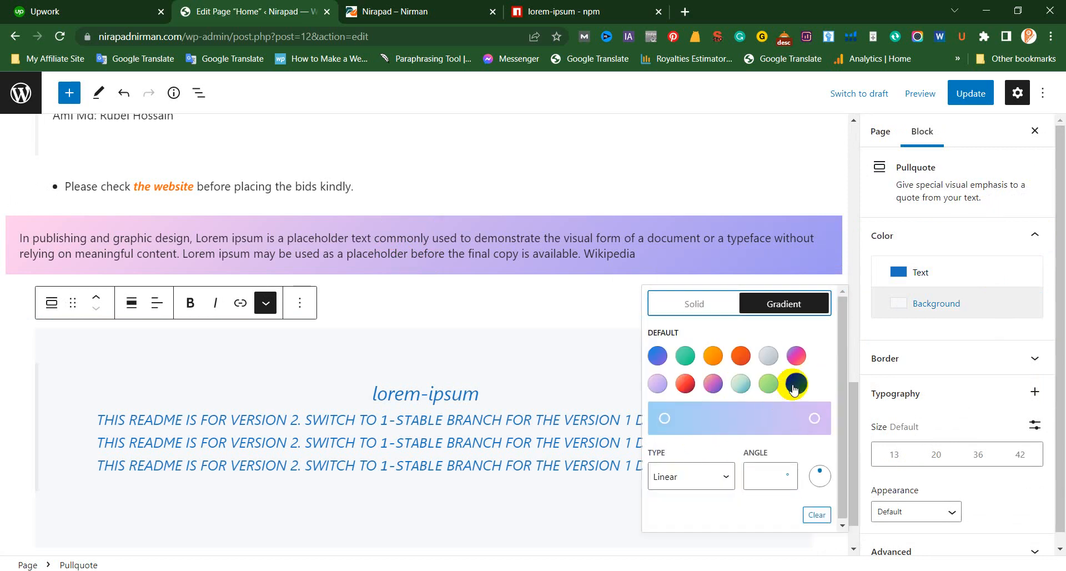
left_click(769, 356)
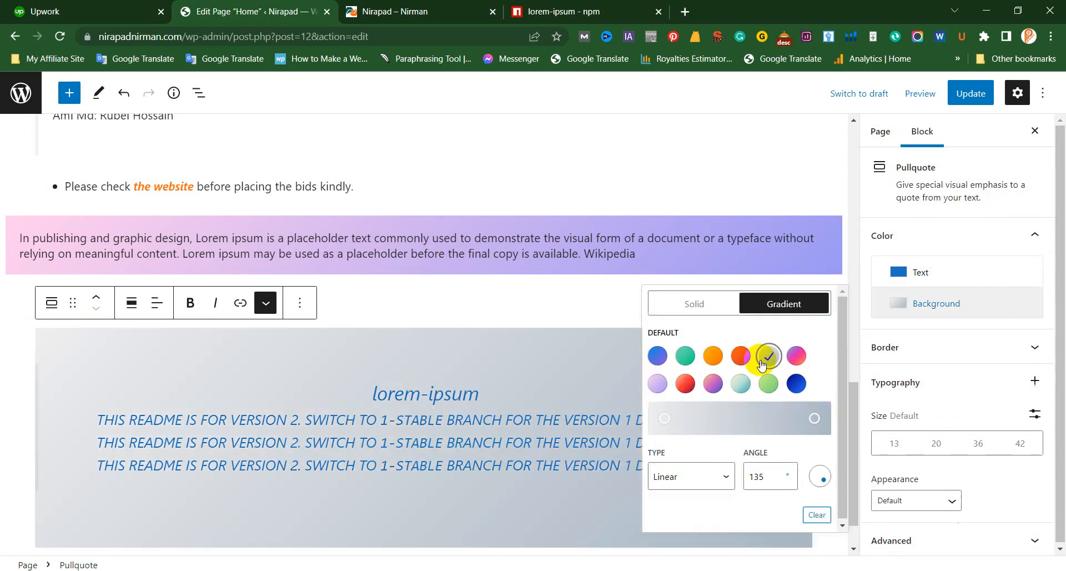
left_click(584, 302)
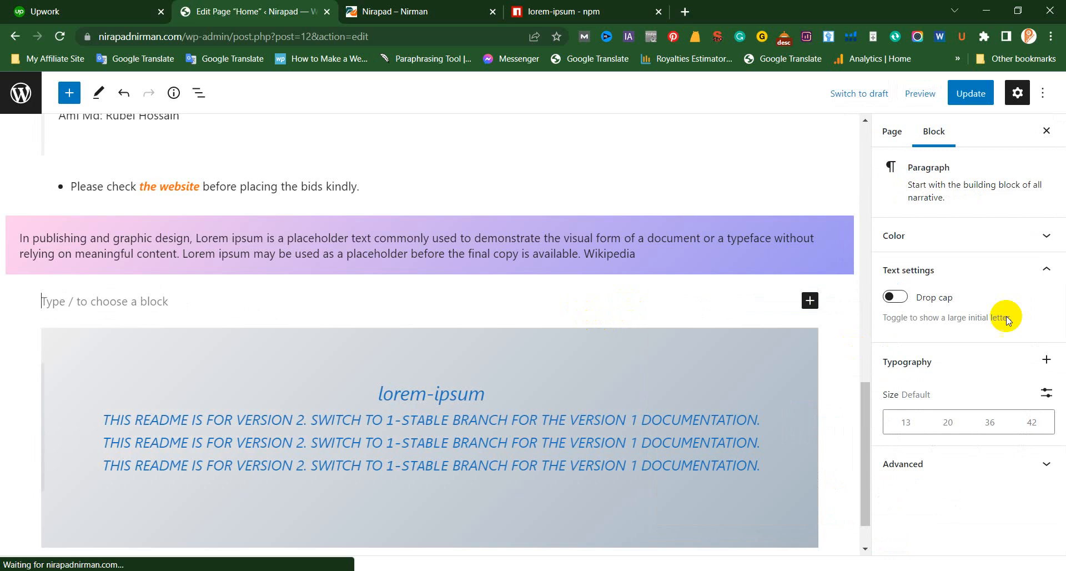
left_click(896, 299)
left_click(896, 300)
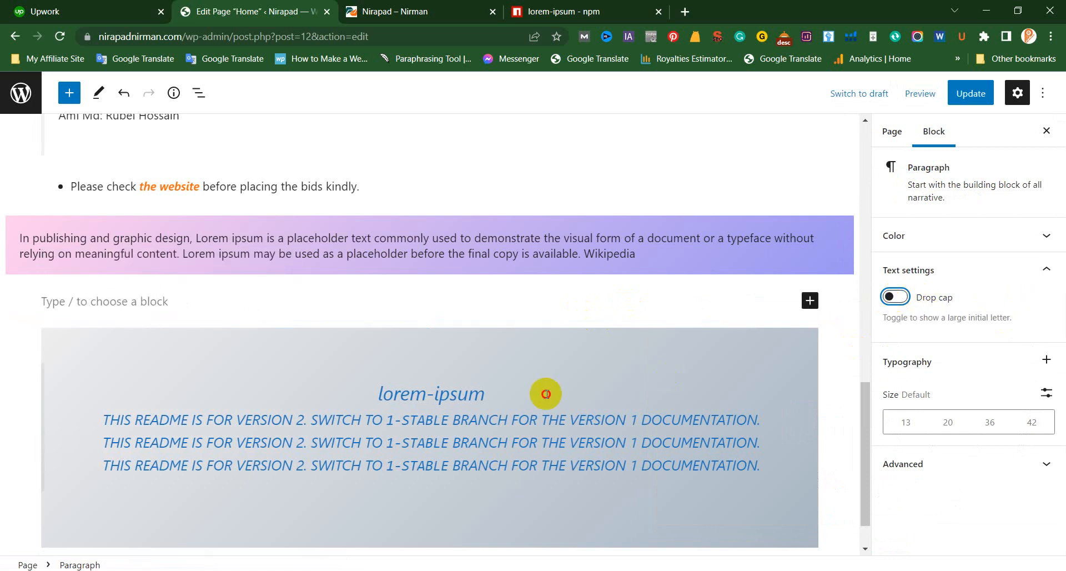
left_click(543, 393)
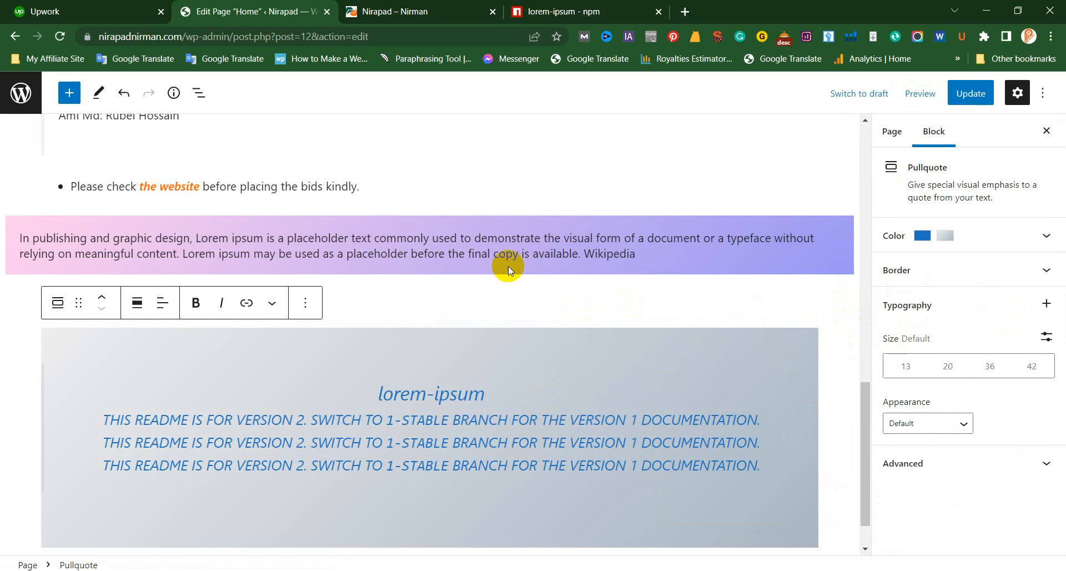
left_click(153, 243)
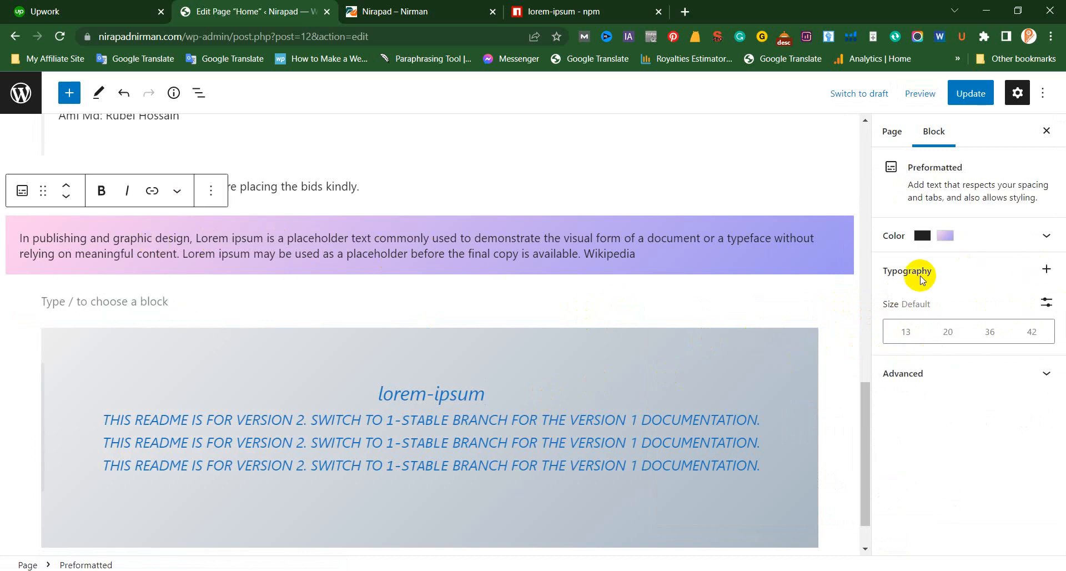
Step: Give the pullquote a 2 px border with the dotted style
double_click(427, 421)
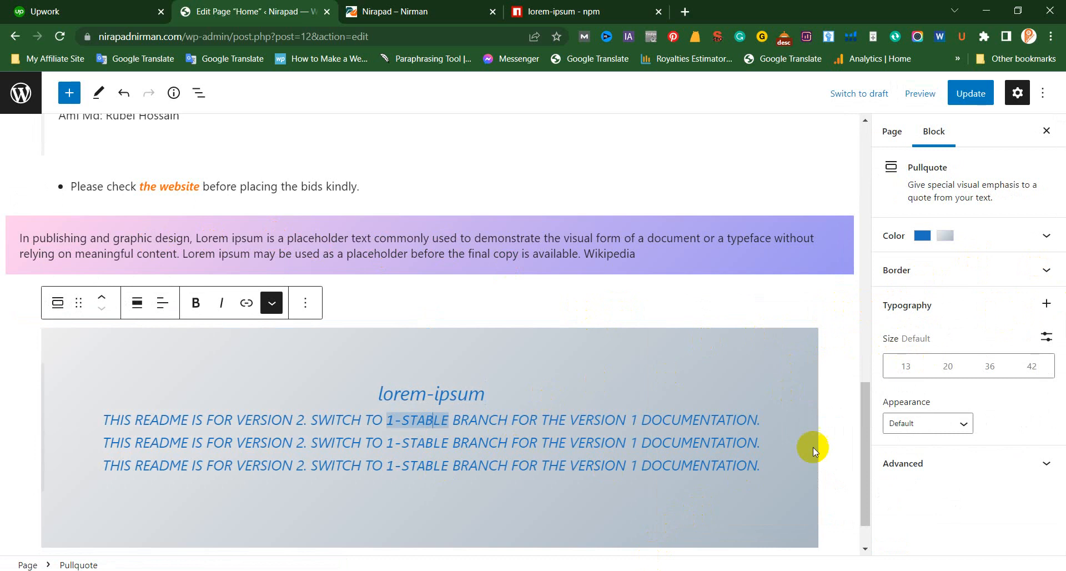
left_click(949, 269)
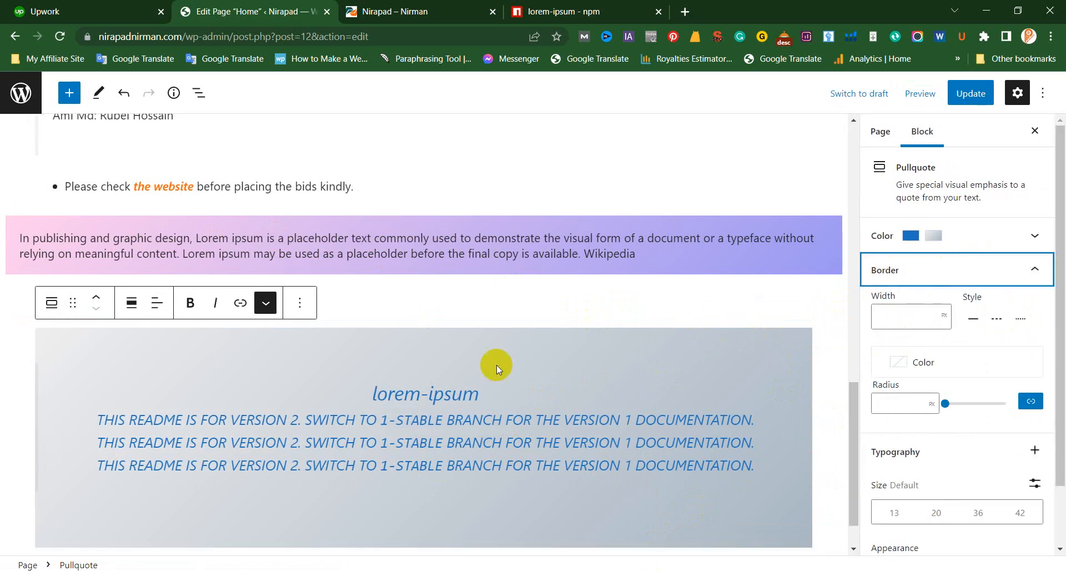
scroll(944, 311, "down", 2)
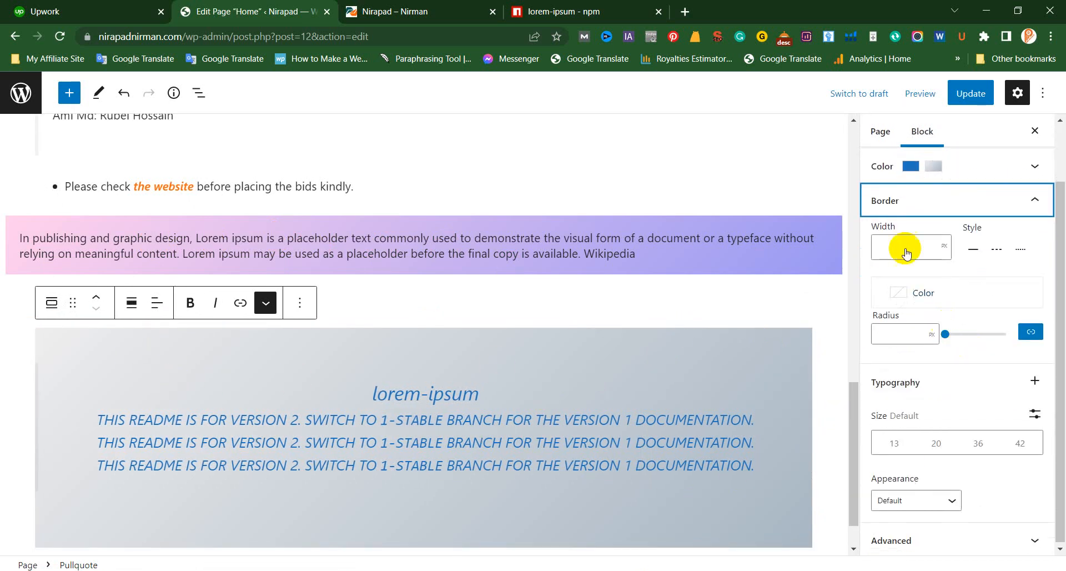
left_click(925, 243)
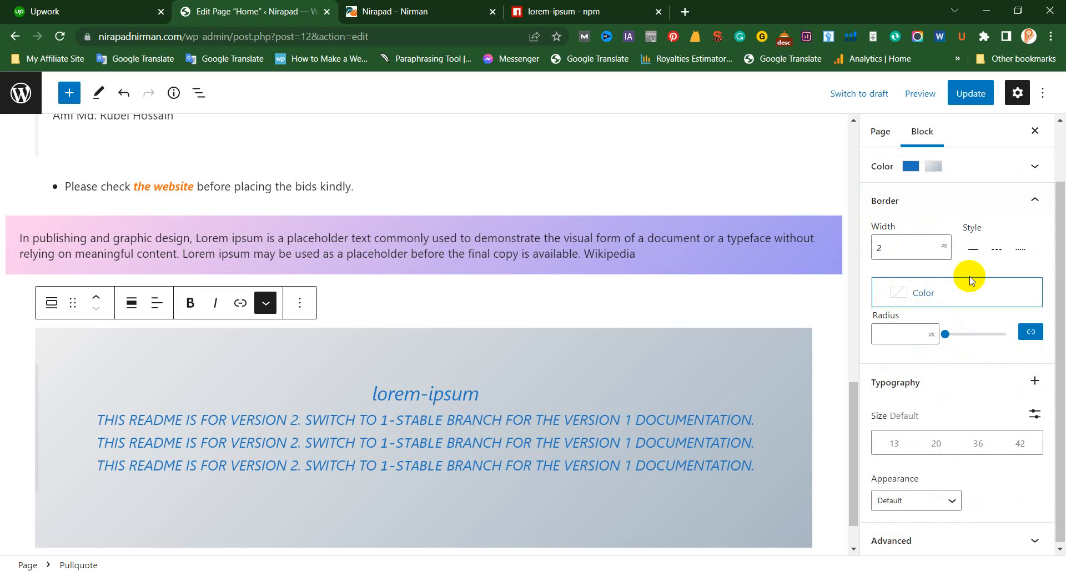
left_click(986, 240)
left_click(973, 249)
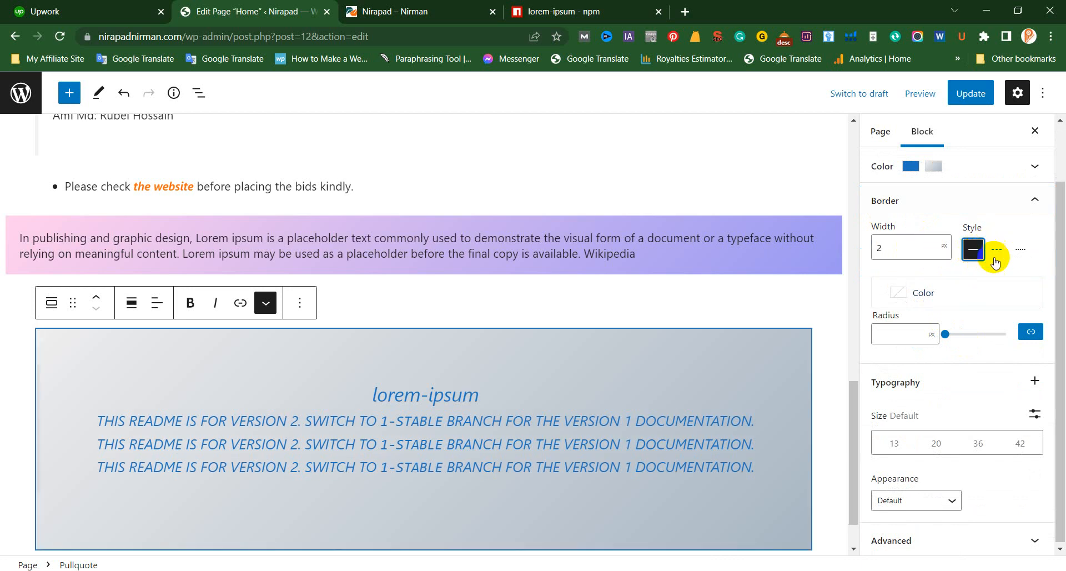
left_click(1021, 251)
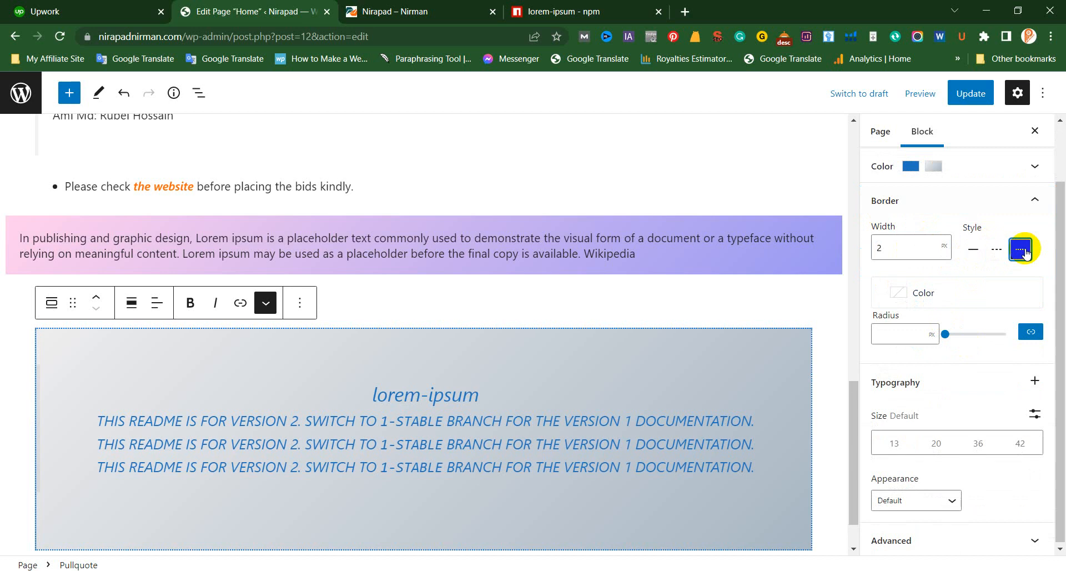
Step: Set the pullquote's border color to a custom bright red
left_click(938, 300)
left_click(738, 303)
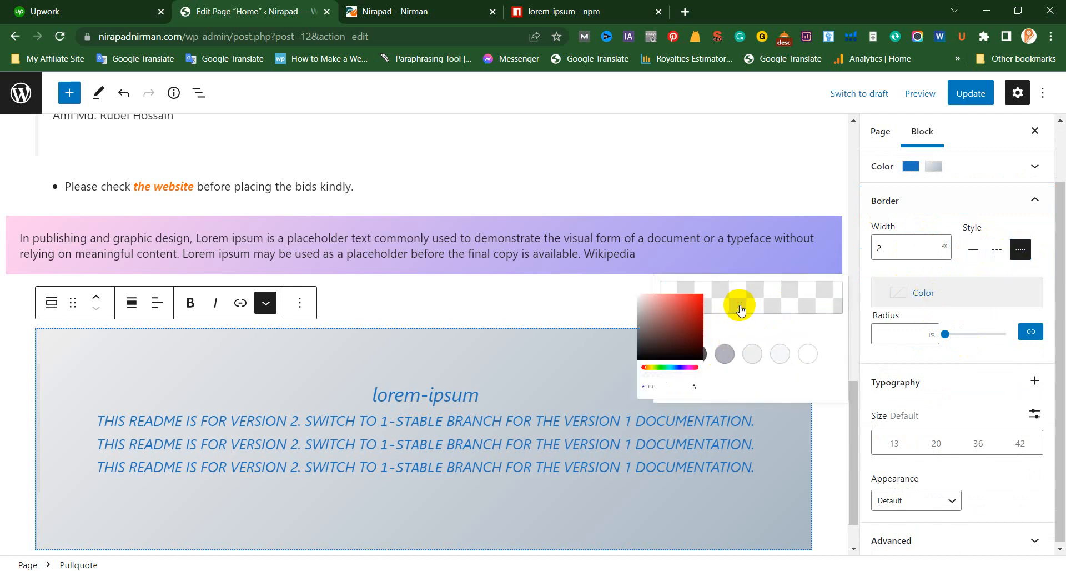
left_click_drag(612, 292, 639, 288)
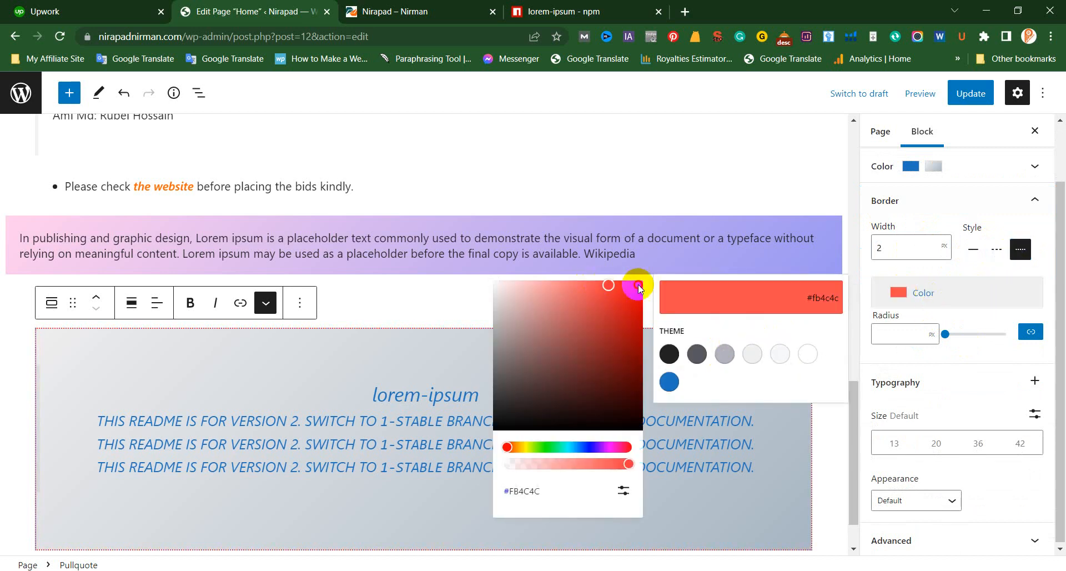
left_click(438, 300)
left_click(767, 372)
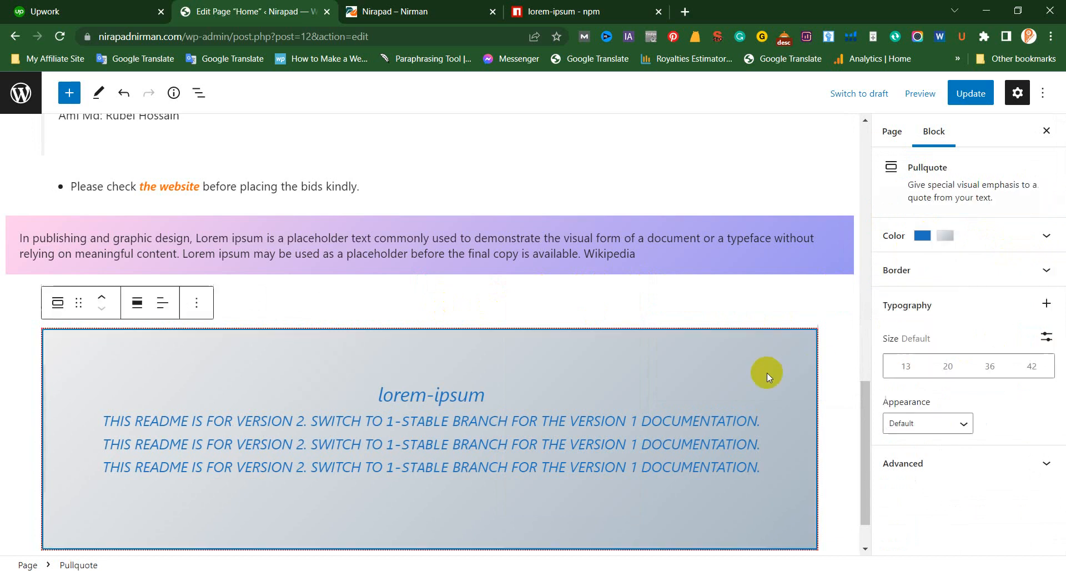
Step: Round the pullquote's border corners with a radius of 20 px
left_click(918, 272)
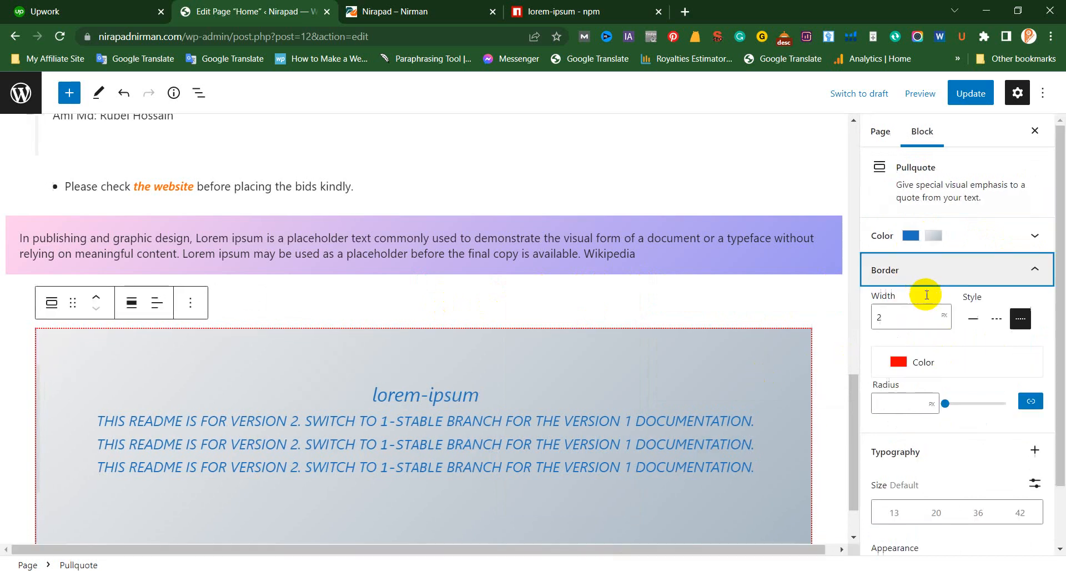
left_click(886, 395)
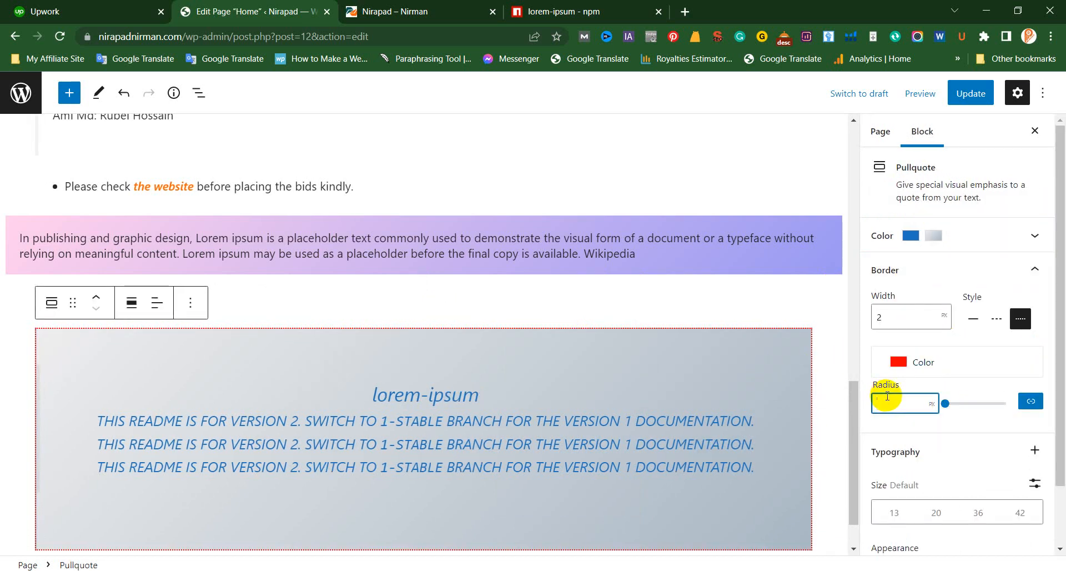
type("20")
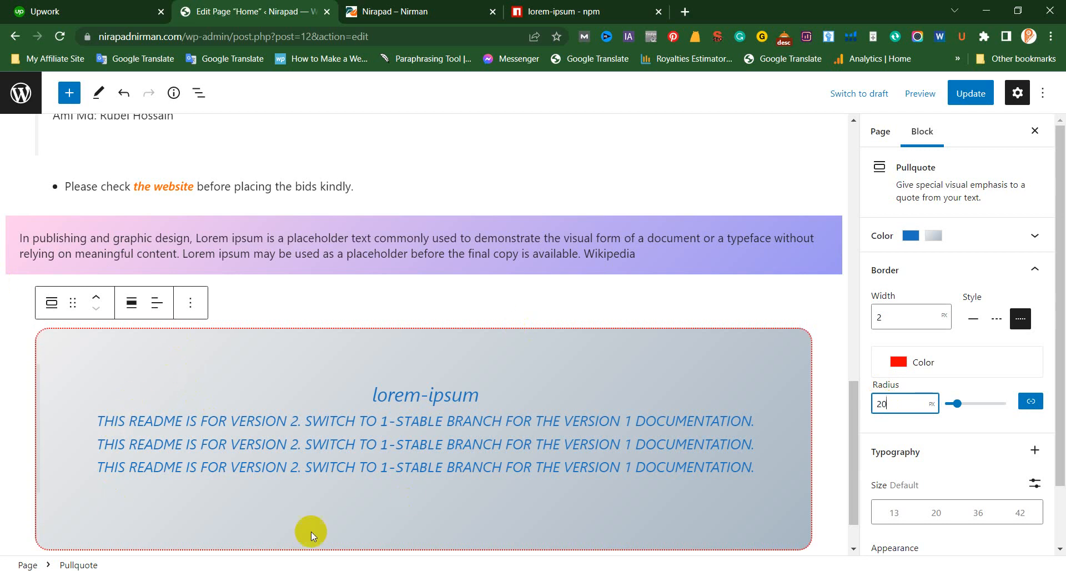
Step: Set the pullquote's font size to 20 and its appearance to Medium
scroll(977, 445, "down", 2)
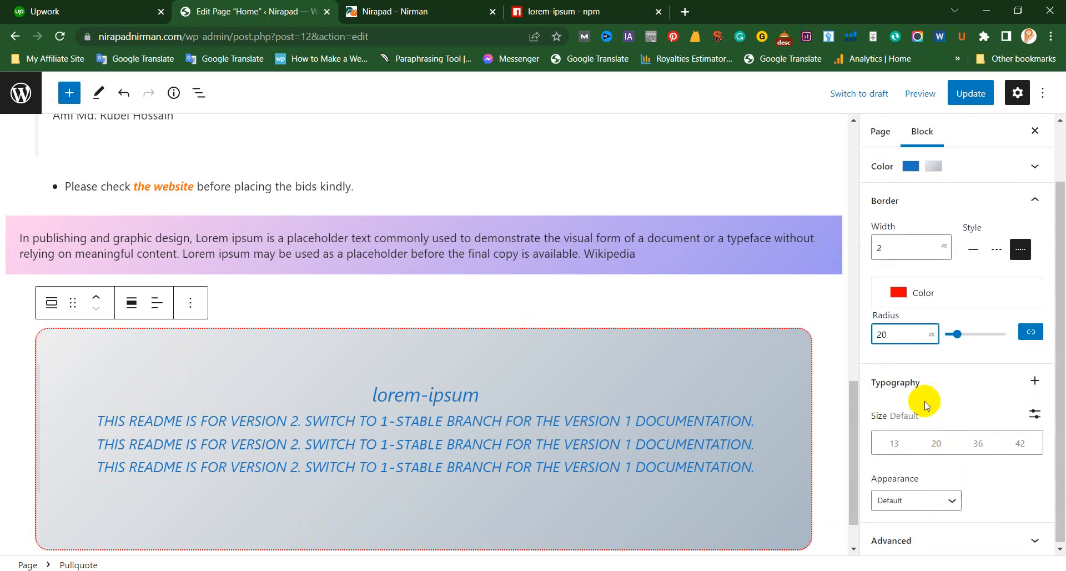
left_click(1035, 382)
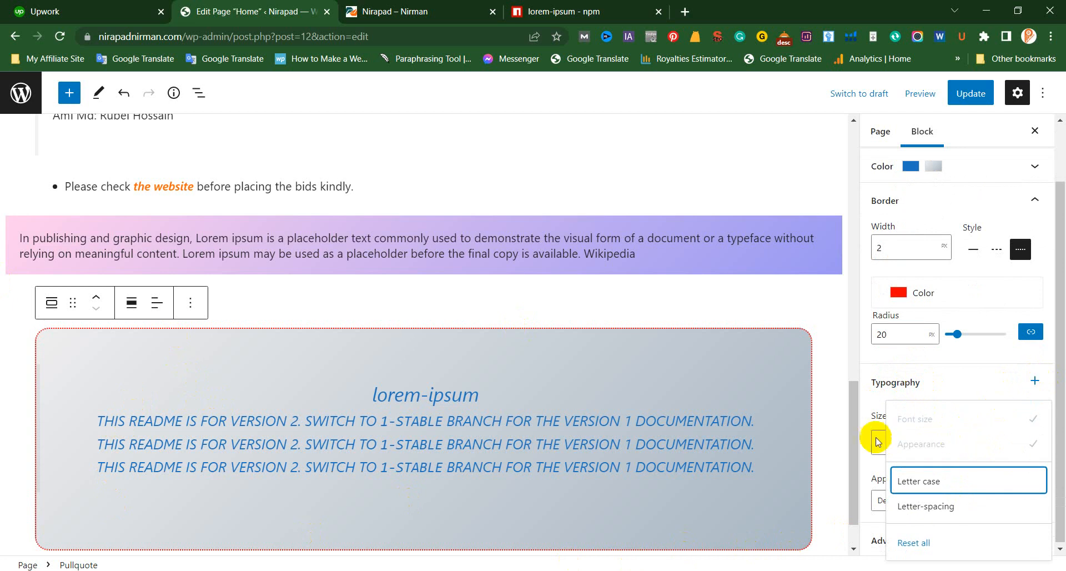
left_click(883, 387)
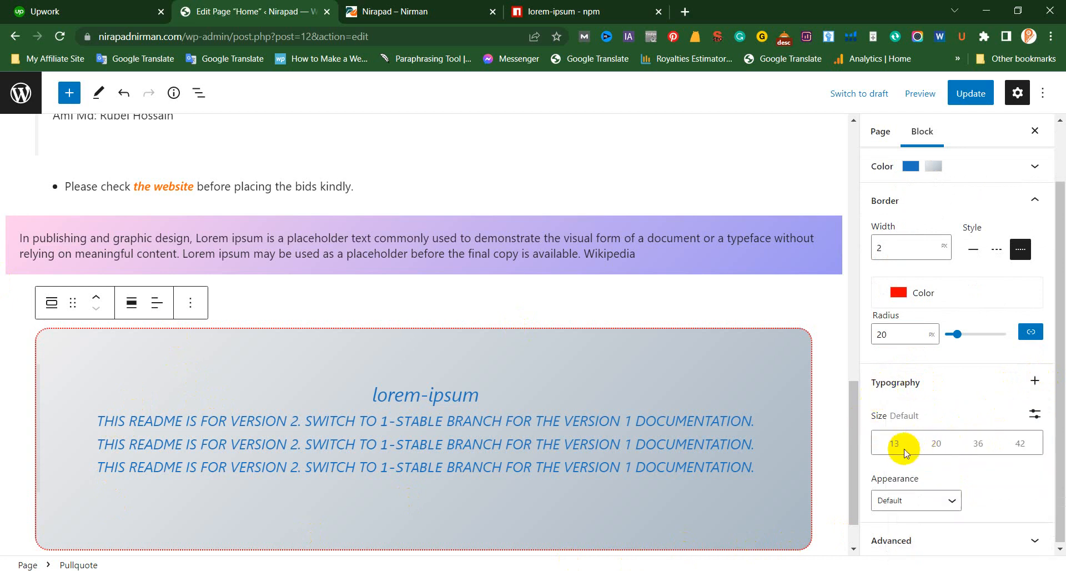
left_click(938, 444)
scroll(753, 489, "down", 3)
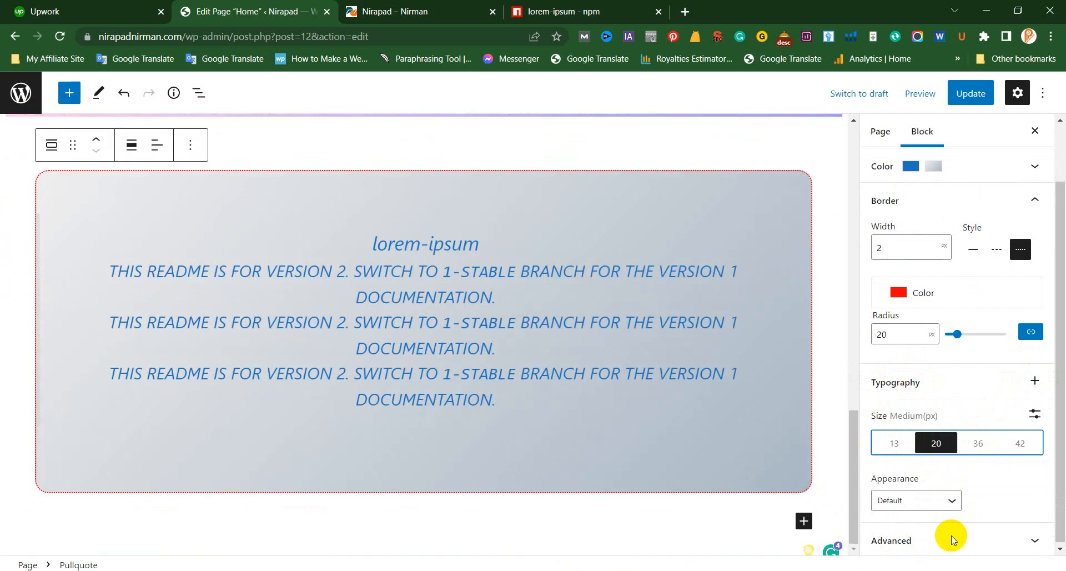
left_click(921, 500)
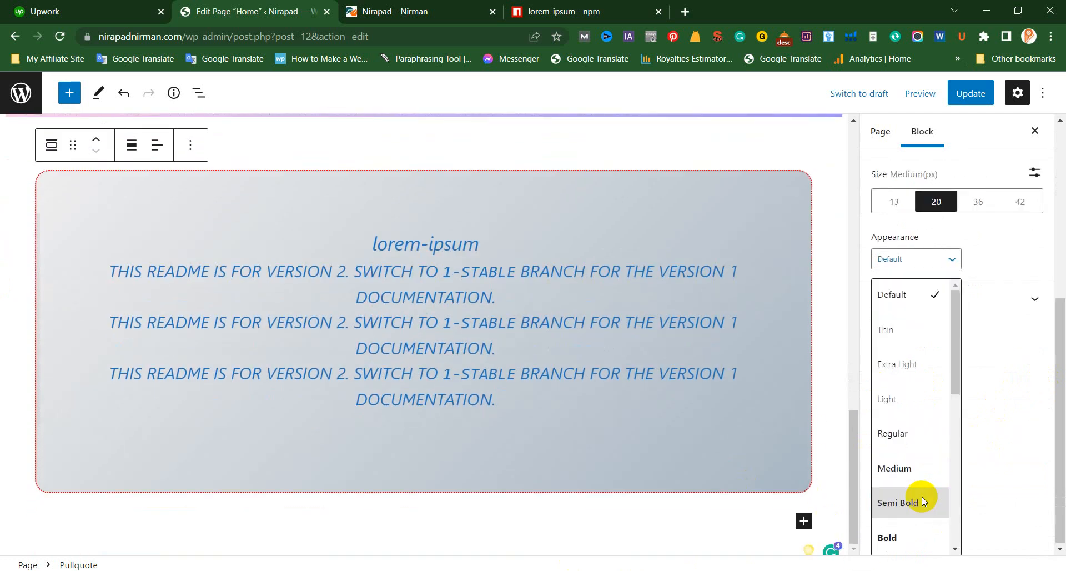
left_click(894, 467)
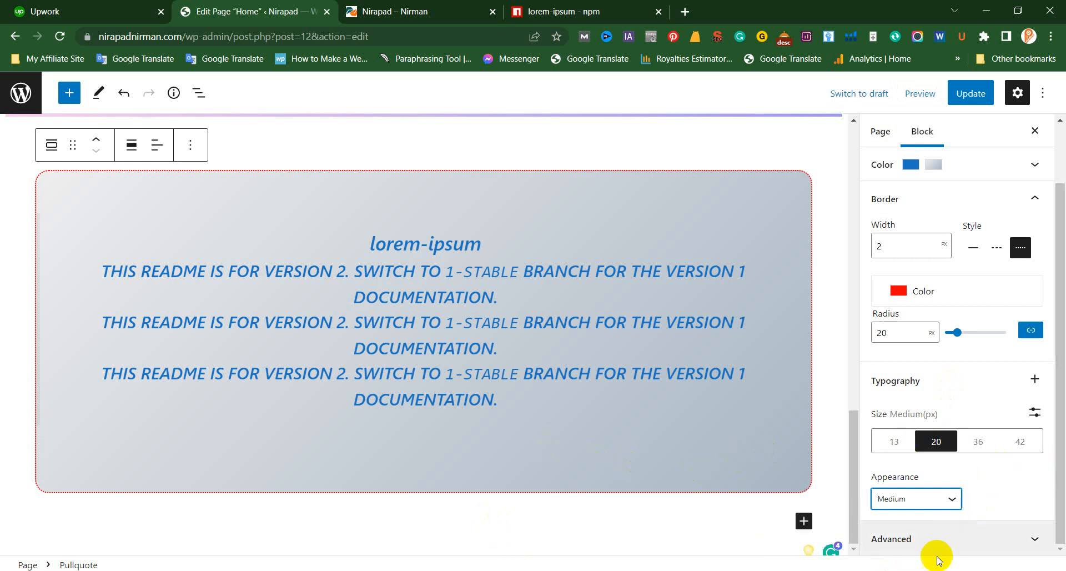
Step: Show the pullquote's Advanced settings with the HTML anchor and CSS class options, and update the Home page
left_click(944, 536)
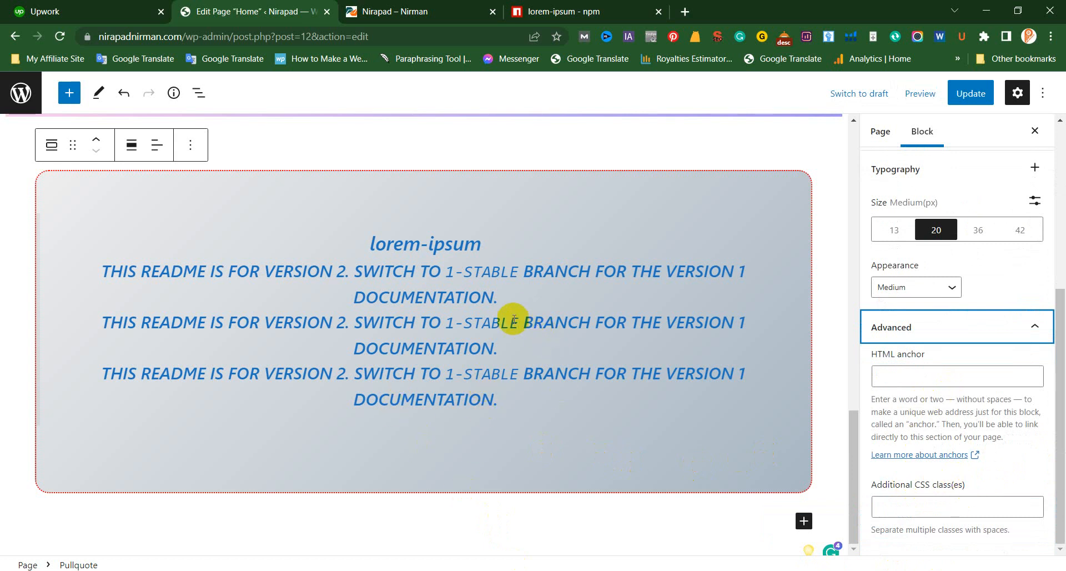
scroll(507, 331, "up", 2)
scroll(508, 331, "down", 2)
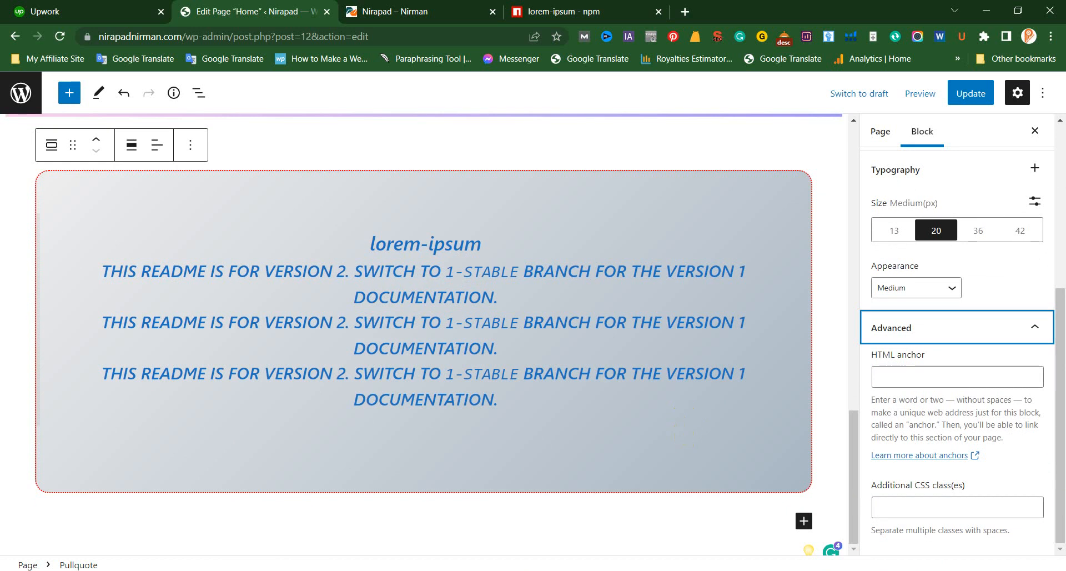
left_click(980, 89)
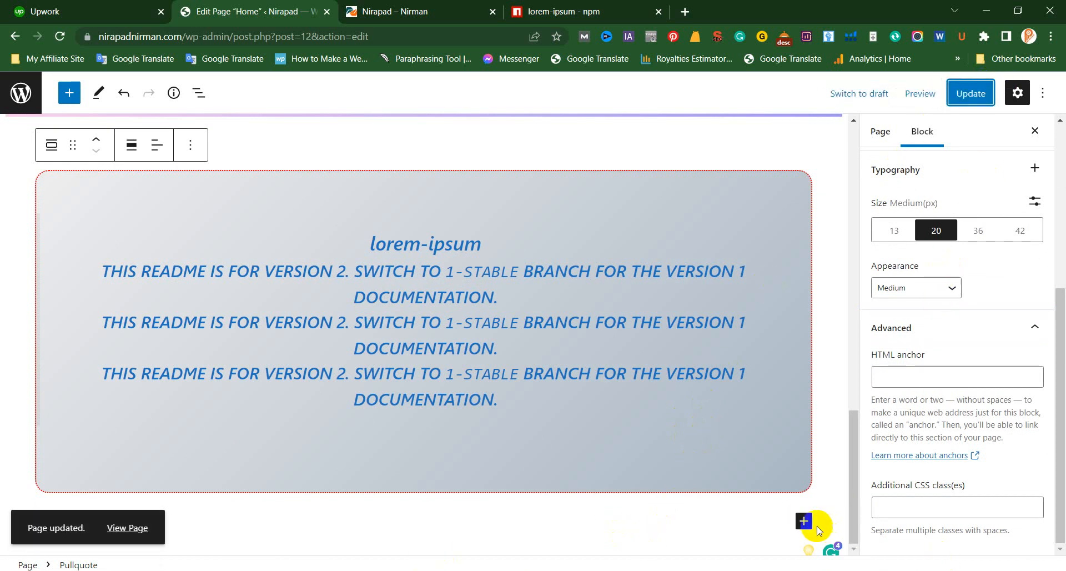
scroll(647, 492, "up", 3)
scroll(531, 500, "down", 3)
scroll(530, 502, "up", 1)
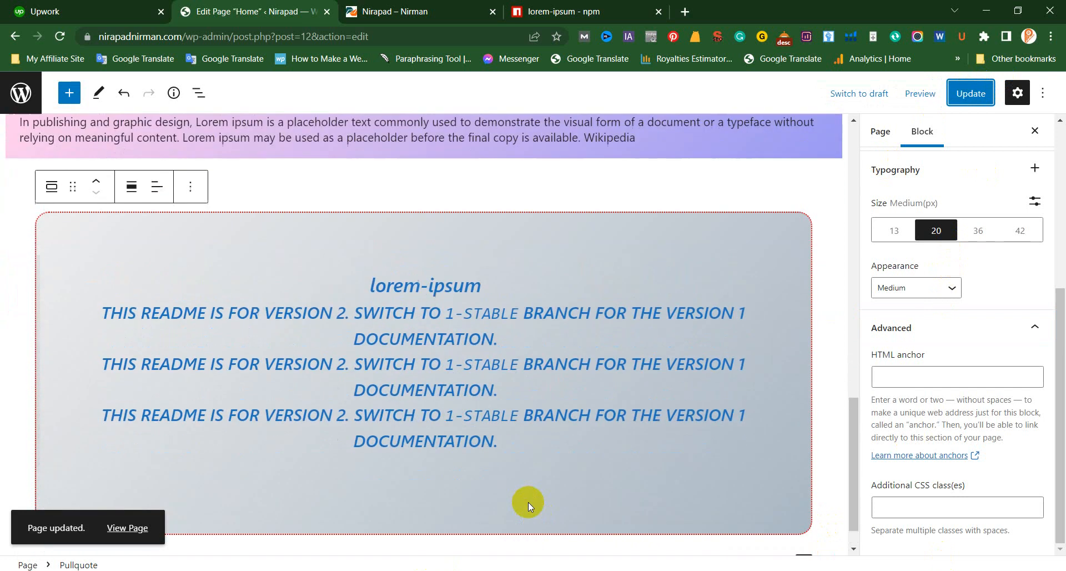
scroll(528, 504, "down", 1)
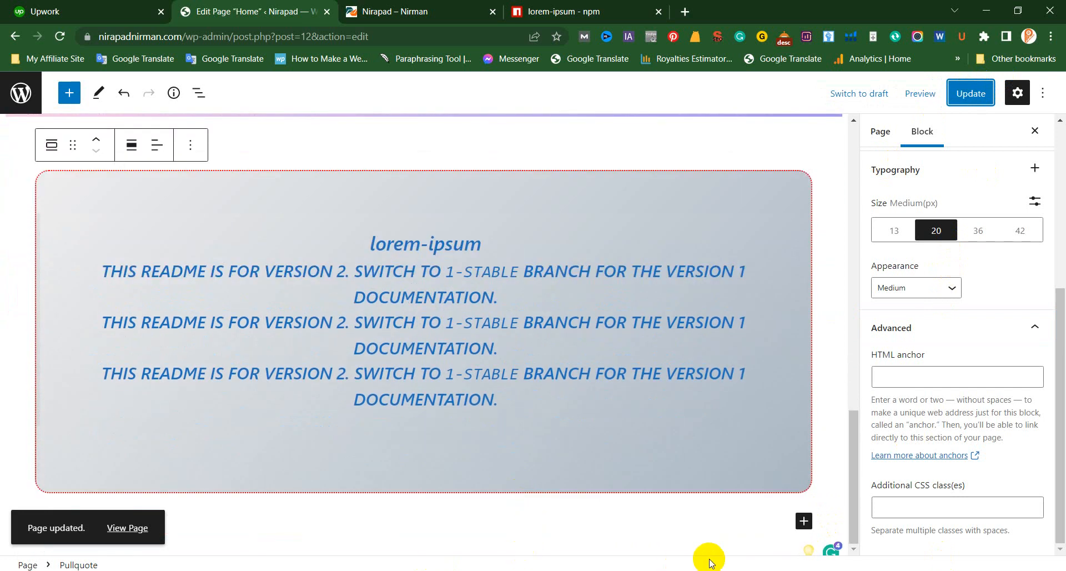